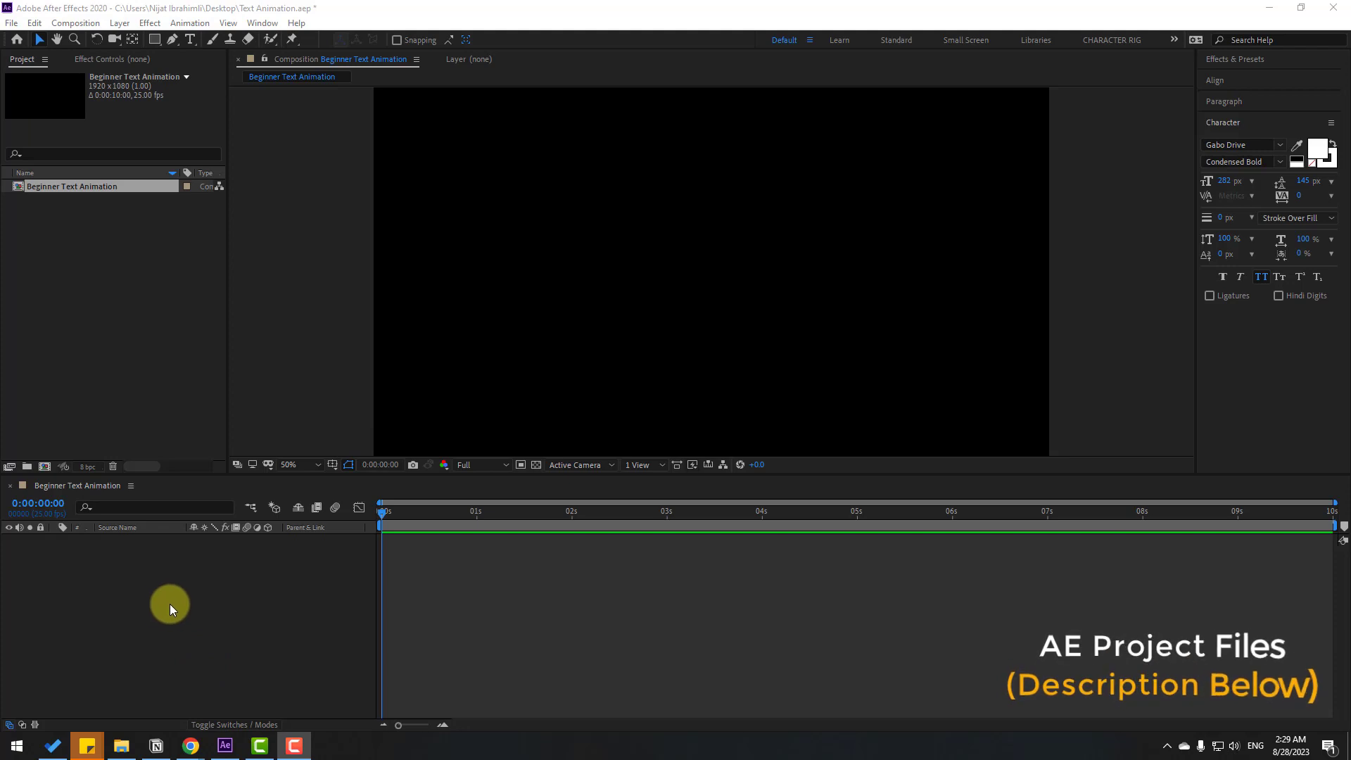
Create a new full-frame 1920x1080 solid layer named 'BG'
{"action": "right_click", "coordinate": [169, 584]}
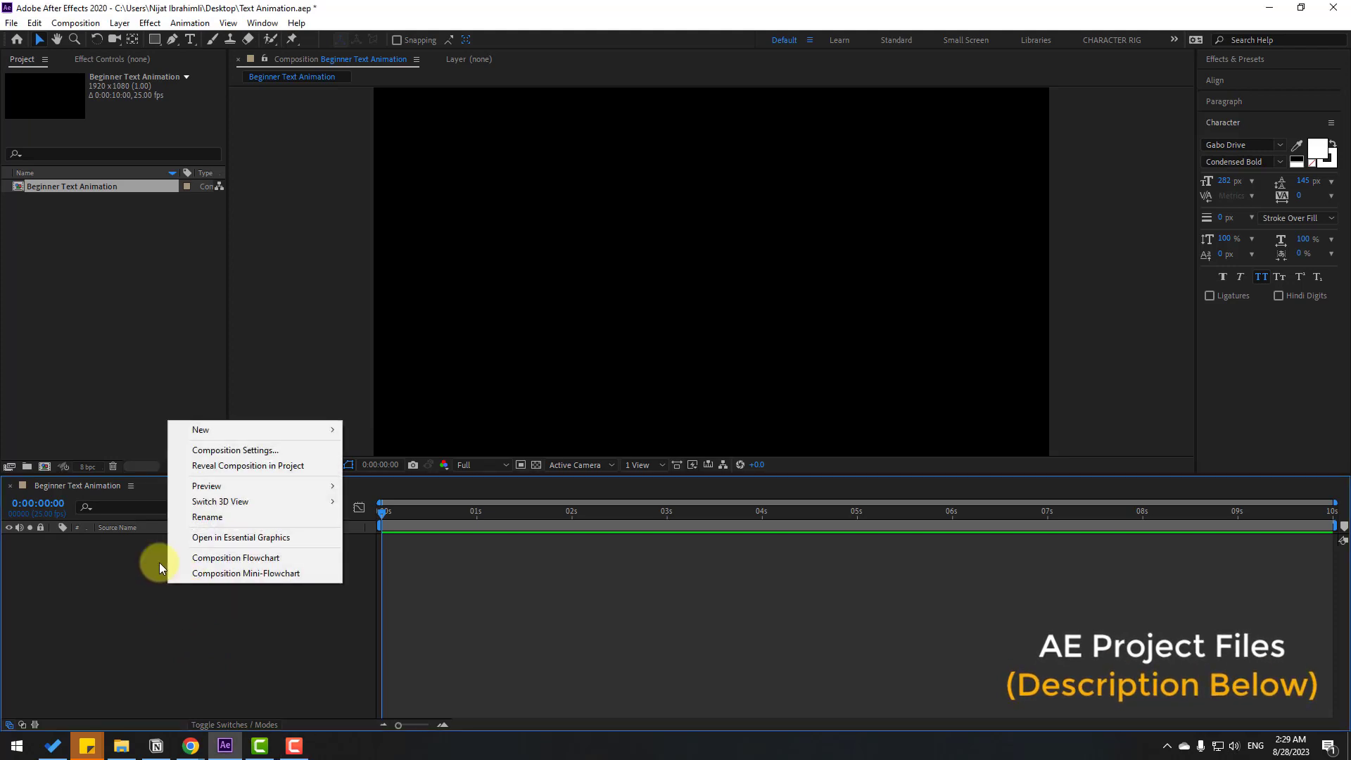
{"action": "mouse_move", "coordinate": [255, 428]}
{"action": "left_click", "coordinate": [379, 466]}
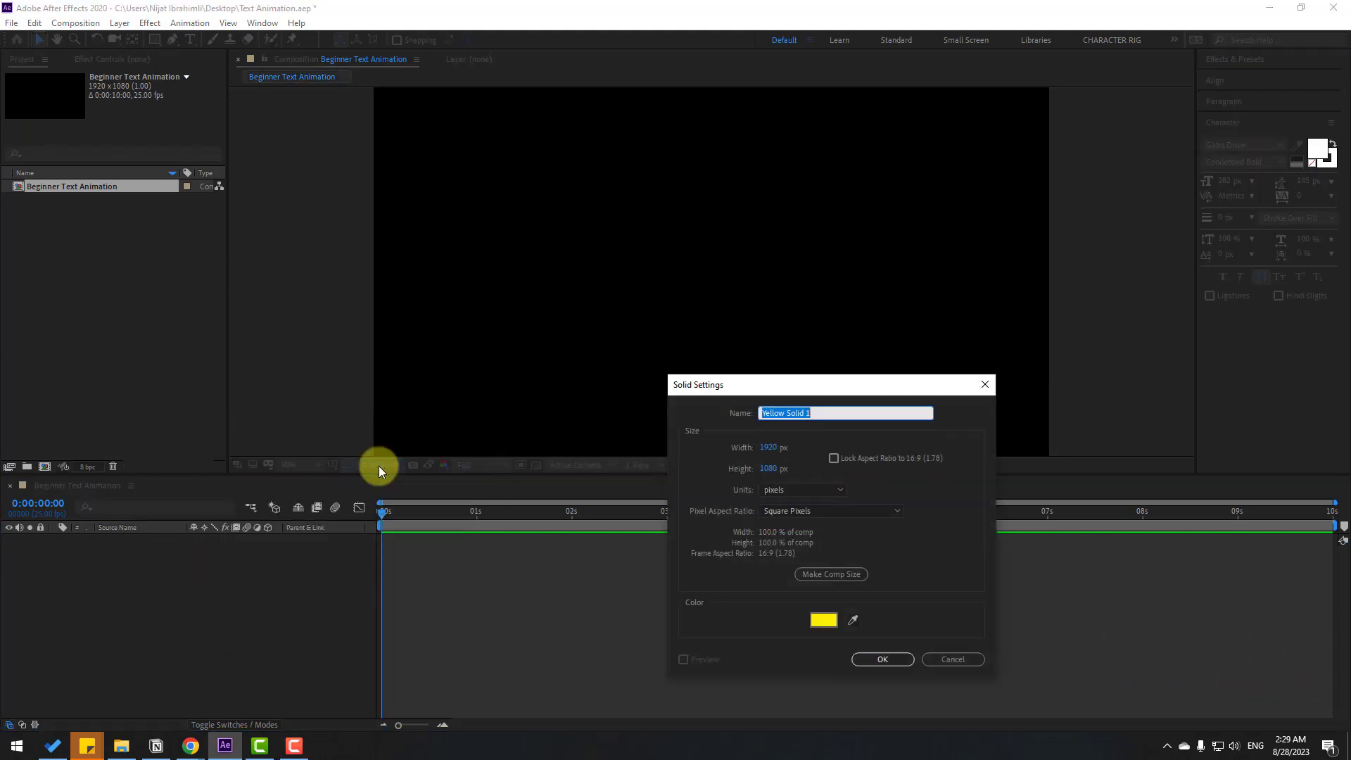
{"action": "type", "text": "BG"}
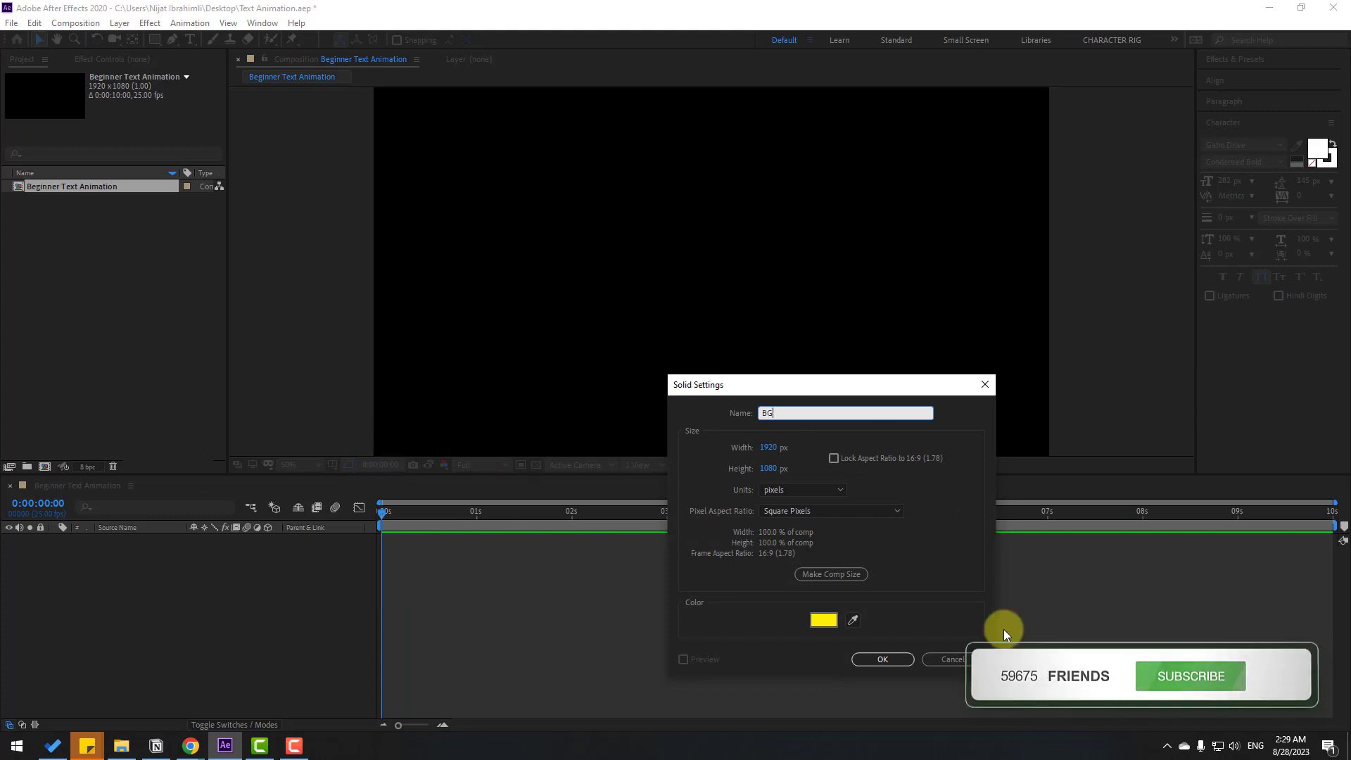
{"action": "left_click", "coordinate": [869, 657]}
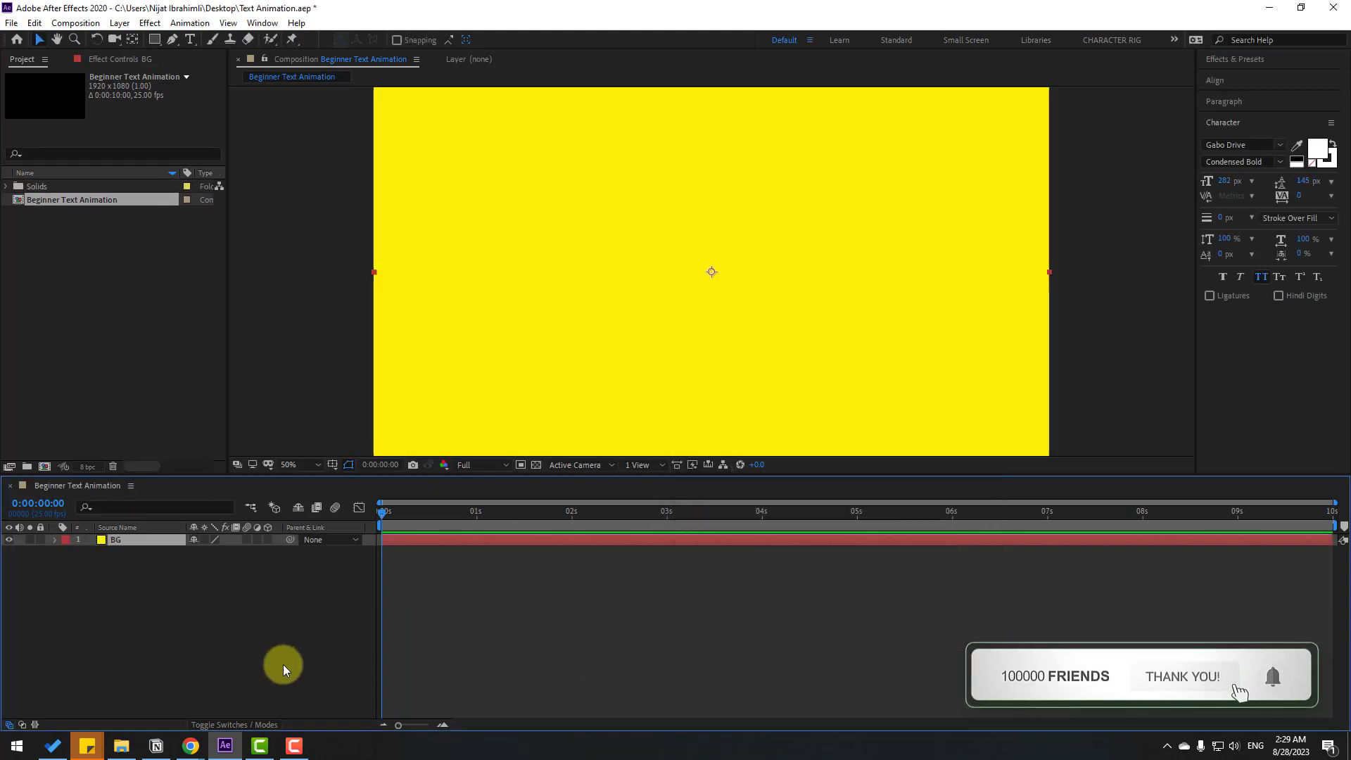
Search the Effects & Presets panel for 'fill'
{"action": "left_click", "coordinate": [1251, 60]}
{"action": "left_click", "coordinate": [1235, 77]}
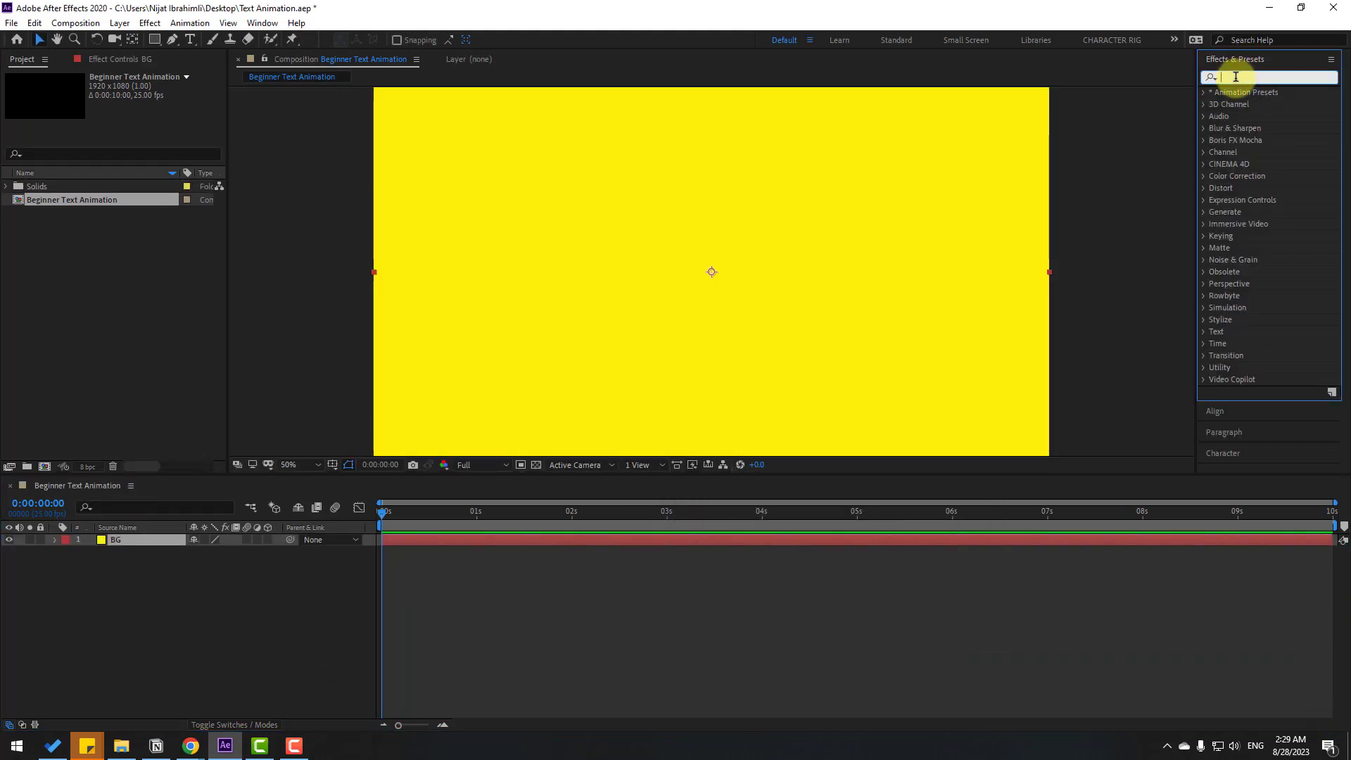
{"action": "type", "text": "fill"}
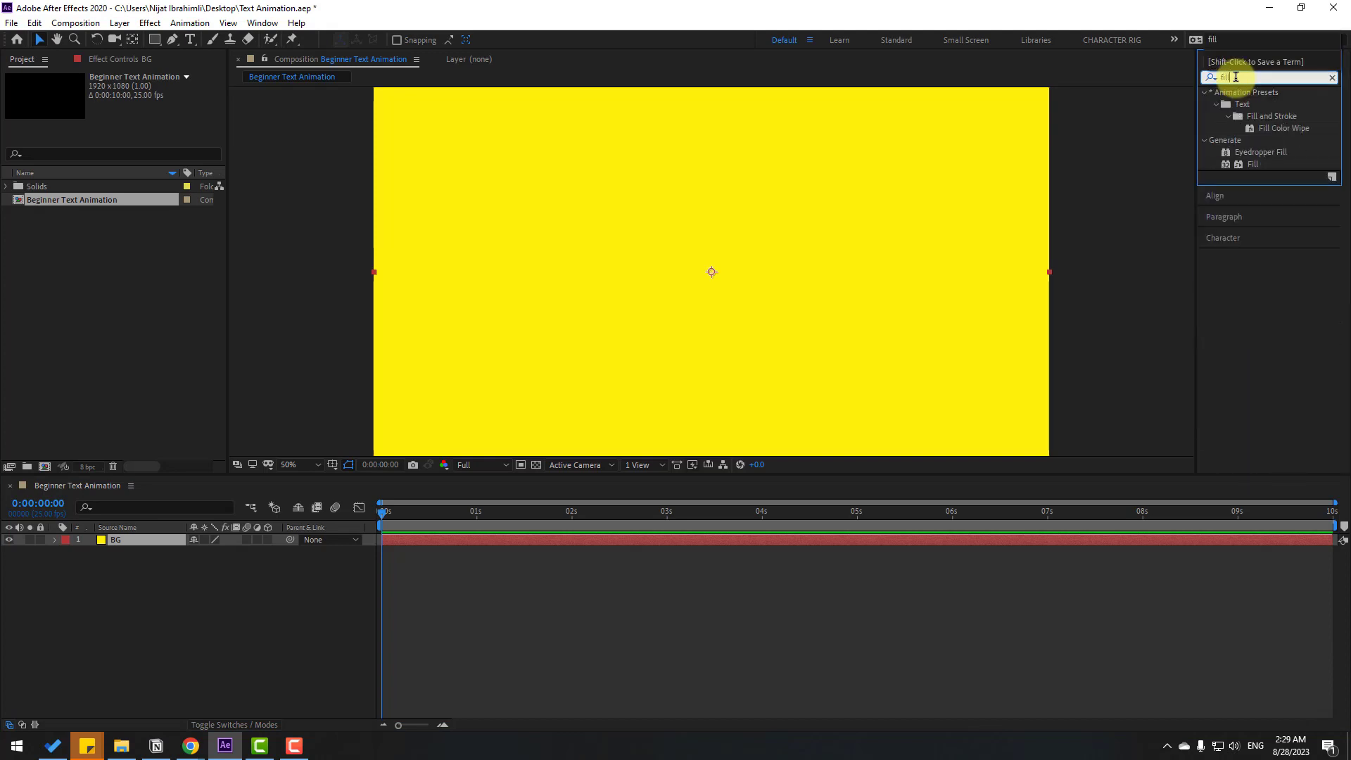
Apply the Fill effect to the BG solid and set its colour to blue (1B3CE5)
{"action": "left_click_drag", "start_coordinate": [1248, 166], "coordinate": [302, 543]}
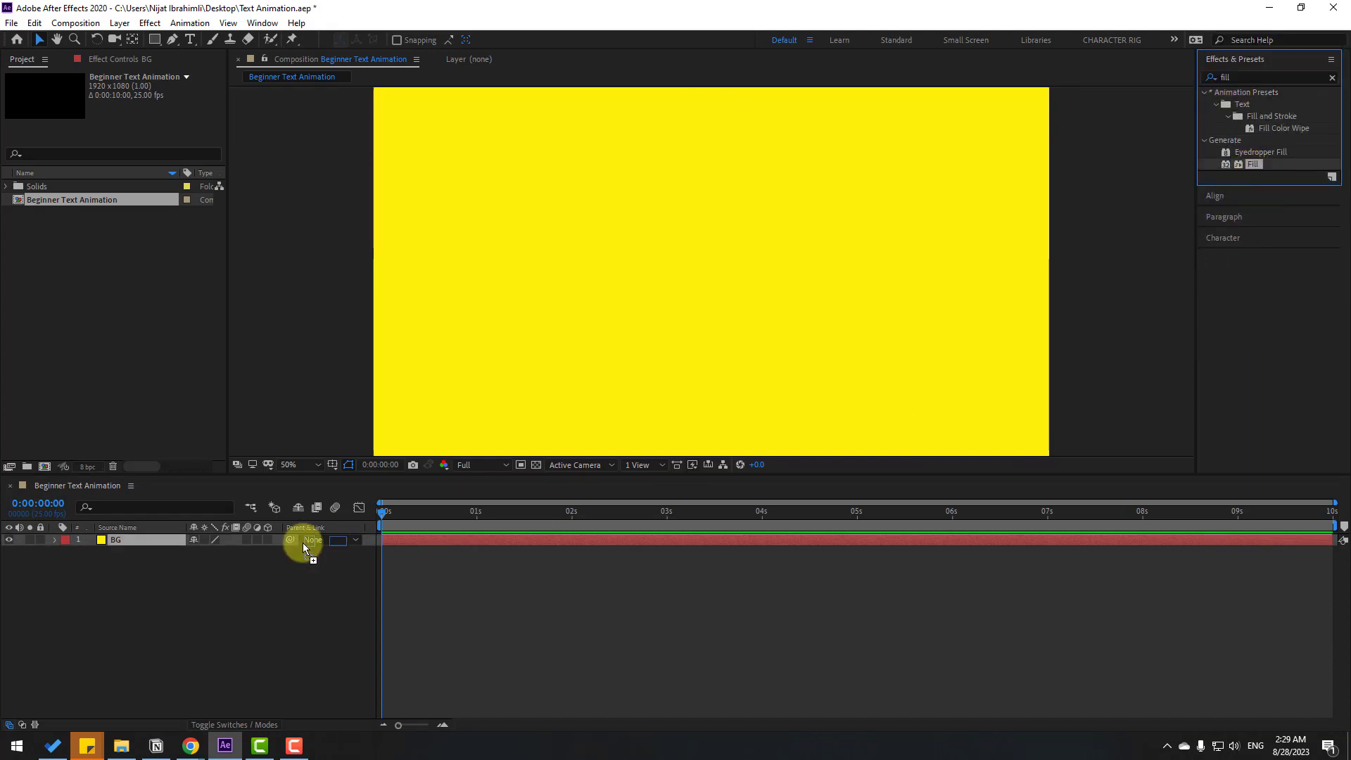
{"action": "left_click_drag", "start_coordinate": [128, 537], "coordinate": [121, 537]}
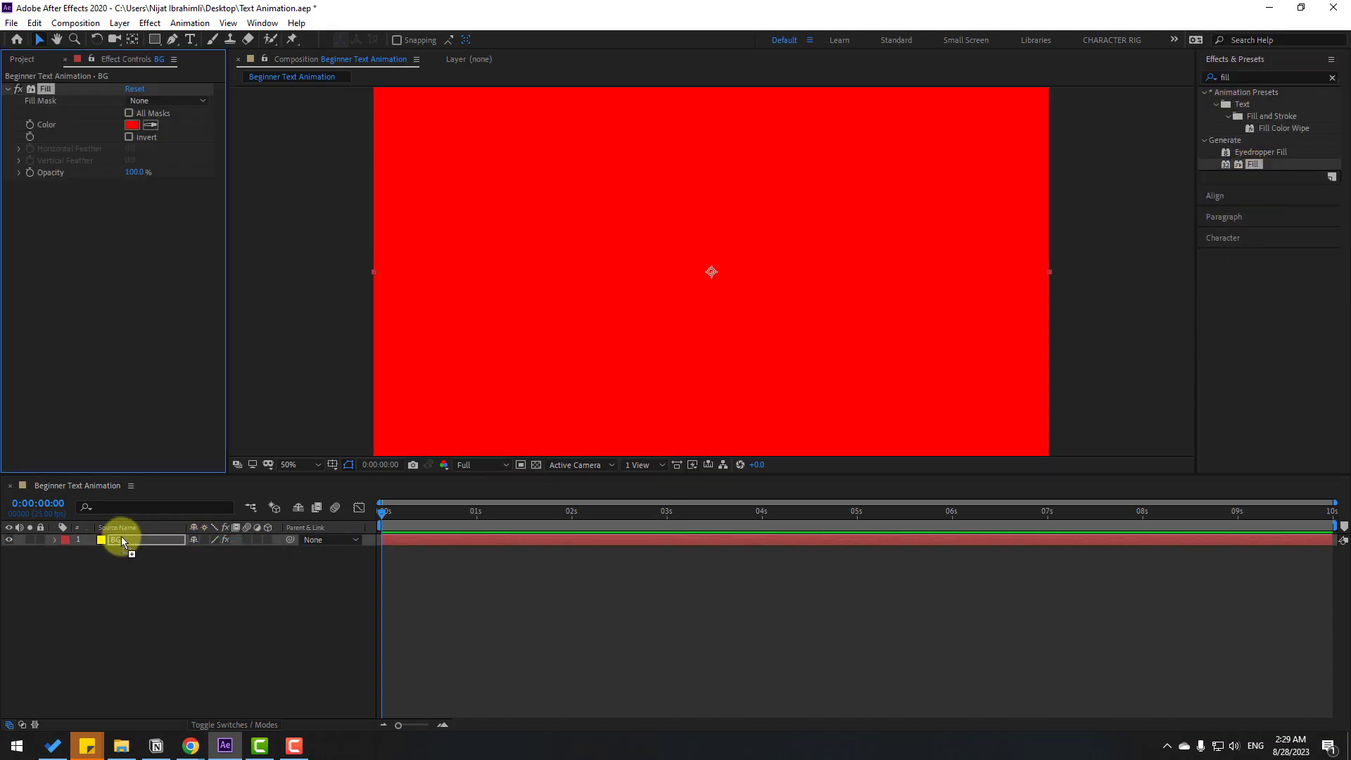
{"action": "left_click", "coordinate": [131, 125]}
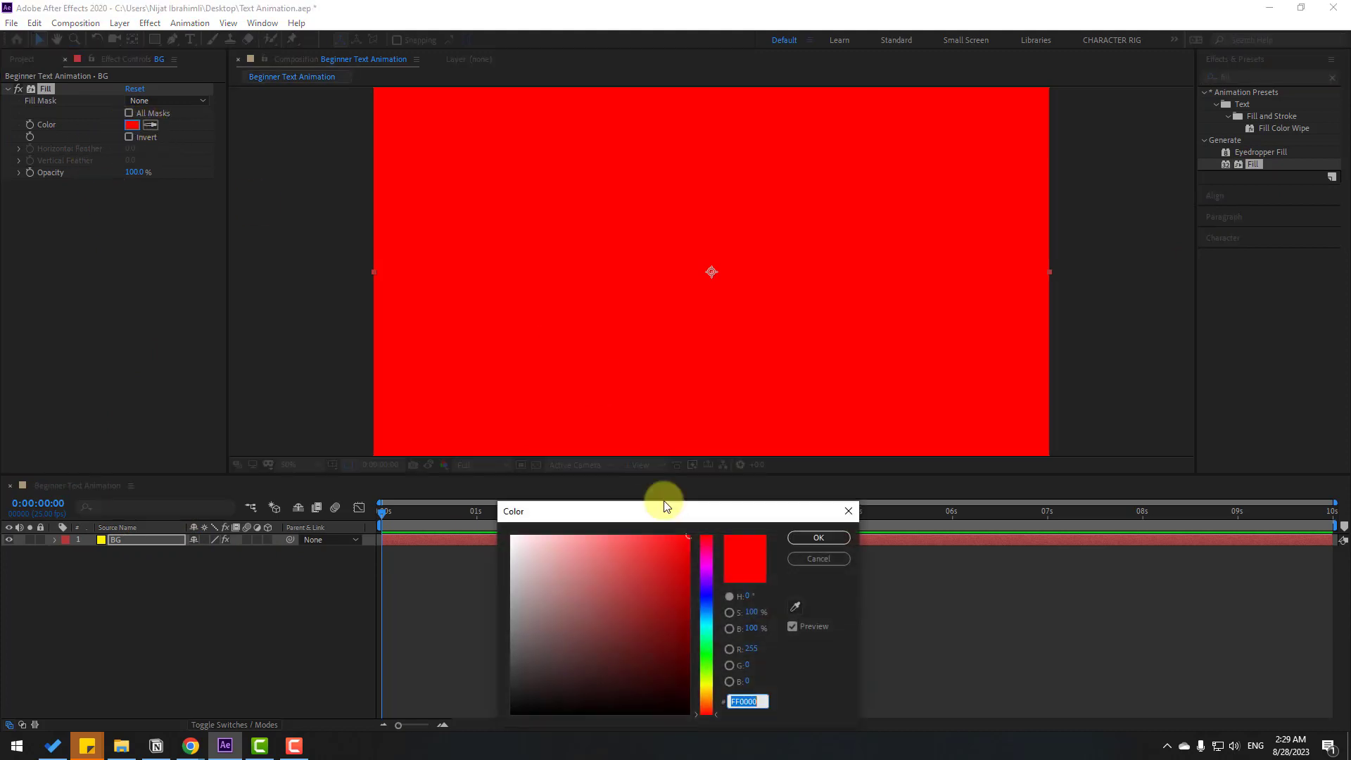
{"action": "left_click", "coordinate": [703, 600]}
{"action": "left_click_drag", "start_coordinate": [650, 571], "coordinate": [661, 553]}
{"action": "left_click", "coordinate": [802, 537]}
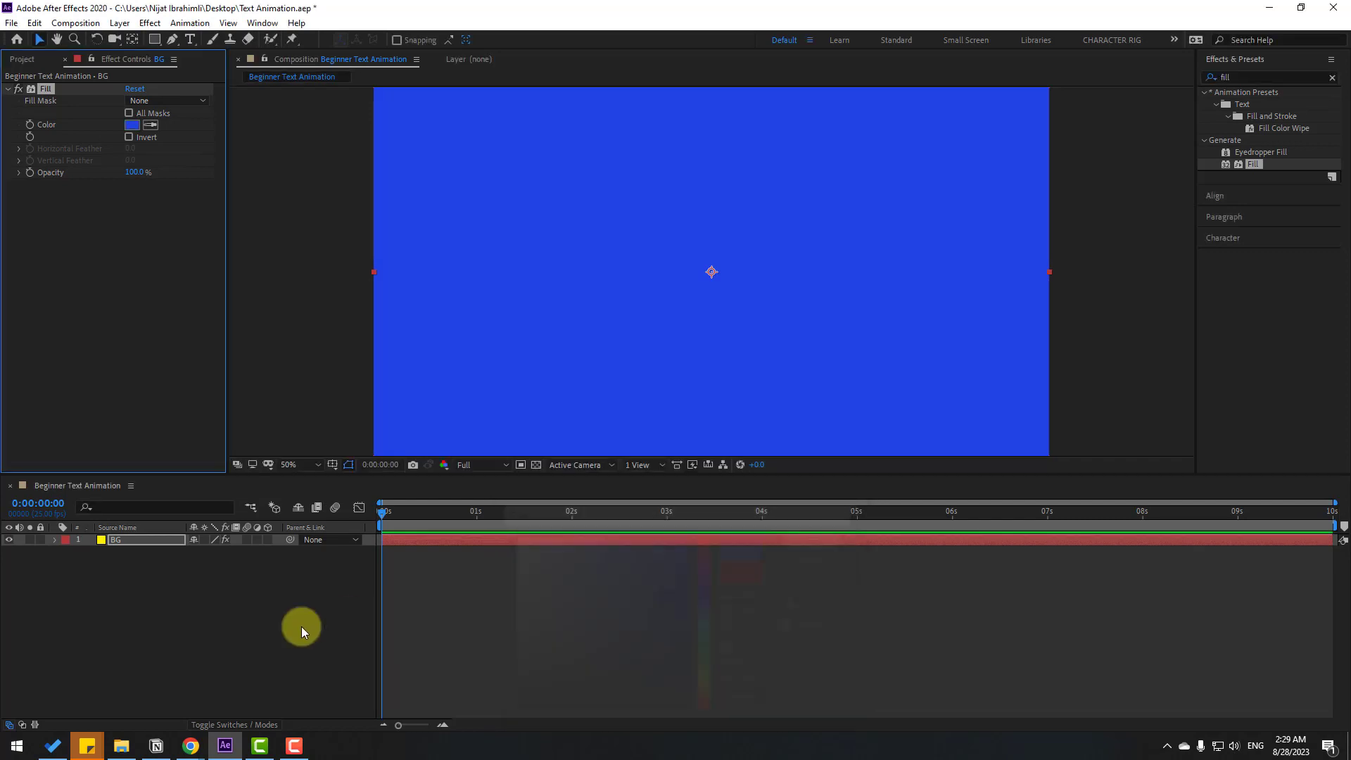
Create a text layer reading 'MOTION' in white Gabo Drive Condensed Bold
{"action": "left_click", "coordinate": [189, 40]}
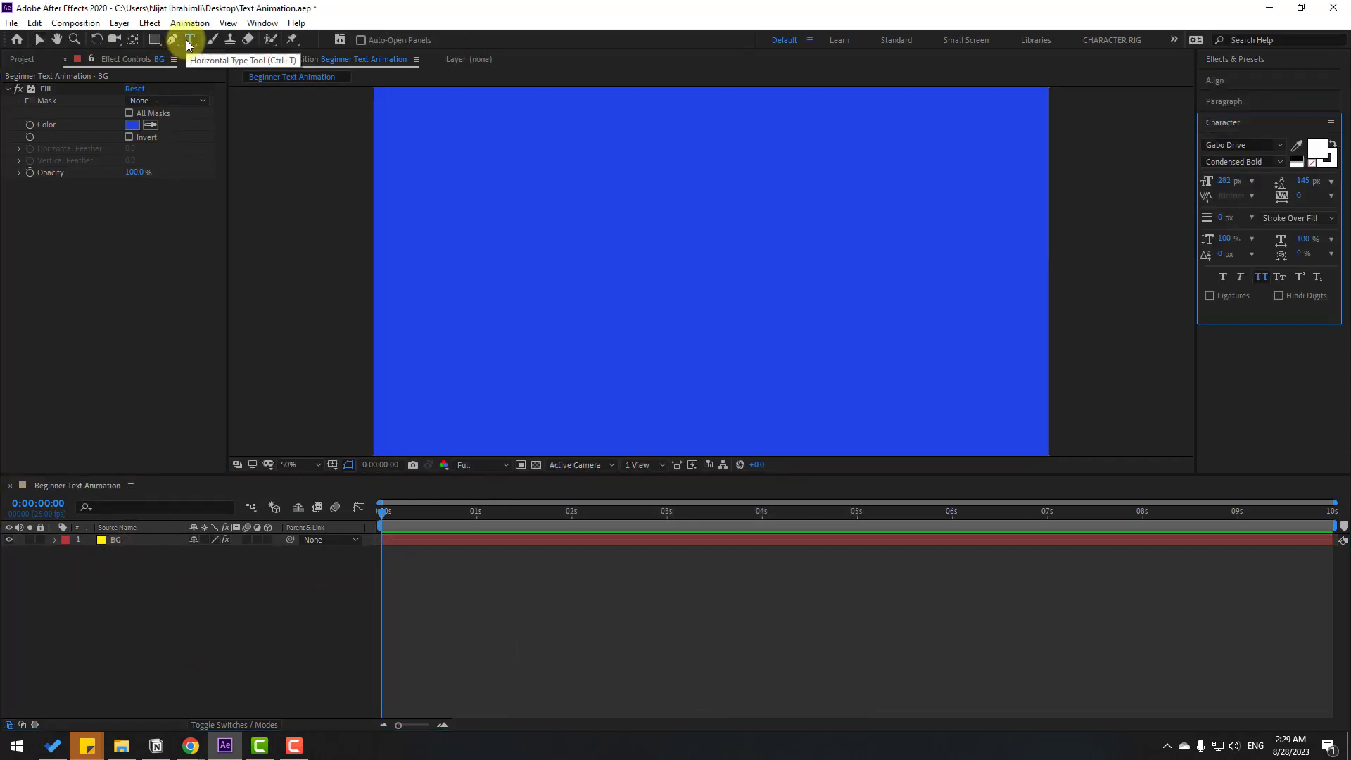
{"action": "left_click", "coordinate": [499, 245]}
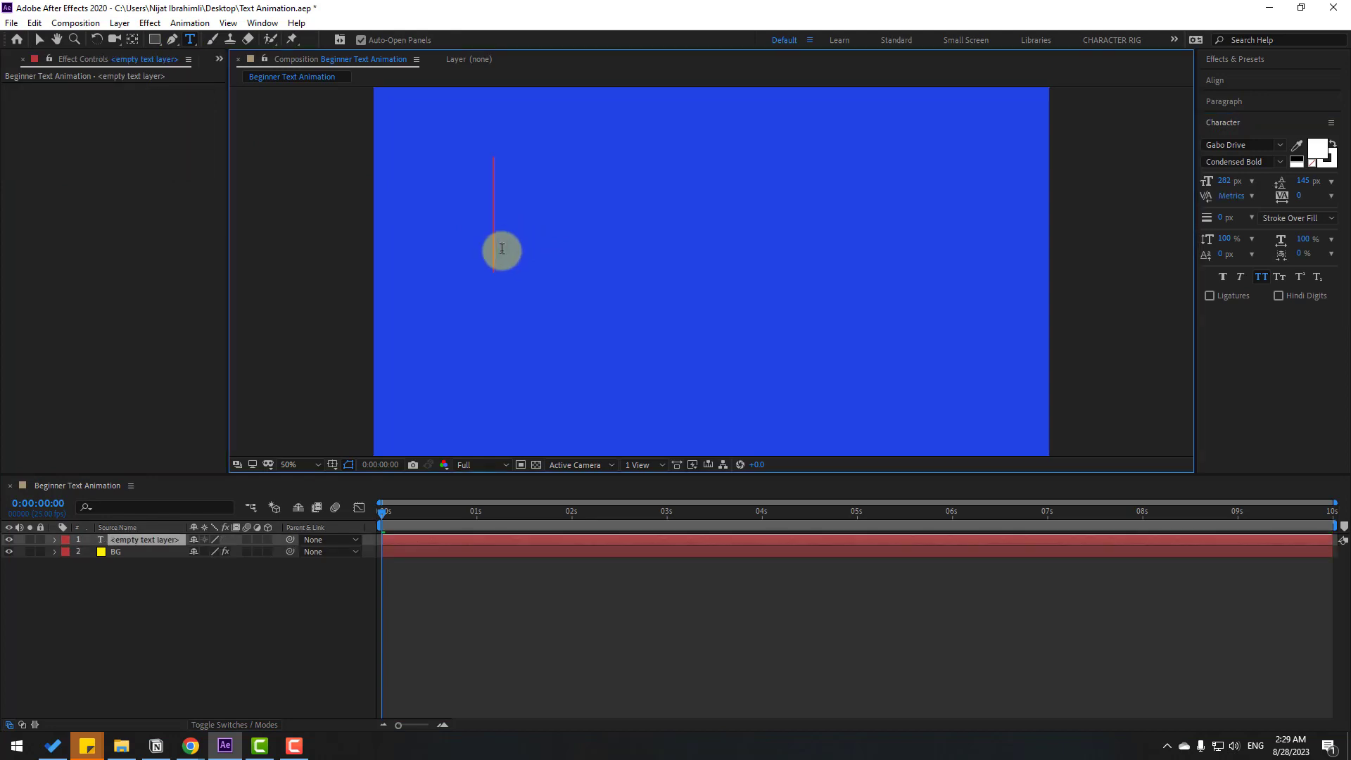
{"action": "type", "text": "MOTION"}
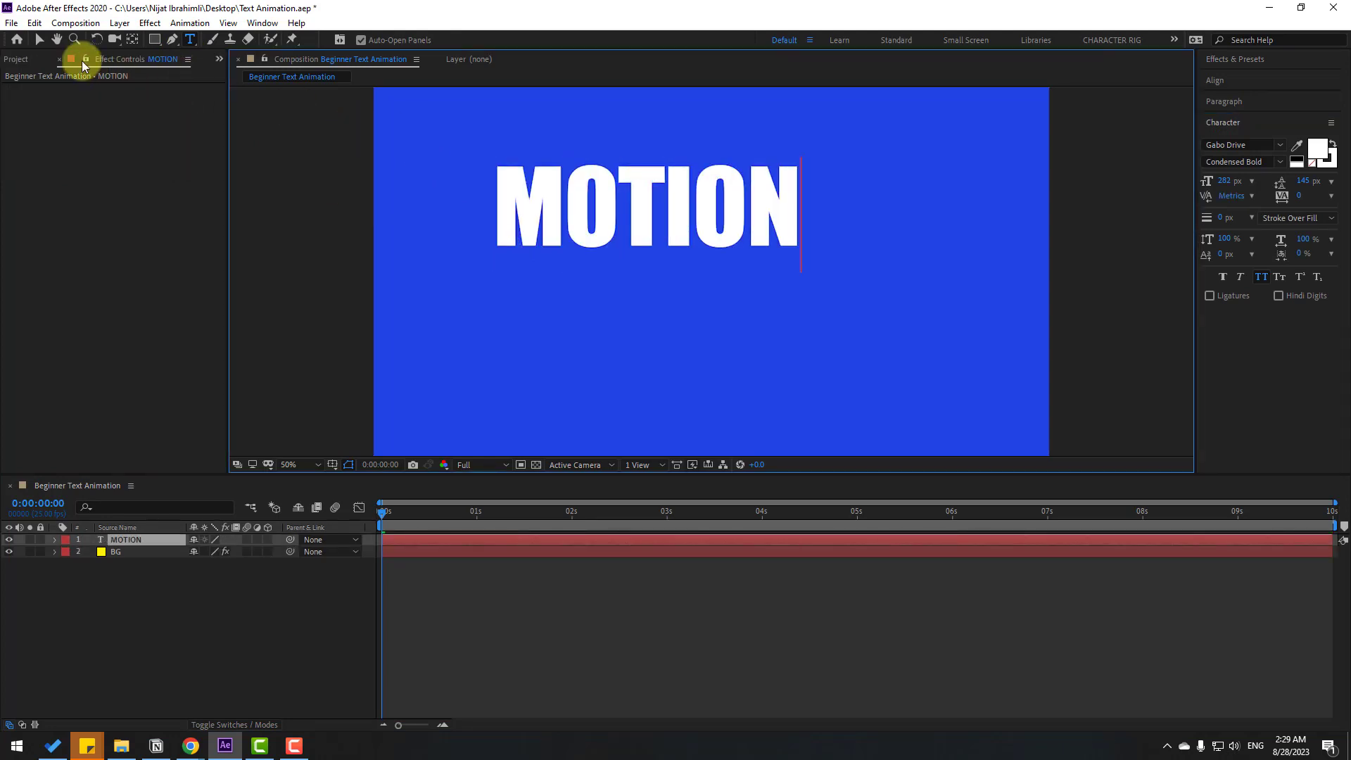
{"action": "left_click", "coordinate": [40, 42]}
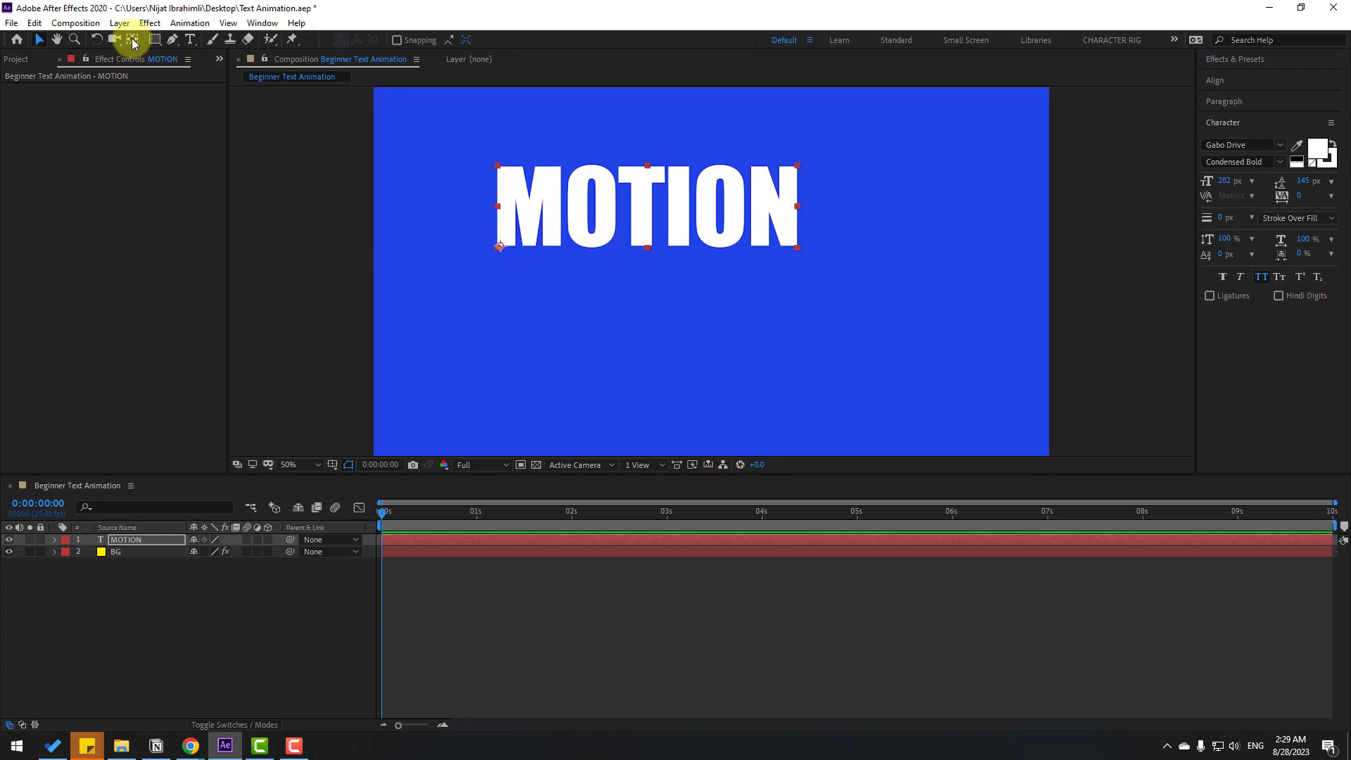
Centre the MOTION anchor point and align the text horizontally and vertically in the comp
{"action": "key", "text": "ctrl+alt+Home"}
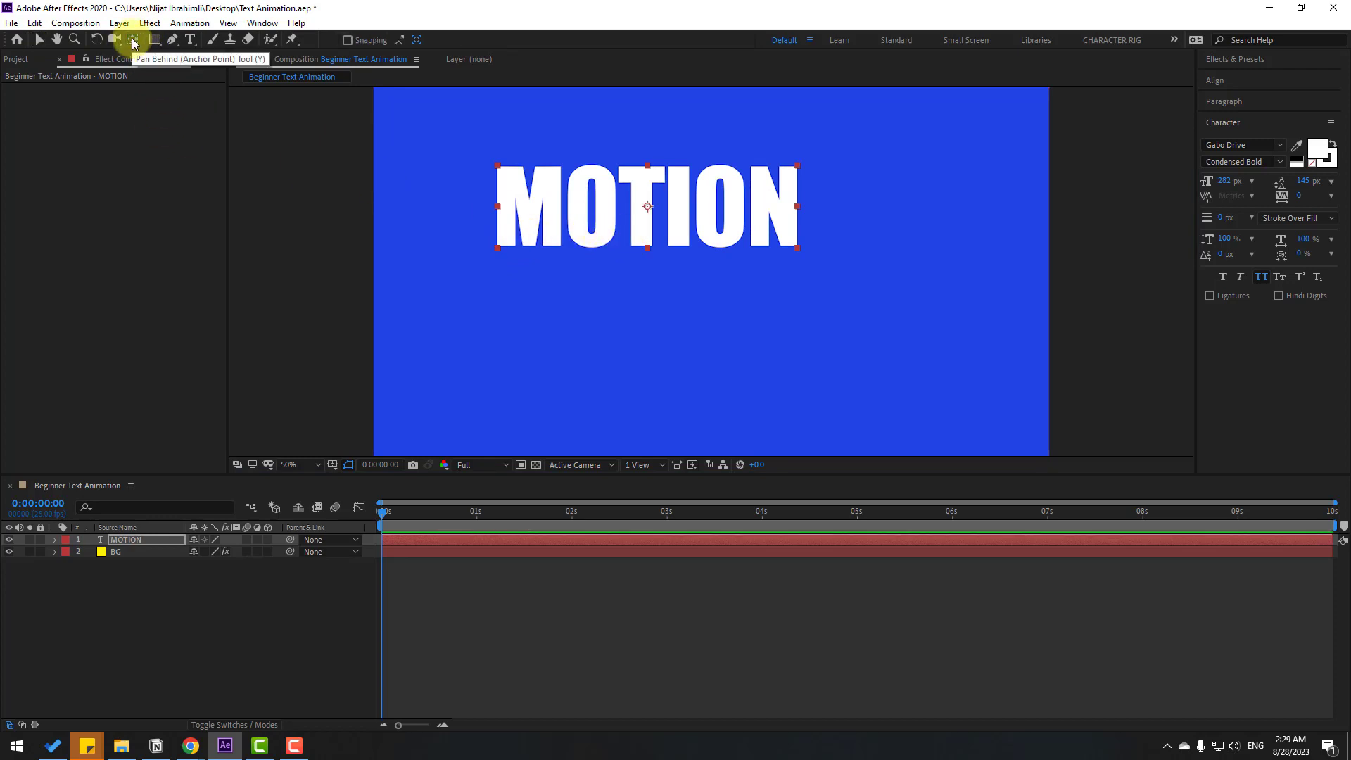
{"action": "left_click", "coordinate": [40, 44]}
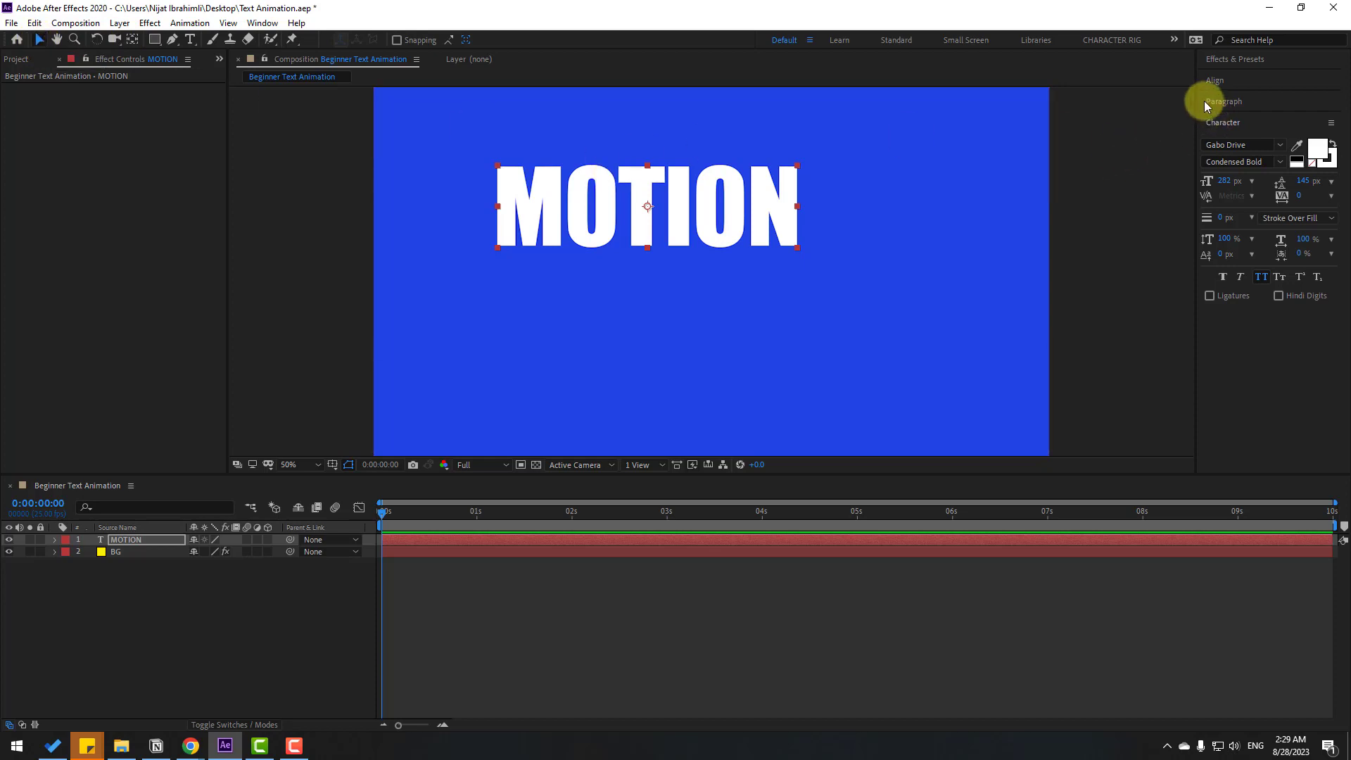
{"action": "left_click", "coordinate": [1213, 82]}
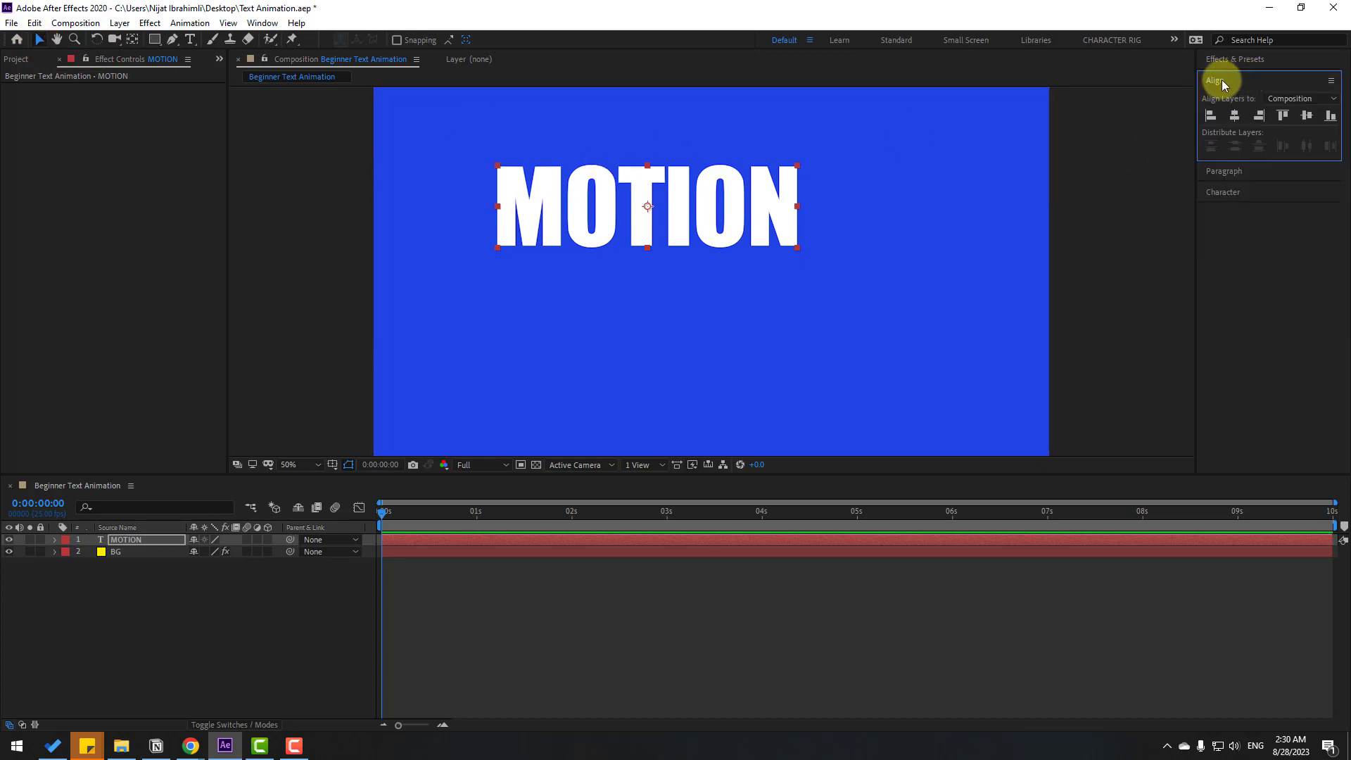
{"action": "left_click", "coordinate": [263, 23]}
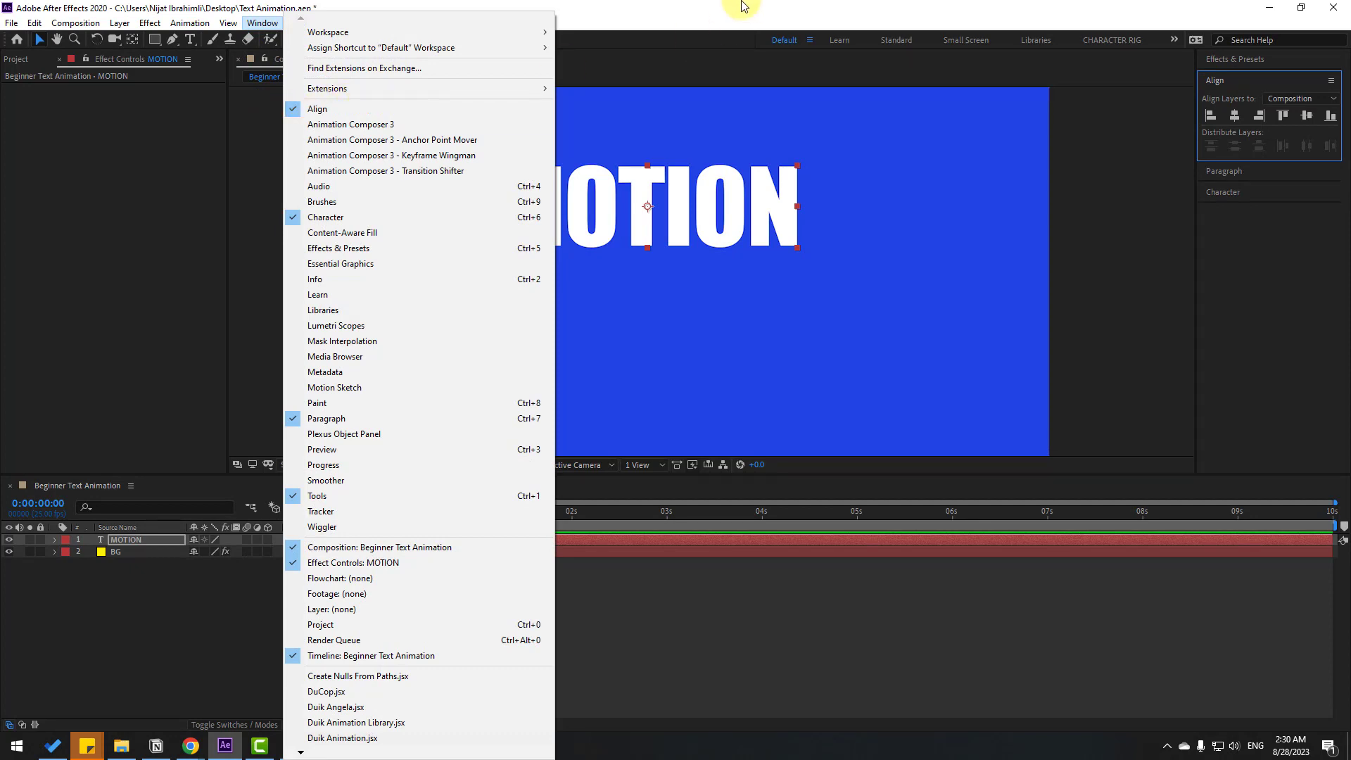
{"action": "left_click", "coordinate": [560, 239]}
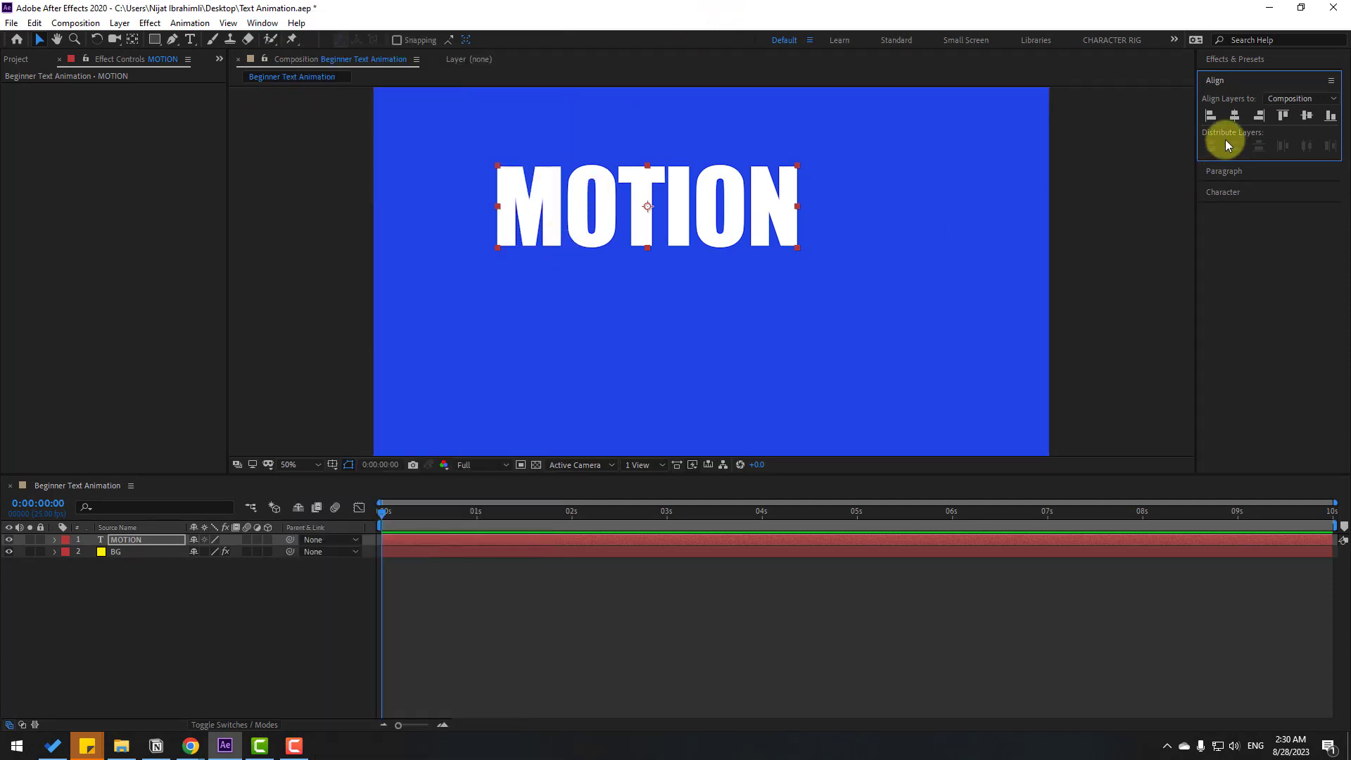
{"action": "left_click", "coordinate": [1235, 116]}
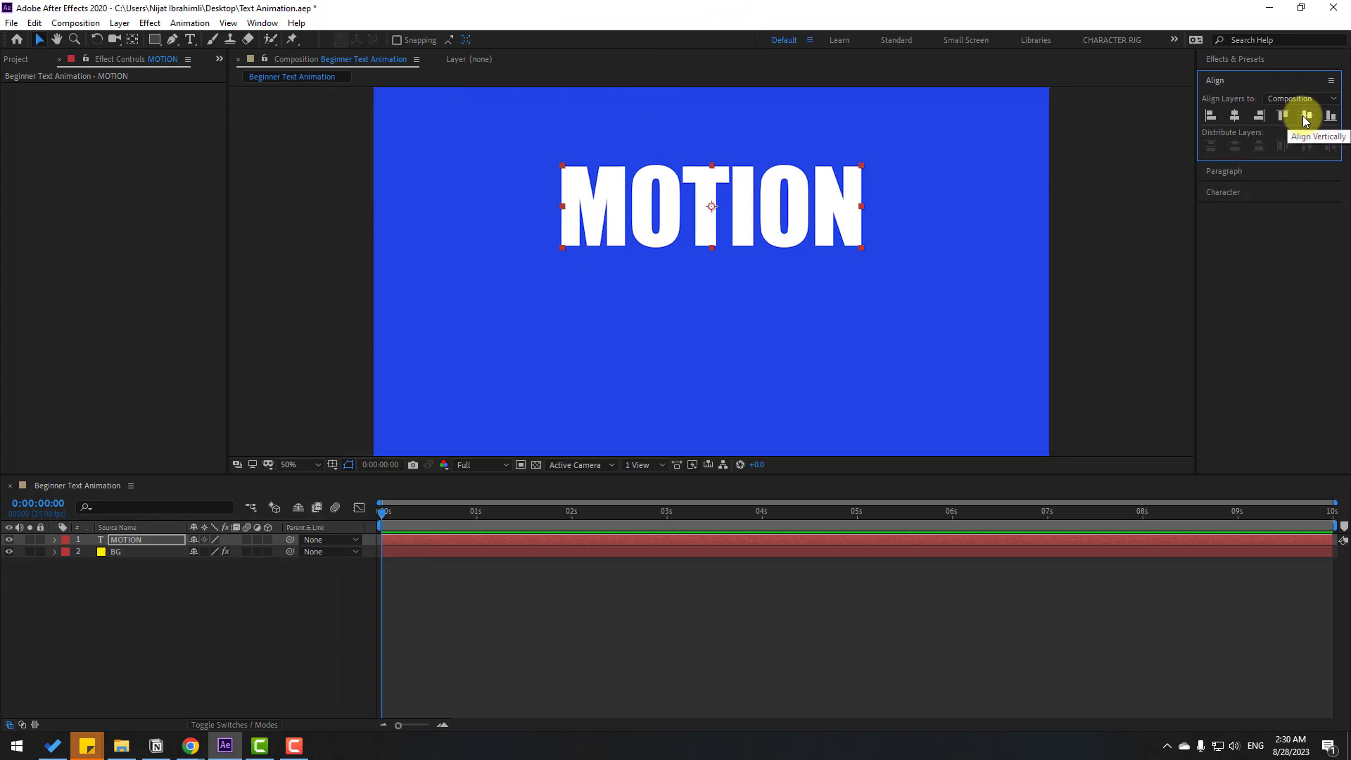
{"action": "left_click", "coordinate": [1302, 116]}
{"action": "left_click", "coordinate": [113, 552]}
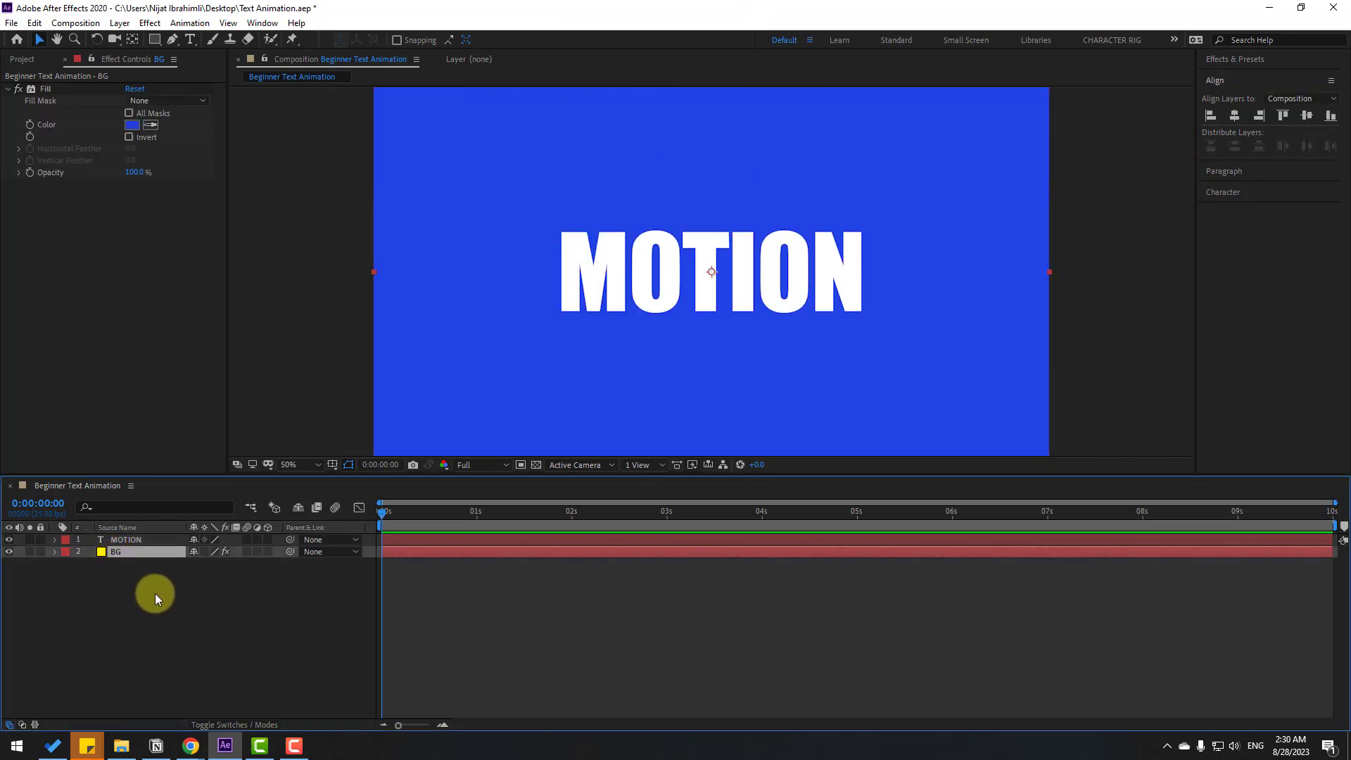
Duplicate BG, move the copy above the text, and show title/action safe guides
{"action": "key", "text": "ctrl+d"}
{"action": "left_click_drag", "start_coordinate": [109, 551], "coordinate": [121, 536]}
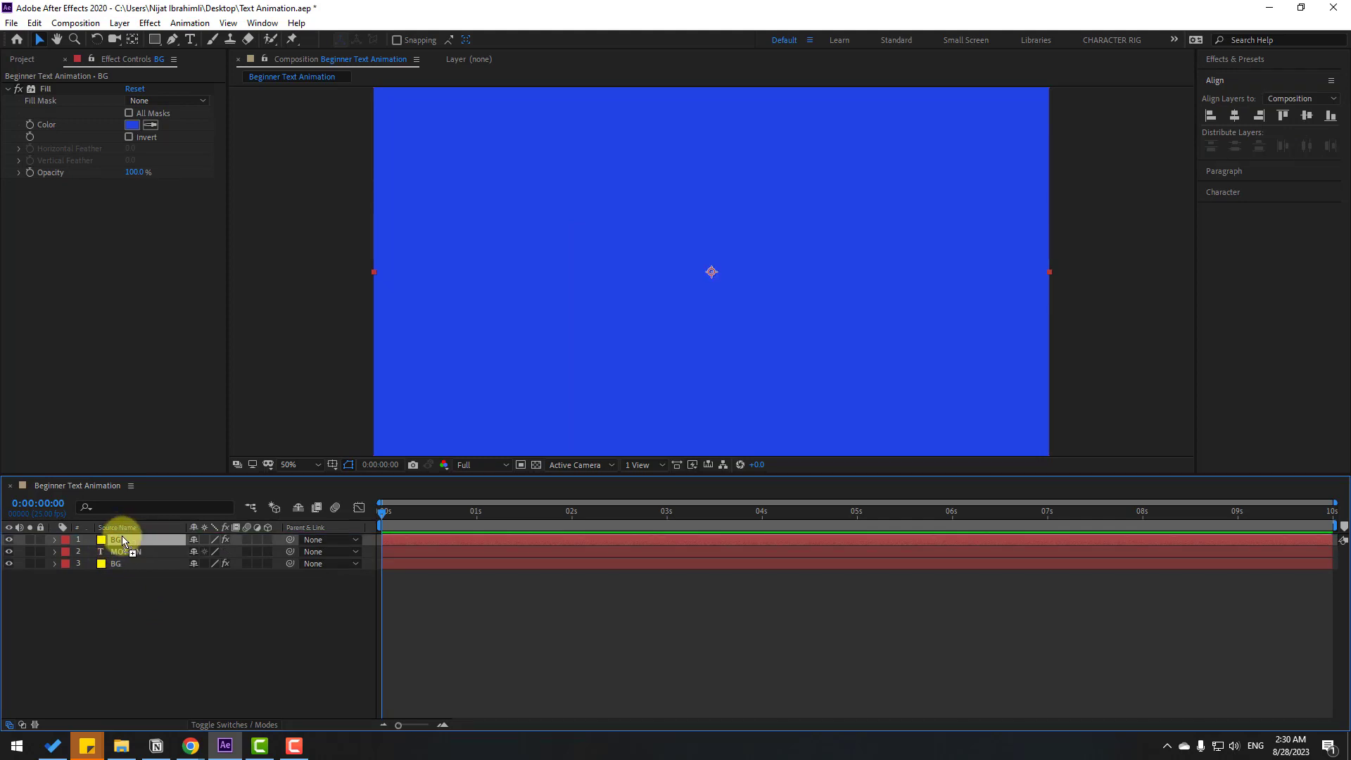
{"action": "left_click", "coordinate": [334, 464]}
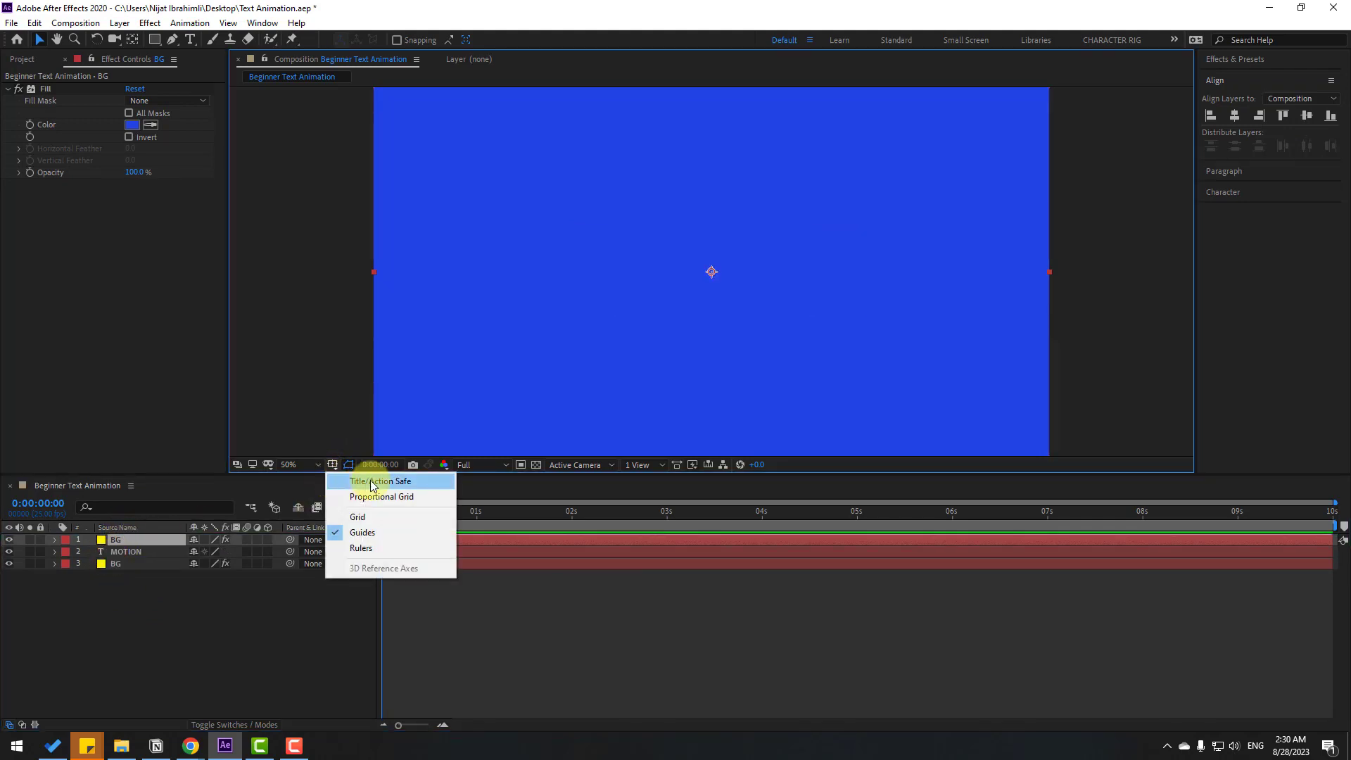
{"action": "left_click", "coordinate": [398, 480]}
Lower the BG copy below the frame to roughly position 960, 1160
{"action": "left_click", "coordinate": [141, 551]}
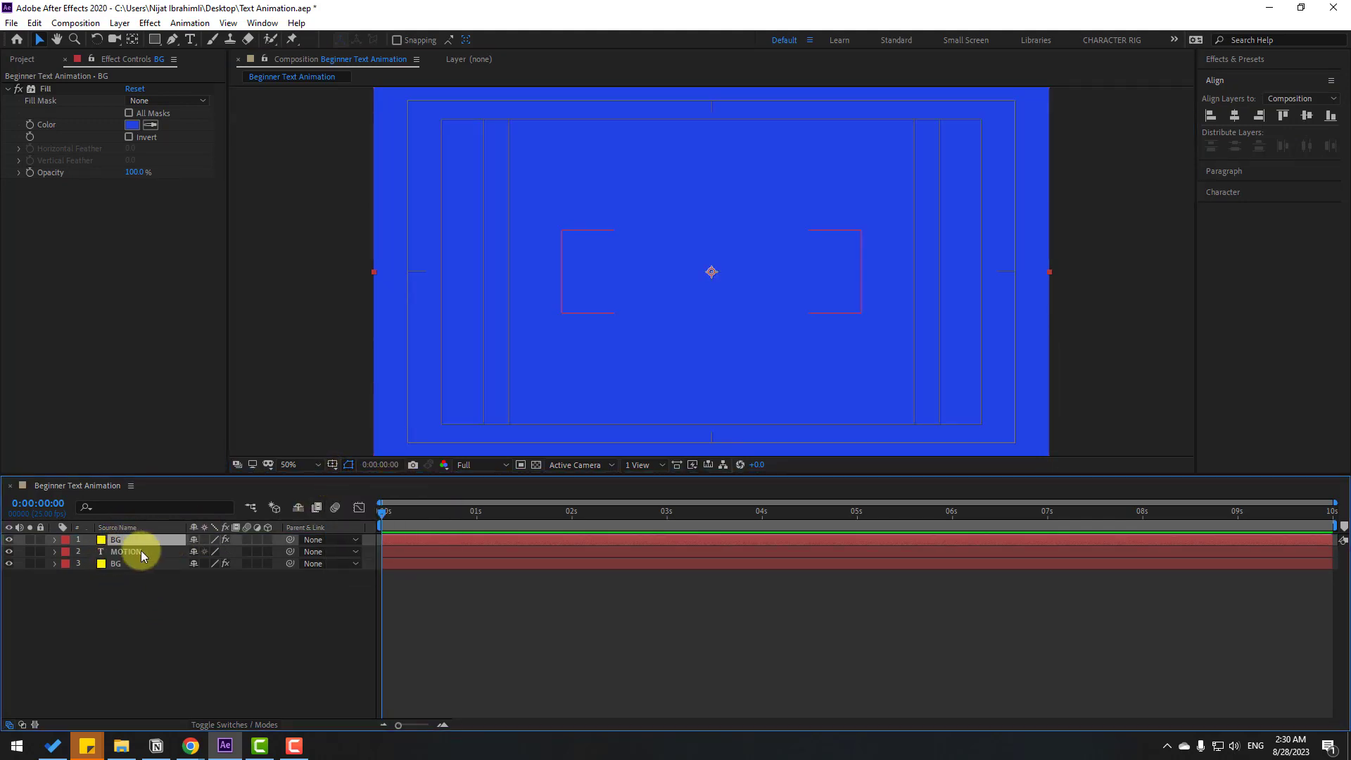
{"action": "key", "text": "p"}
{"action": "left_click_drag", "start_coordinate": [222, 551], "coordinate": [711, 525]}
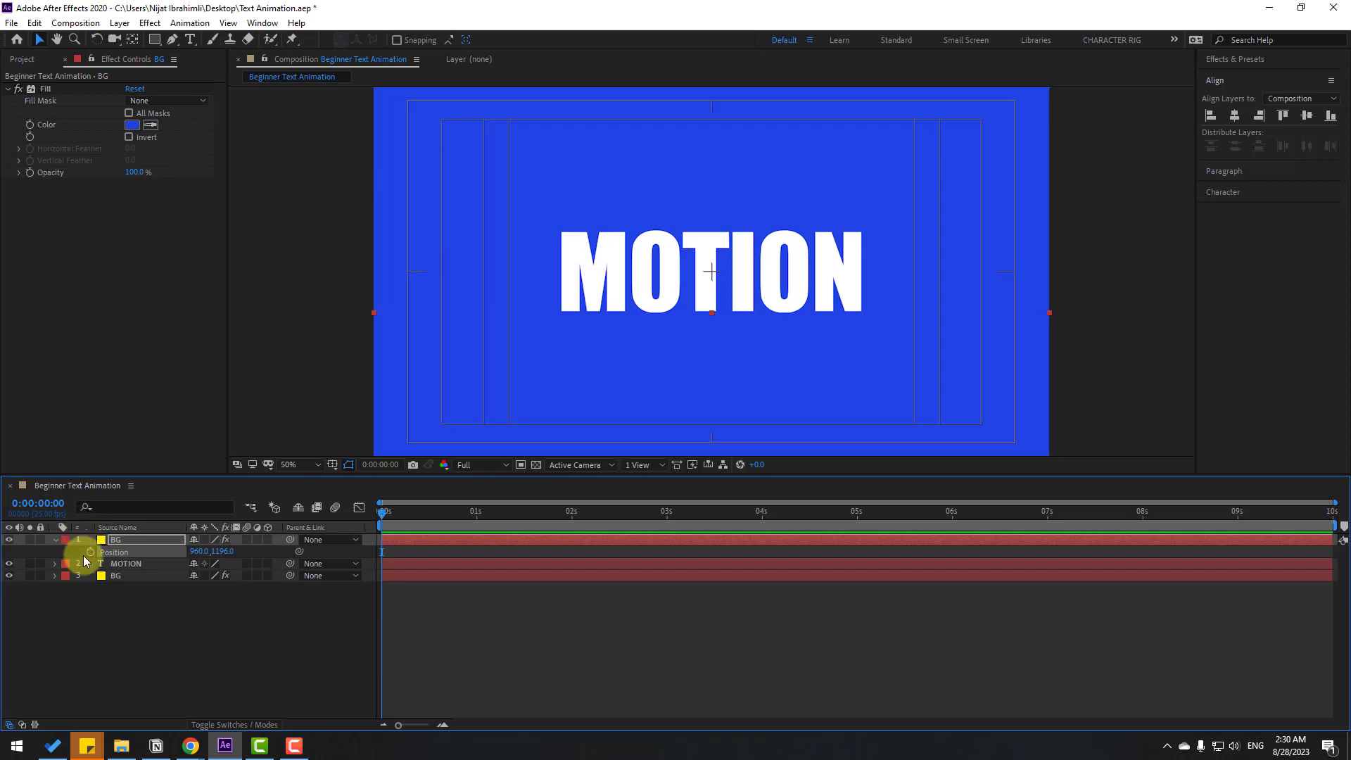
{"action": "left_click", "coordinate": [56, 538]}
{"action": "left_click", "coordinate": [114, 552]}
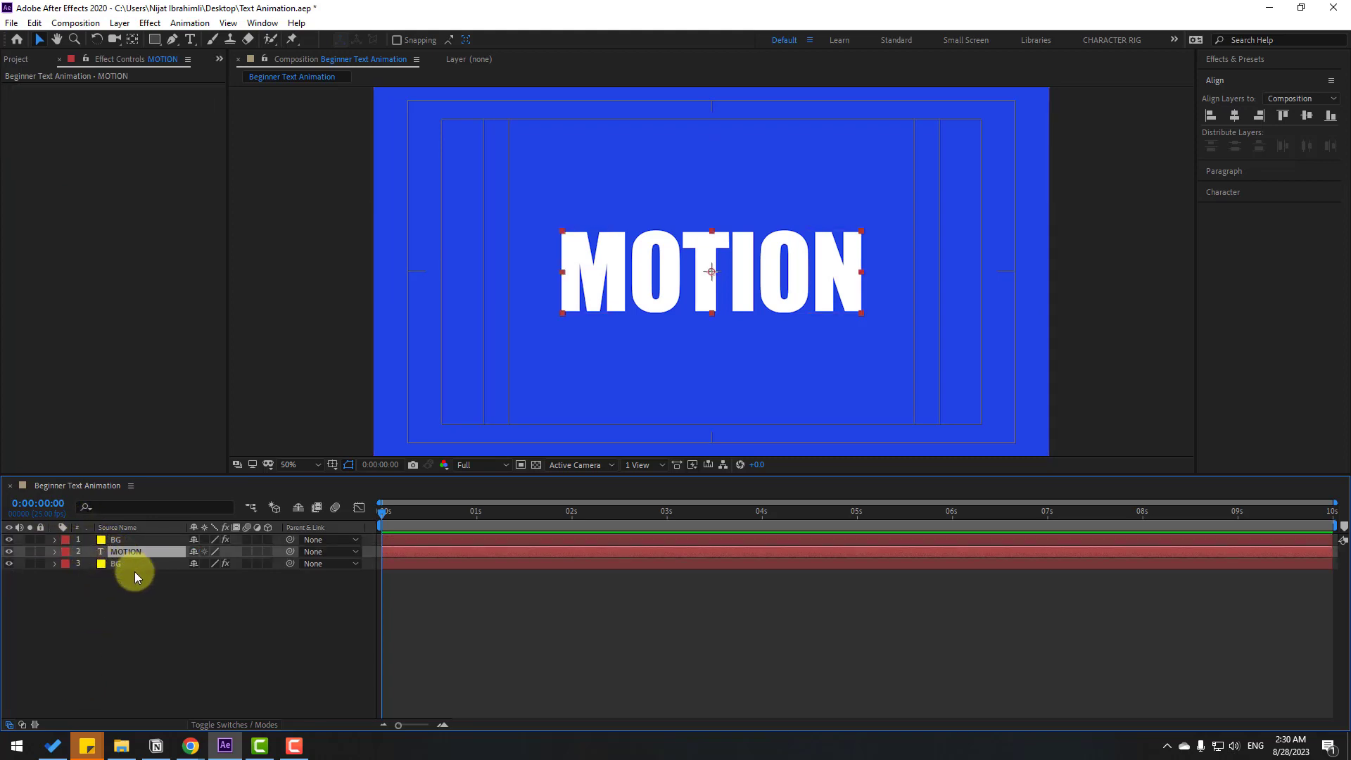
Start MOTION Position keyframes at Y 679, then Y 173 at frame 10
{"action": "key", "text": "p"}
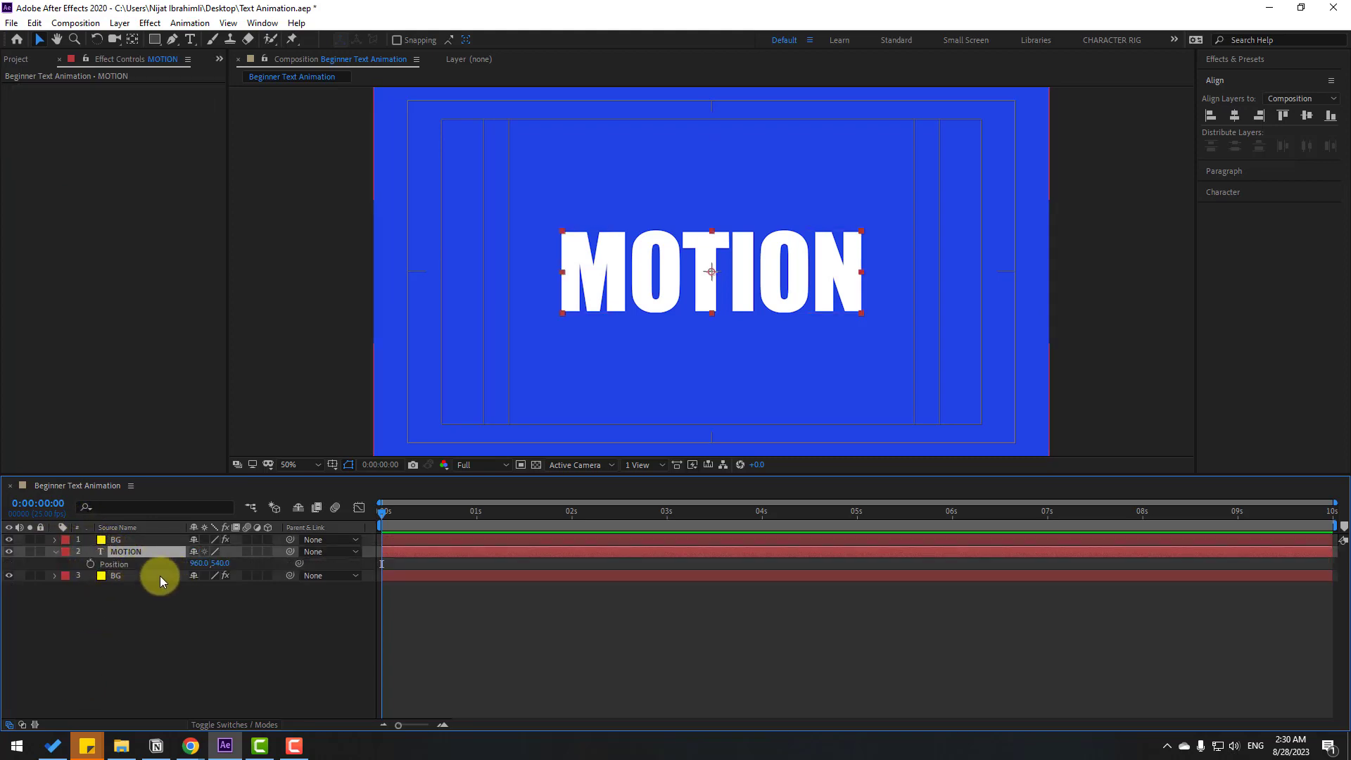
{"action": "left_click", "coordinate": [90, 563]}
{"action": "left_click_drag", "start_coordinate": [222, 562], "coordinate": [386, 561]}
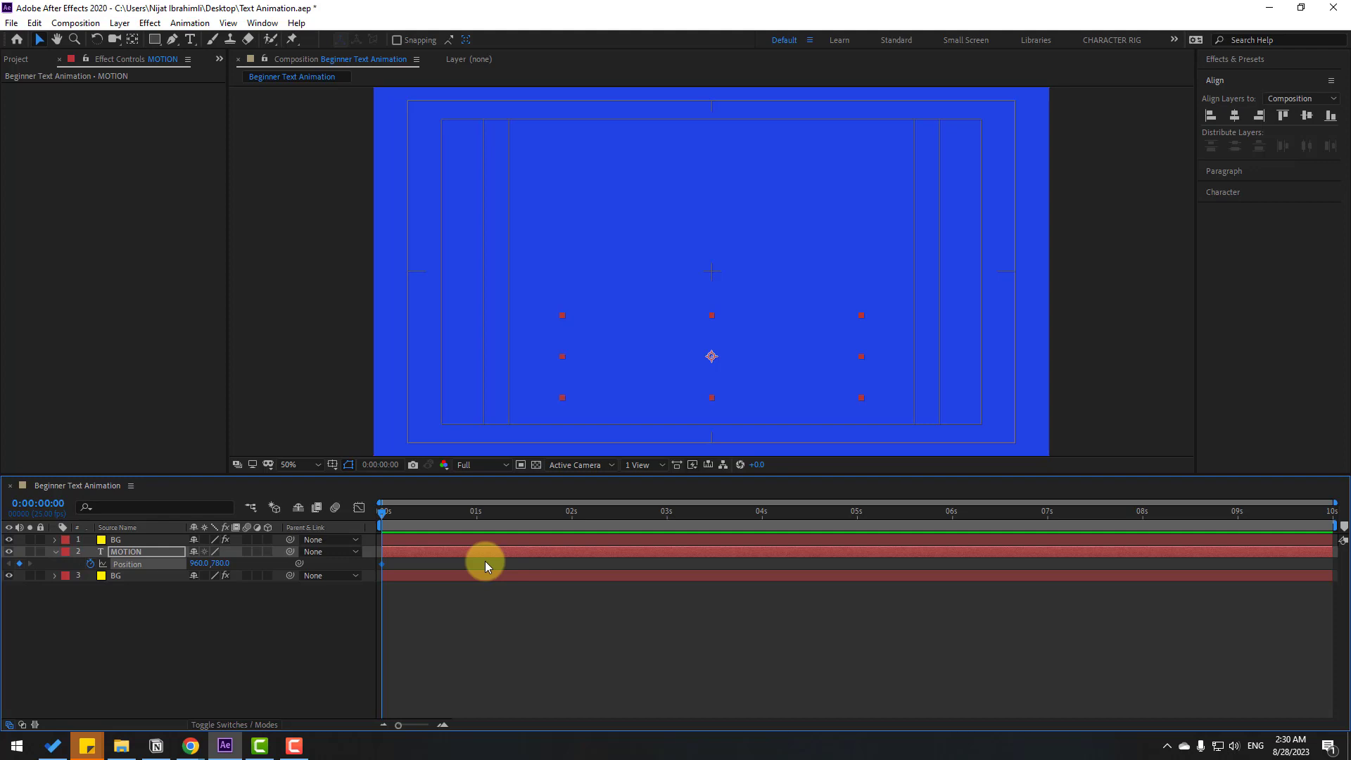
{"action": "key", "text": "shift+Page_Down"}
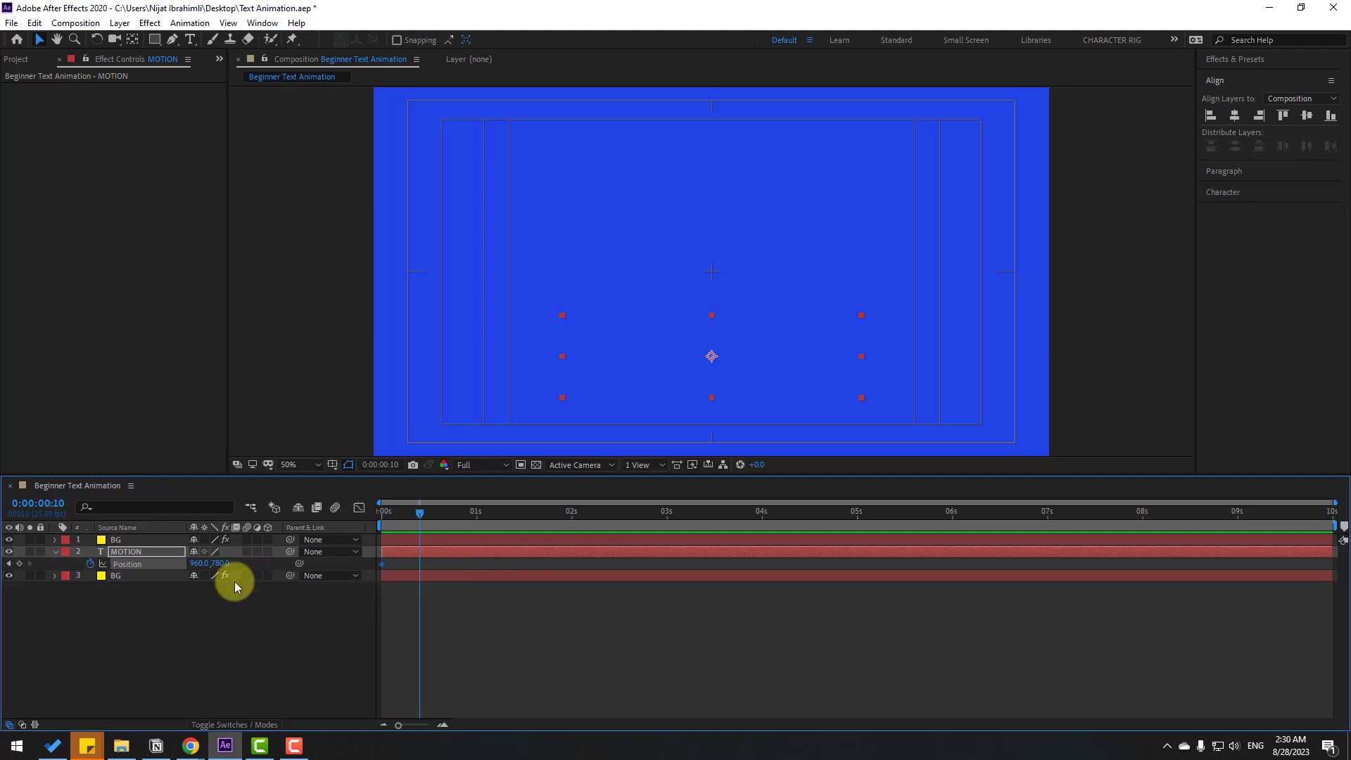
{"action": "left_click_drag", "start_coordinate": [225, 572], "coordinate": [14, 571]}
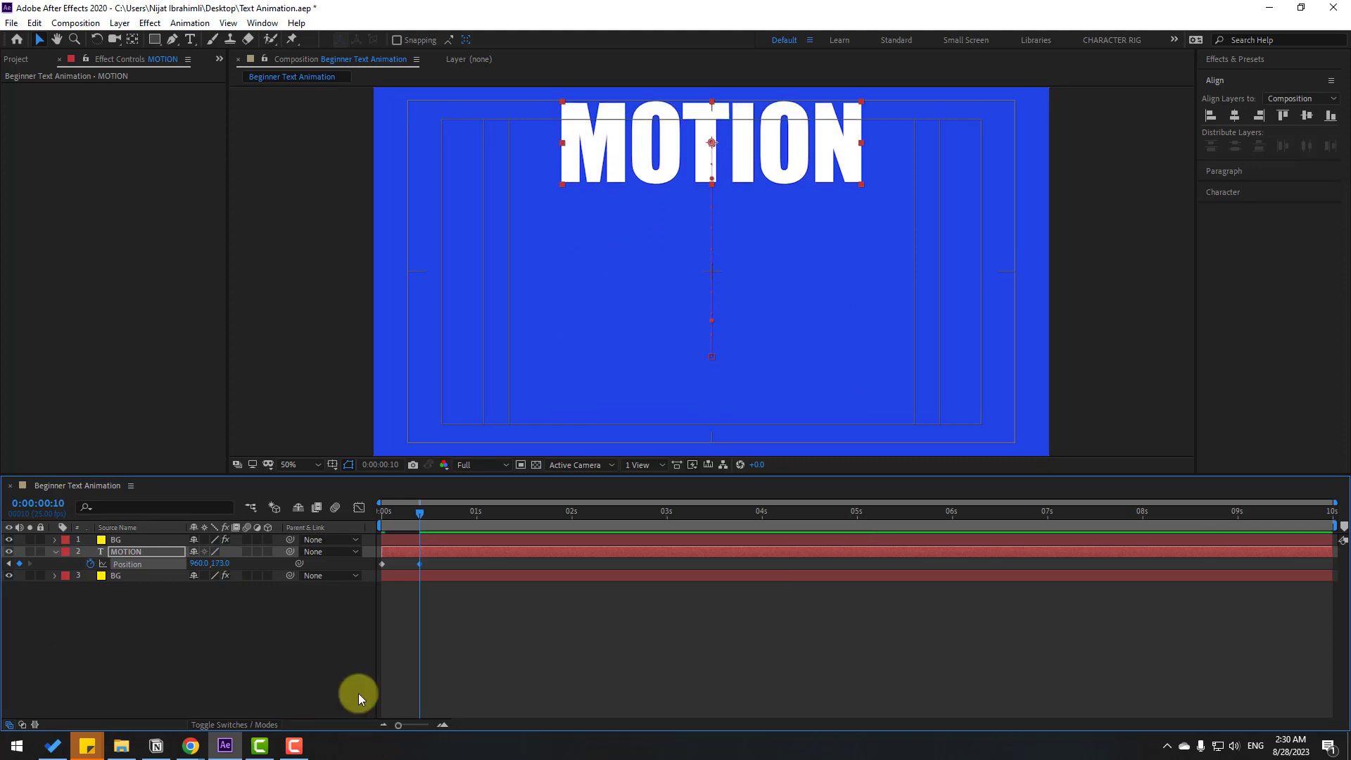
Keyframe MOTION at Y 538 at 0:00:00:20 and about Y 523 at 1:01
{"action": "left_click", "coordinate": [380, 463]}
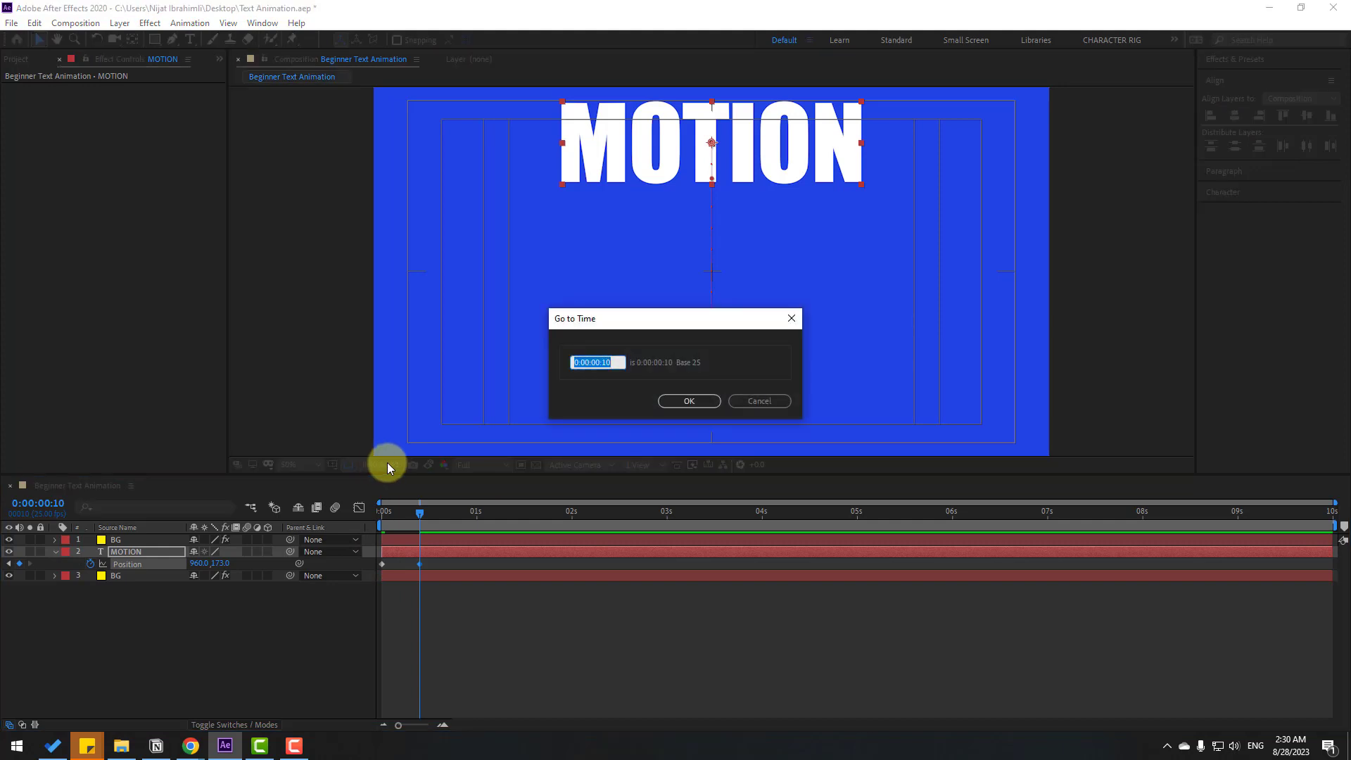
{"action": "type", "text": "+"}
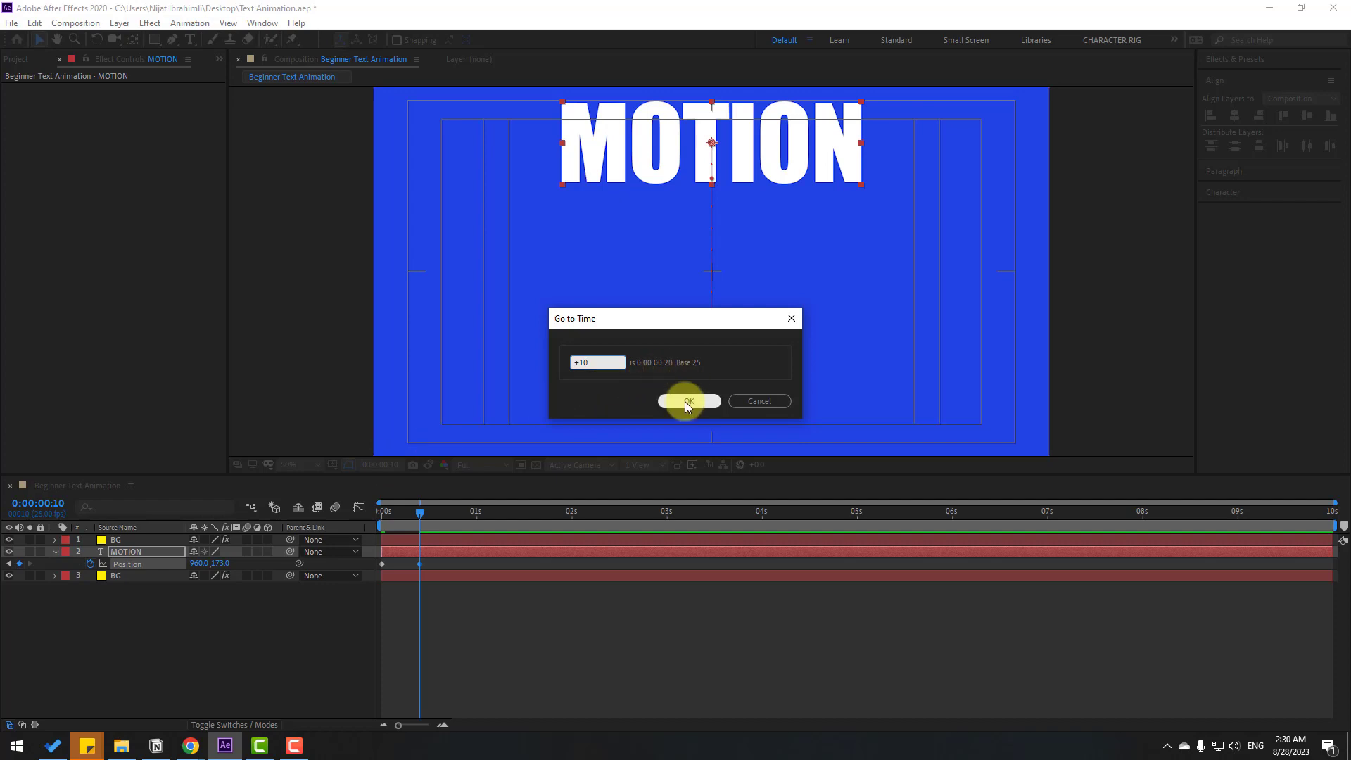
{"action": "left_click", "coordinate": [685, 401]}
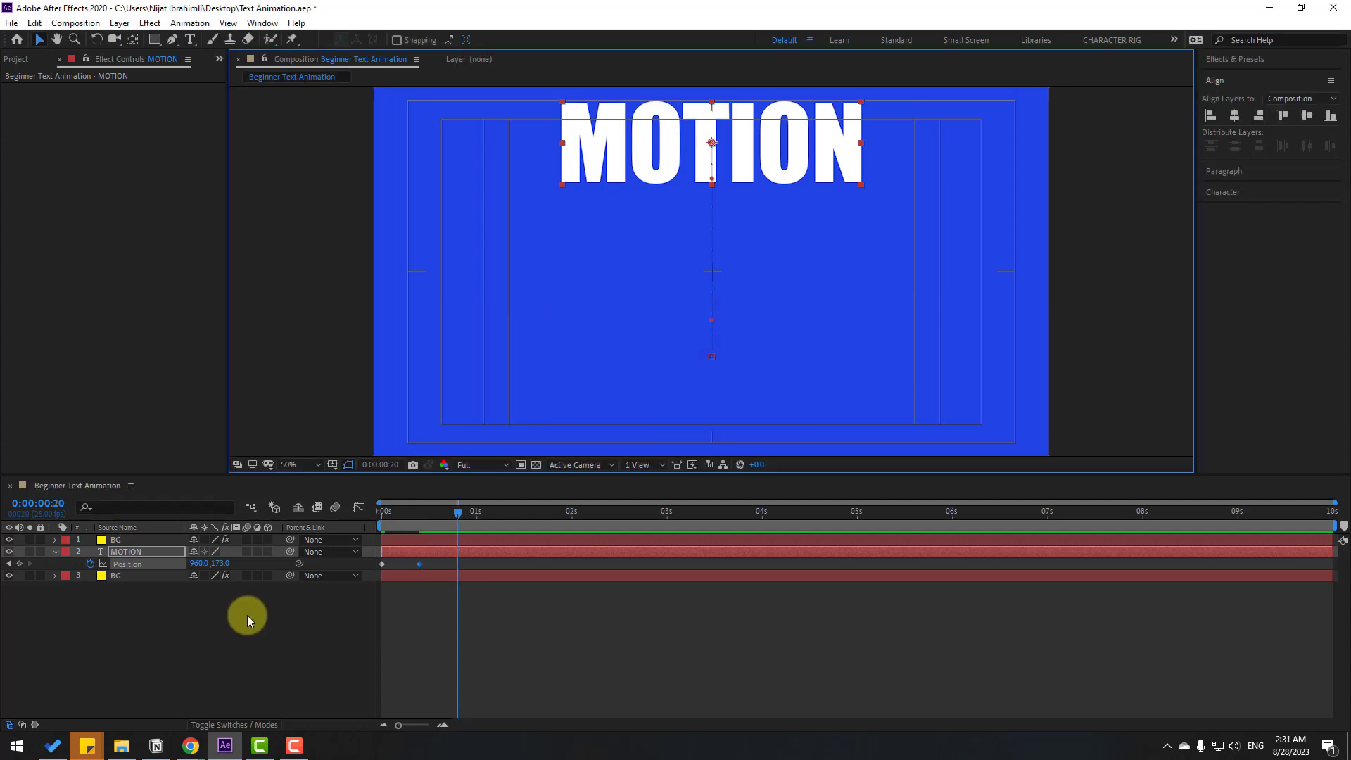
{"action": "left_click_drag", "start_coordinate": [219, 564], "coordinate": [471, 579]}
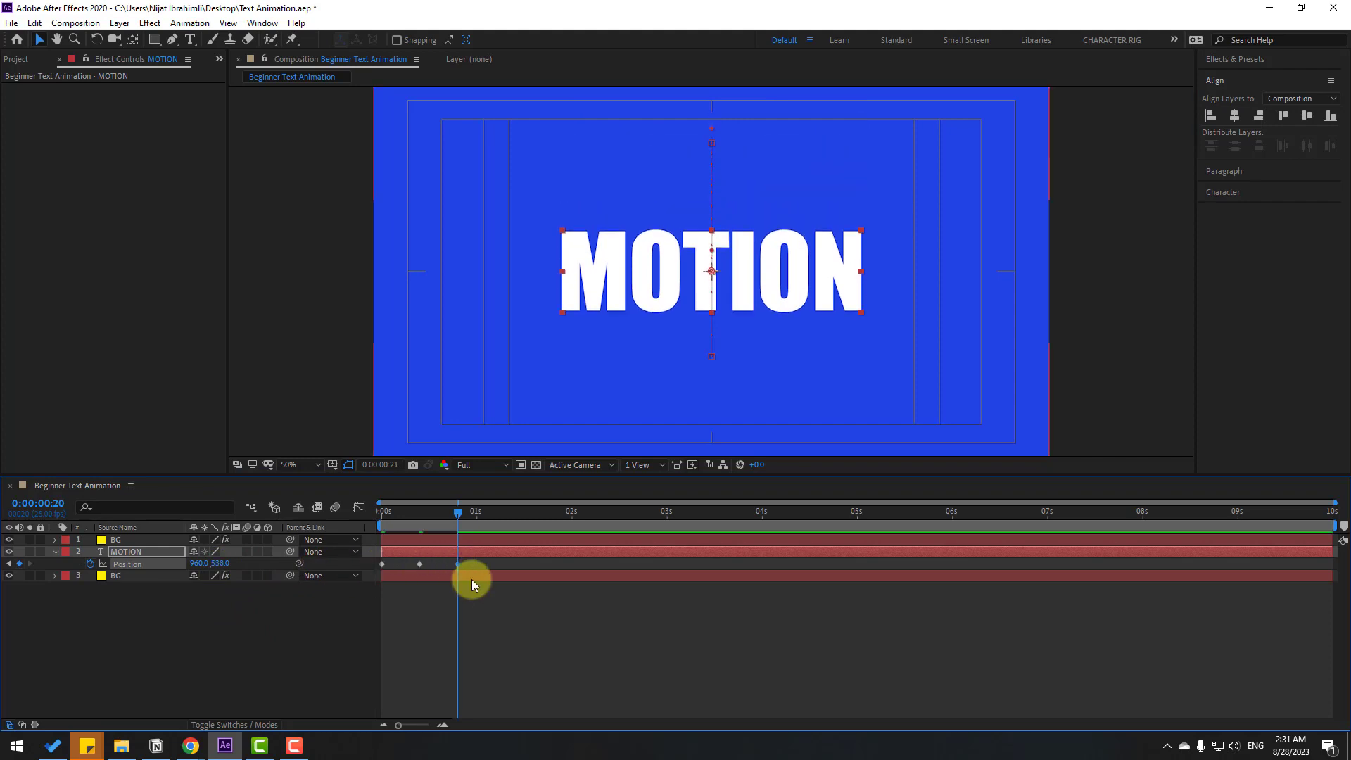
{"action": "key", "text": "Page_Down"}
{"action": "key", "text": "Page_Down"}
{"action": "key", "text": "Page_Down"}
{"action": "key", "text": "Page_Down"}
{"action": "key", "text": "Page_Down"}
{"action": "key", "text": "Page_Down"}
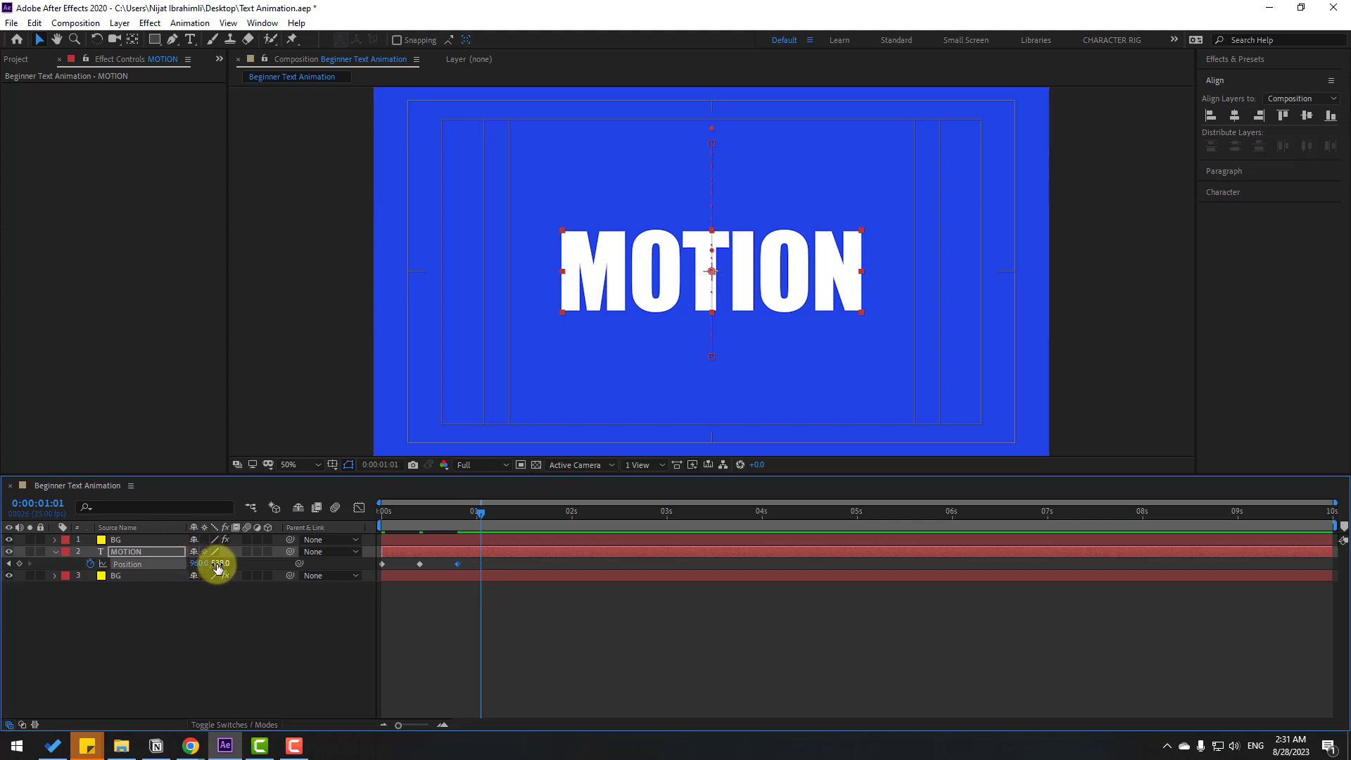
{"action": "left_click_drag", "start_coordinate": [217, 562], "coordinate": [199, 564]}
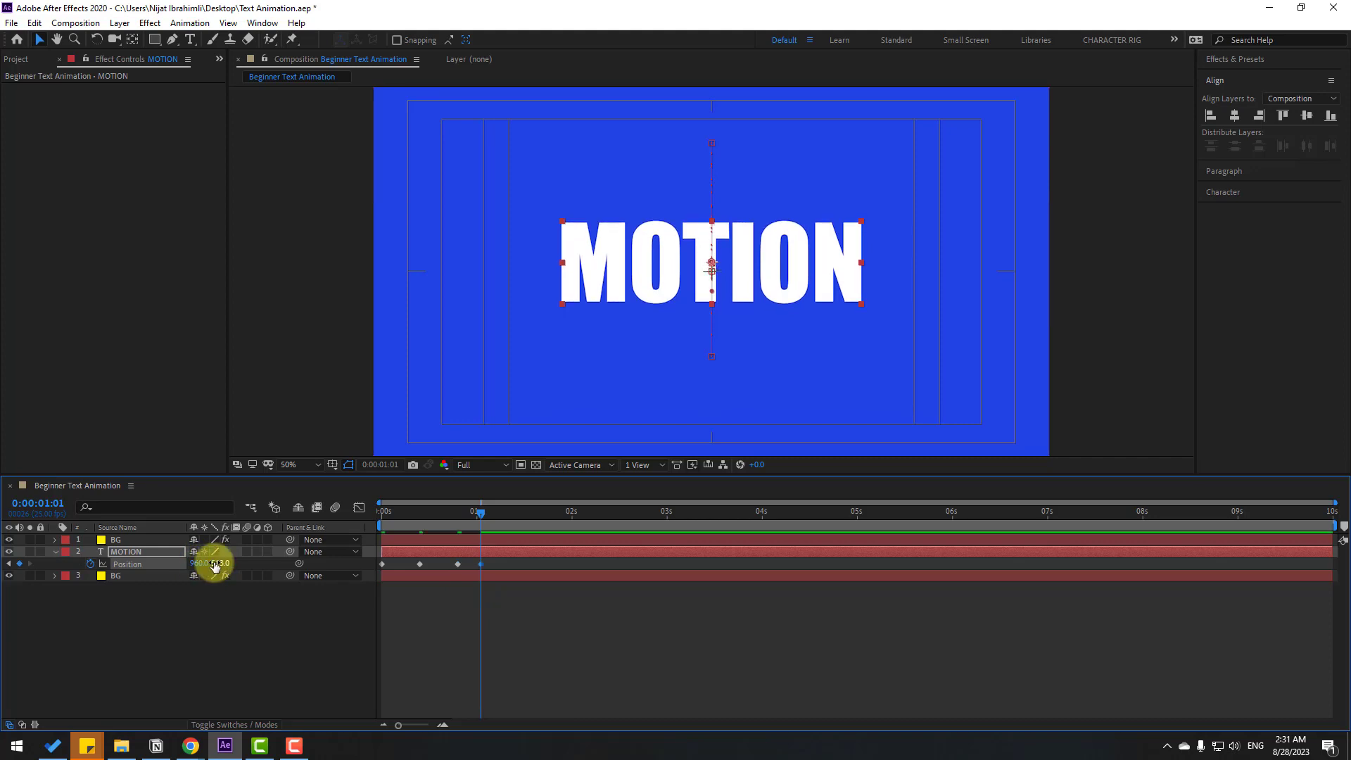
Copy the centred 20f Position keyframe to 1:07 so MOTION settles centred
{"action": "key", "text": "space"}
{"action": "left_click", "coordinate": [458, 564]}
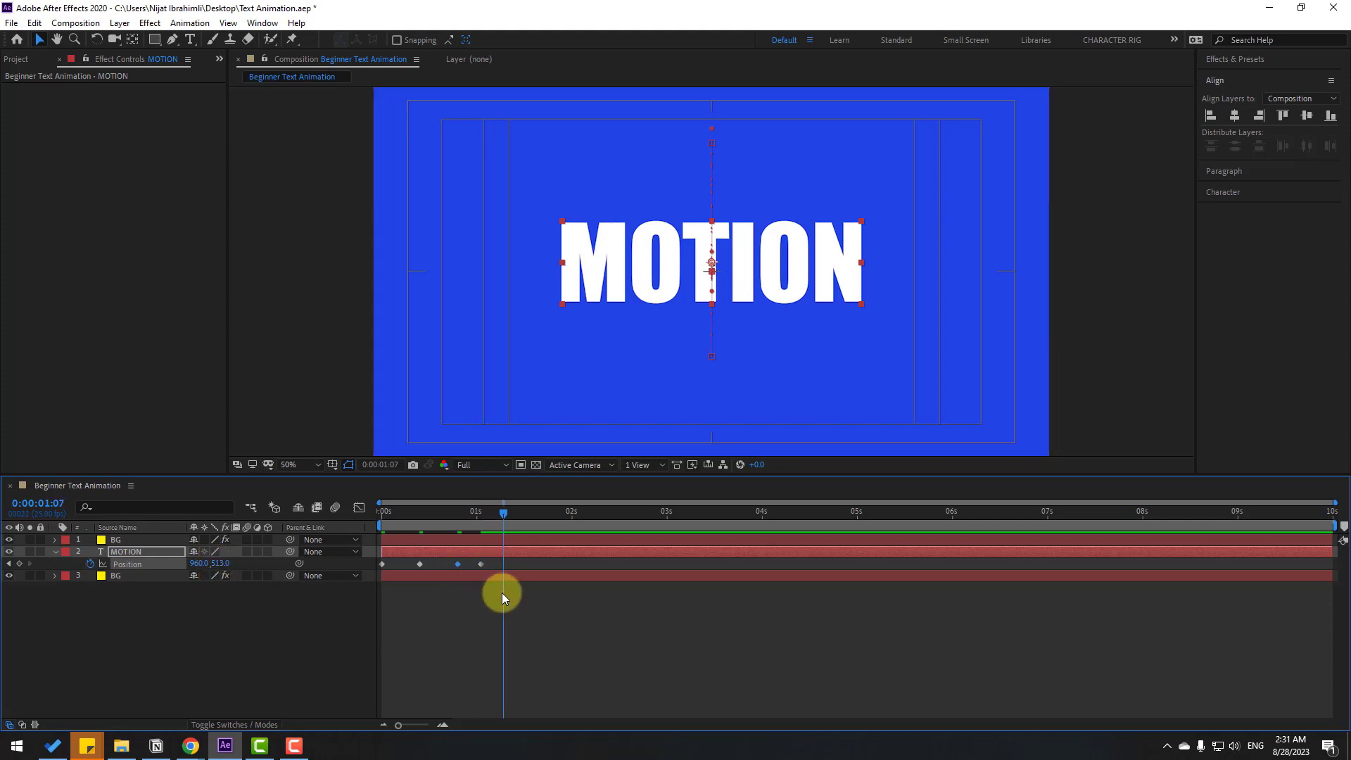
{"action": "key", "text": "shift+Down"}
{"action": "key", "text": "Down"}
{"action": "key", "text": "Down"}
{"action": "left_click_drag", "start_coordinate": [510, 568], "coordinate": [390, 564]}
Apply Easy Ease to all MOTION Position keyframes and preview the bounce
{"action": "right_click", "coordinate": [382, 564]}
{"action": "mouse_move", "coordinate": [394, 555]}
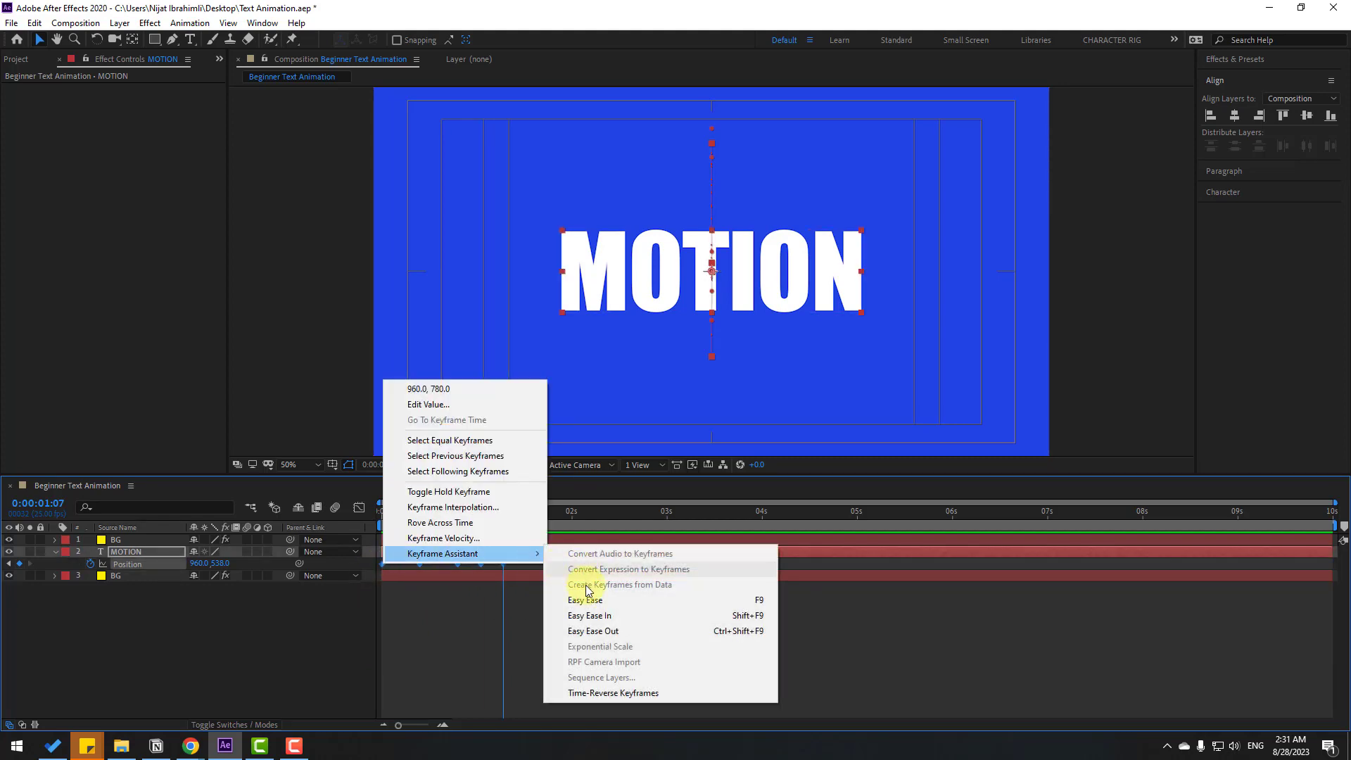
{"action": "left_click", "coordinate": [758, 598]}
{"action": "left_click", "coordinate": [702, 620]}
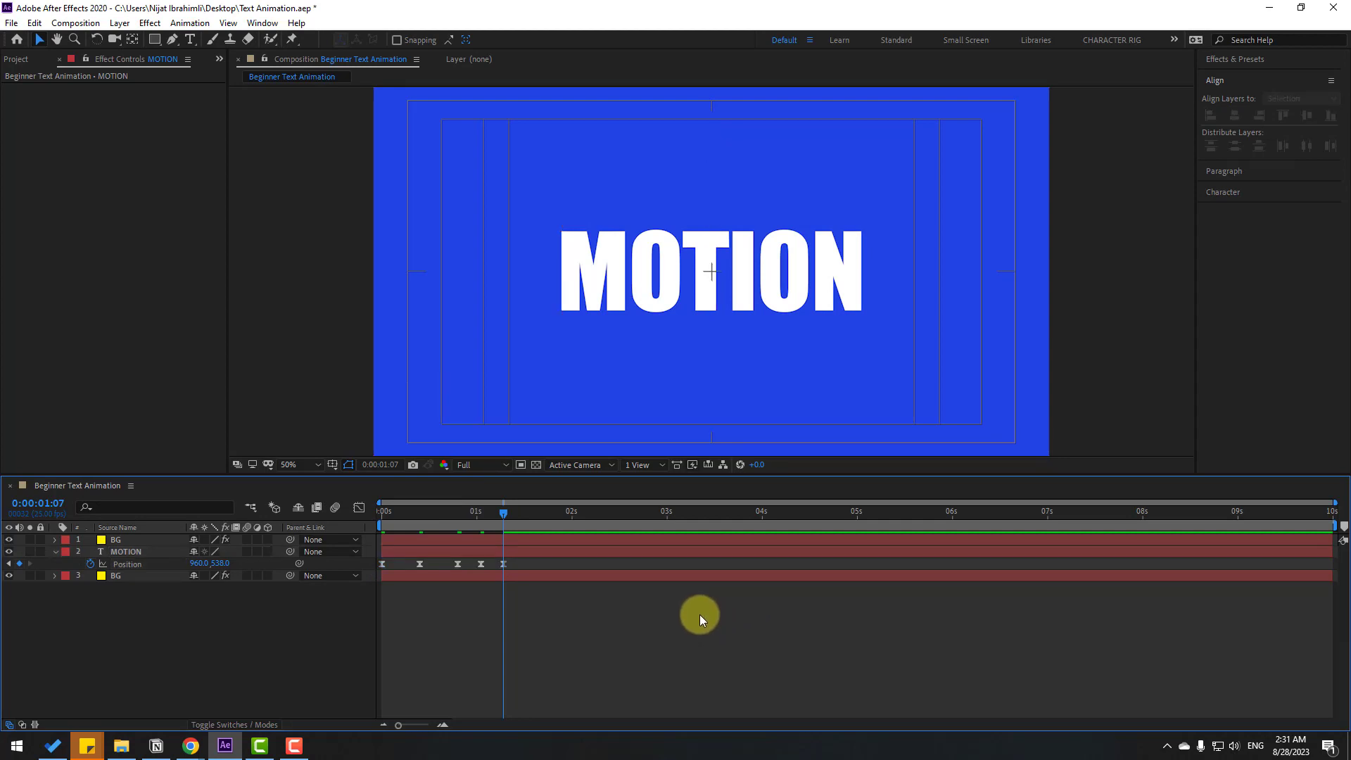
{"action": "key", "text": "space"}
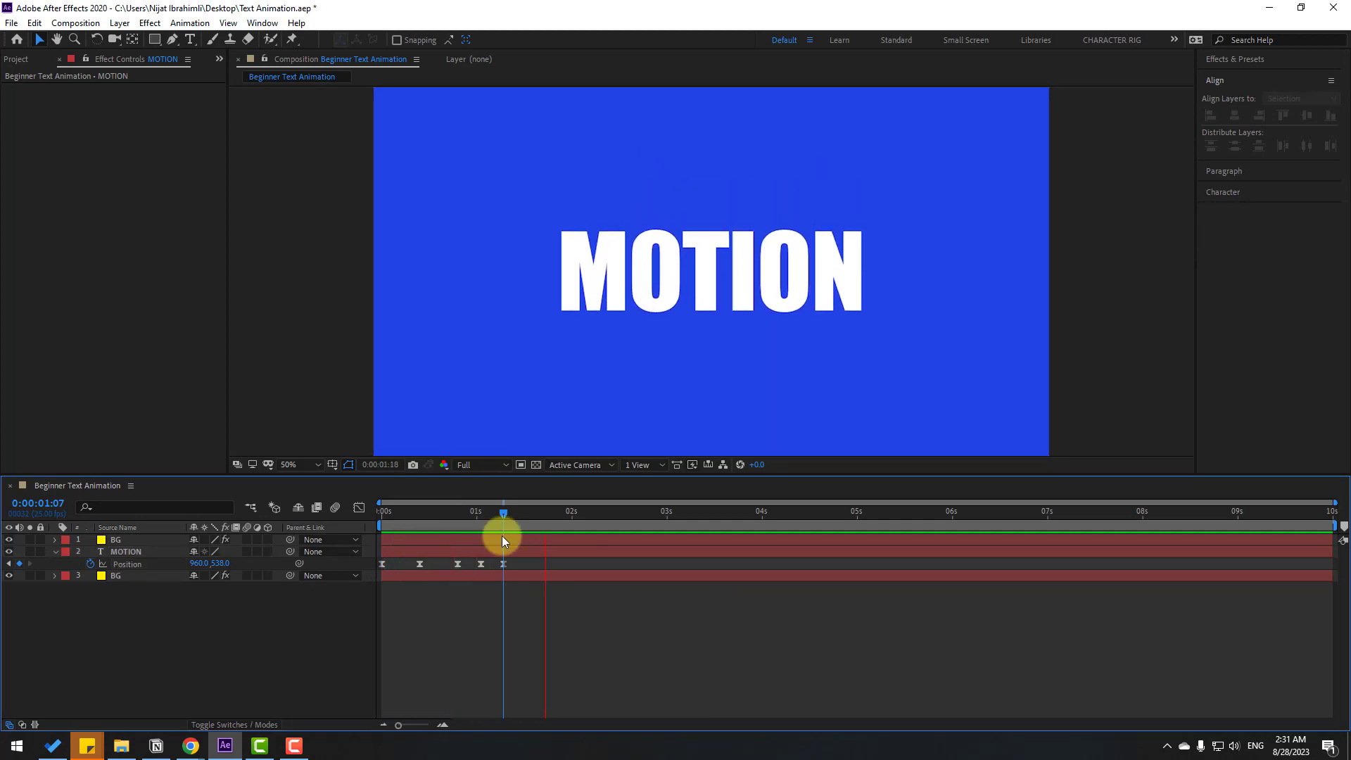
{"action": "left_click_drag", "start_coordinate": [501, 513], "coordinate": [470, 509]}
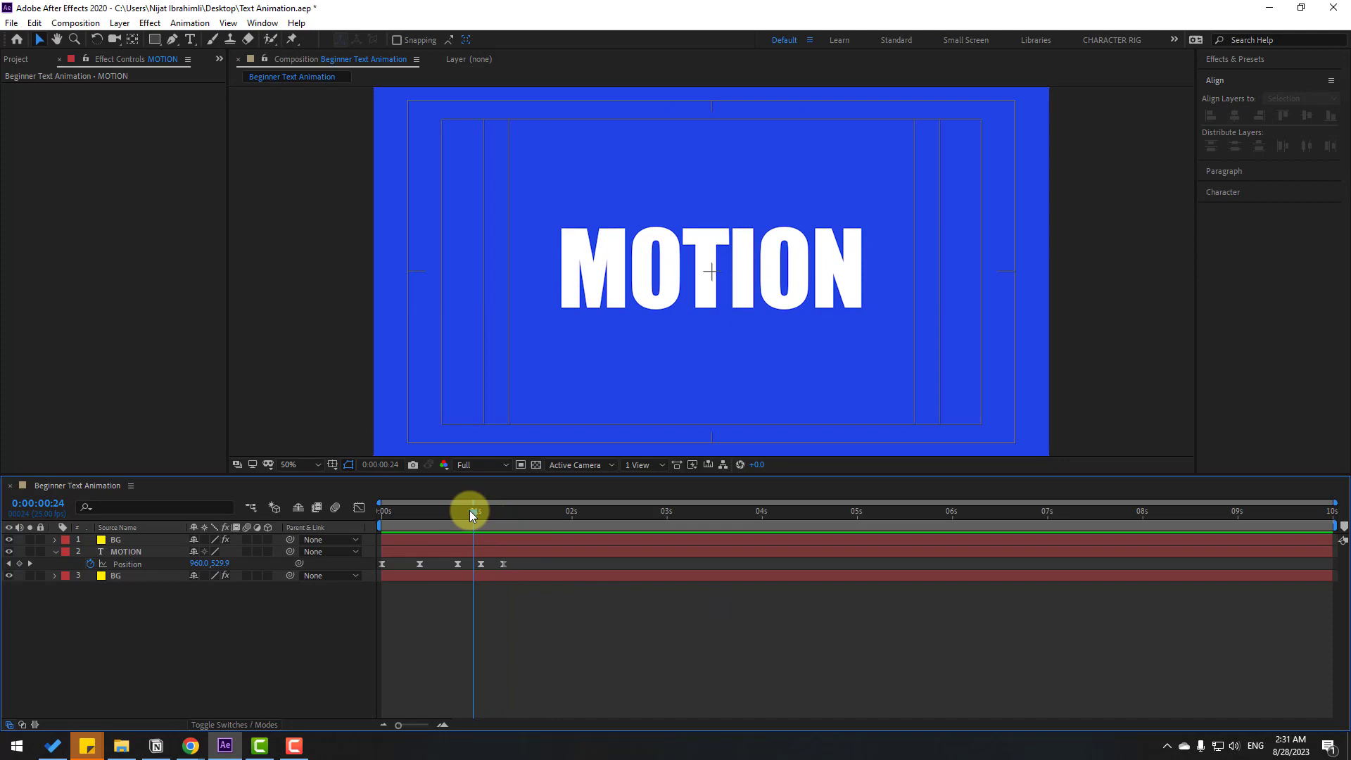
{"action": "left_click_drag", "start_coordinate": [508, 567], "coordinate": [433, 579]}
Set the selected MOTION Position keyframes' spatial interpolation to Linear and preview the straight path
{"action": "left_click", "coordinate": [503, 563], "text": "shift"}
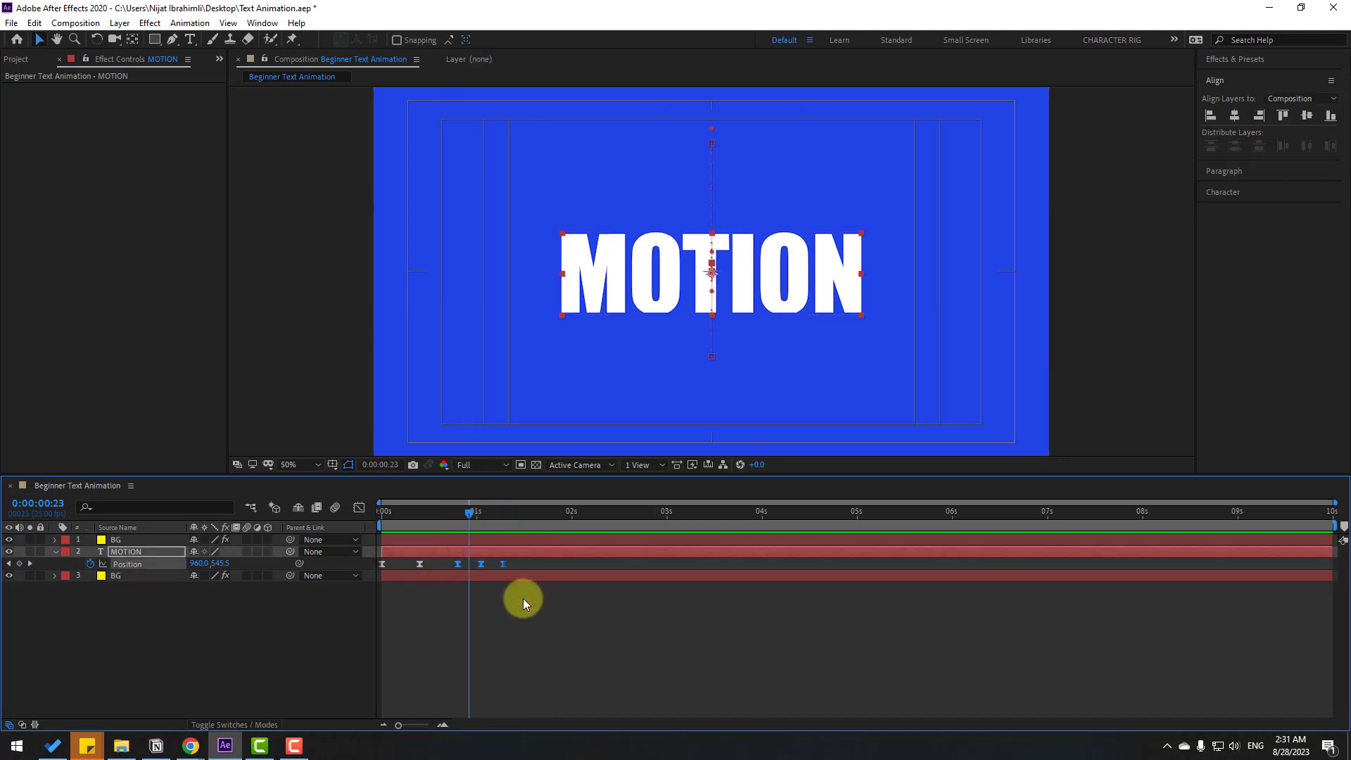
{"action": "right_click", "coordinate": [504, 563]}
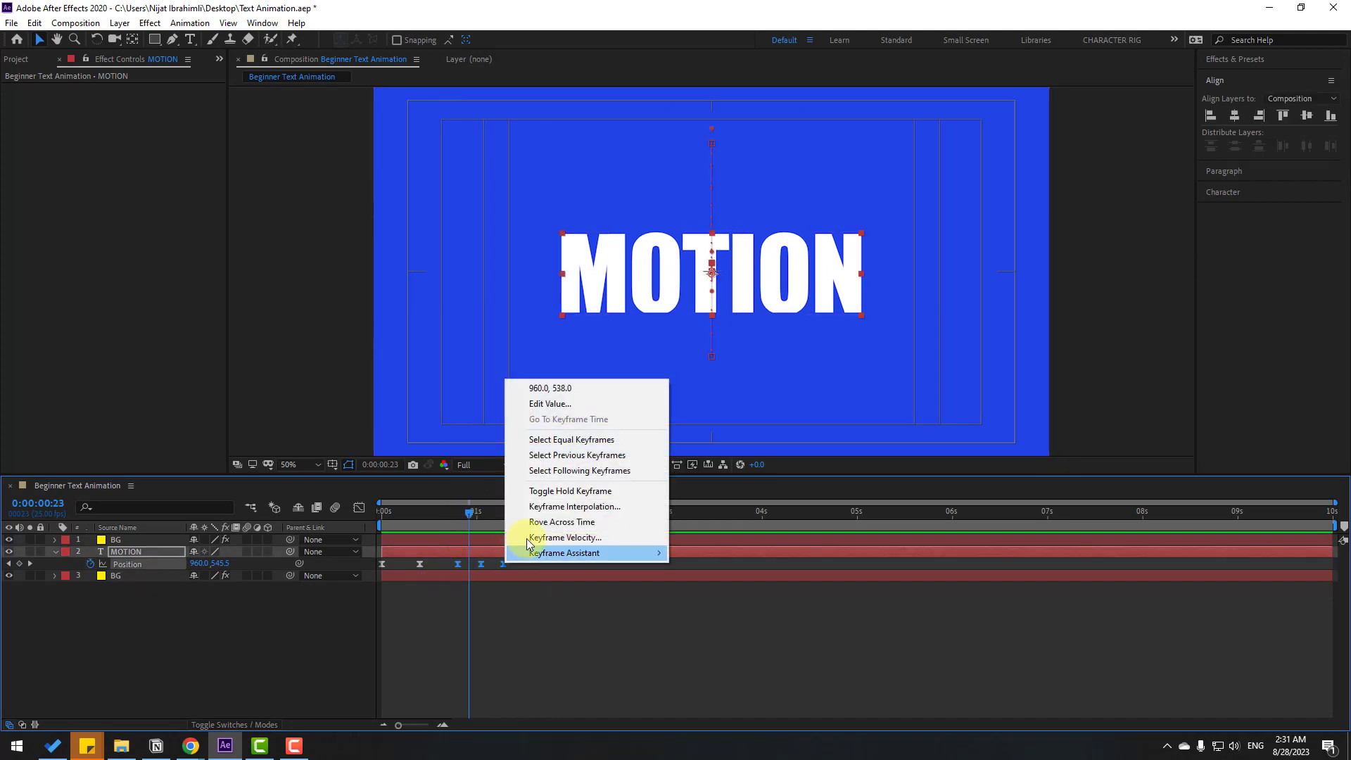
{"action": "left_click", "coordinate": [589, 509]}
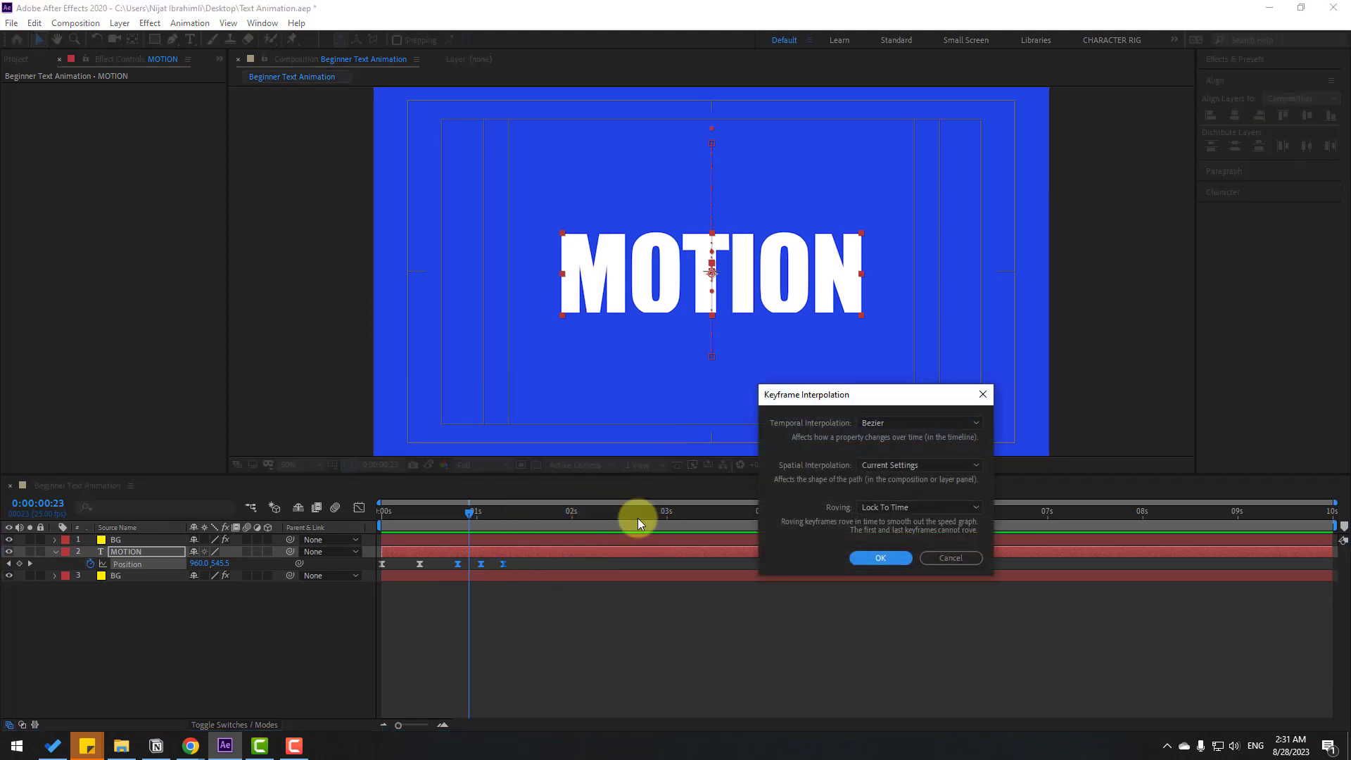
{"action": "left_click", "coordinate": [914, 465]}
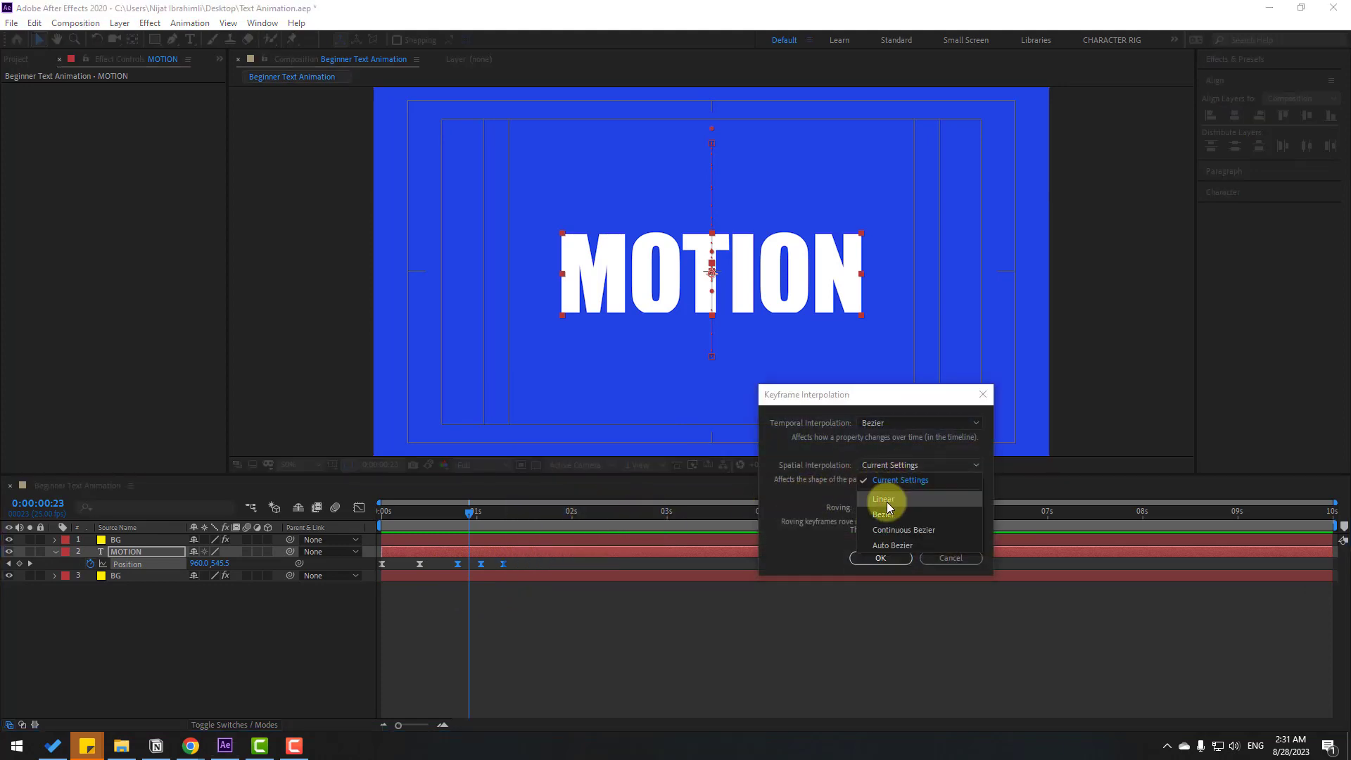
{"action": "left_click", "coordinate": [886, 501]}
{"action": "left_click", "coordinate": [881, 558]}
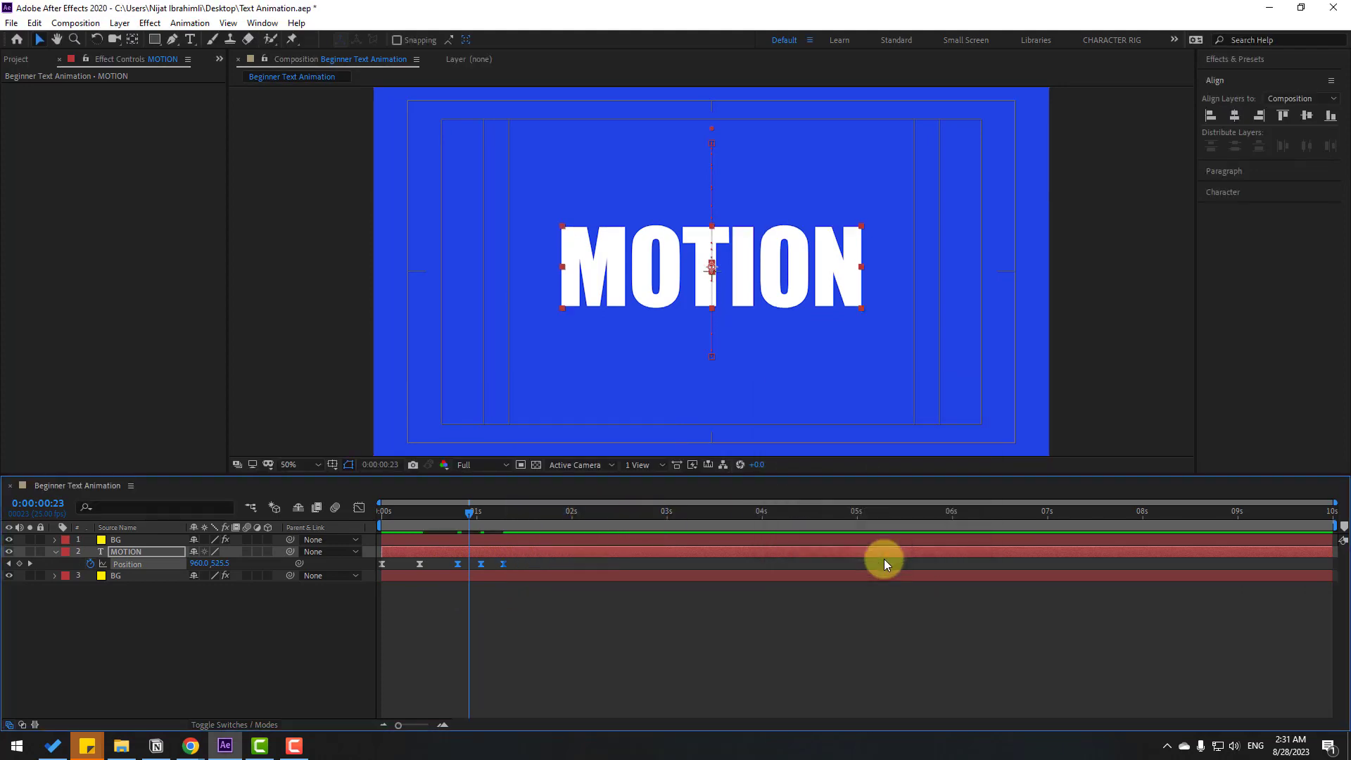
{"action": "left_click", "coordinate": [651, 631]}
{"action": "key", "text": "space"}
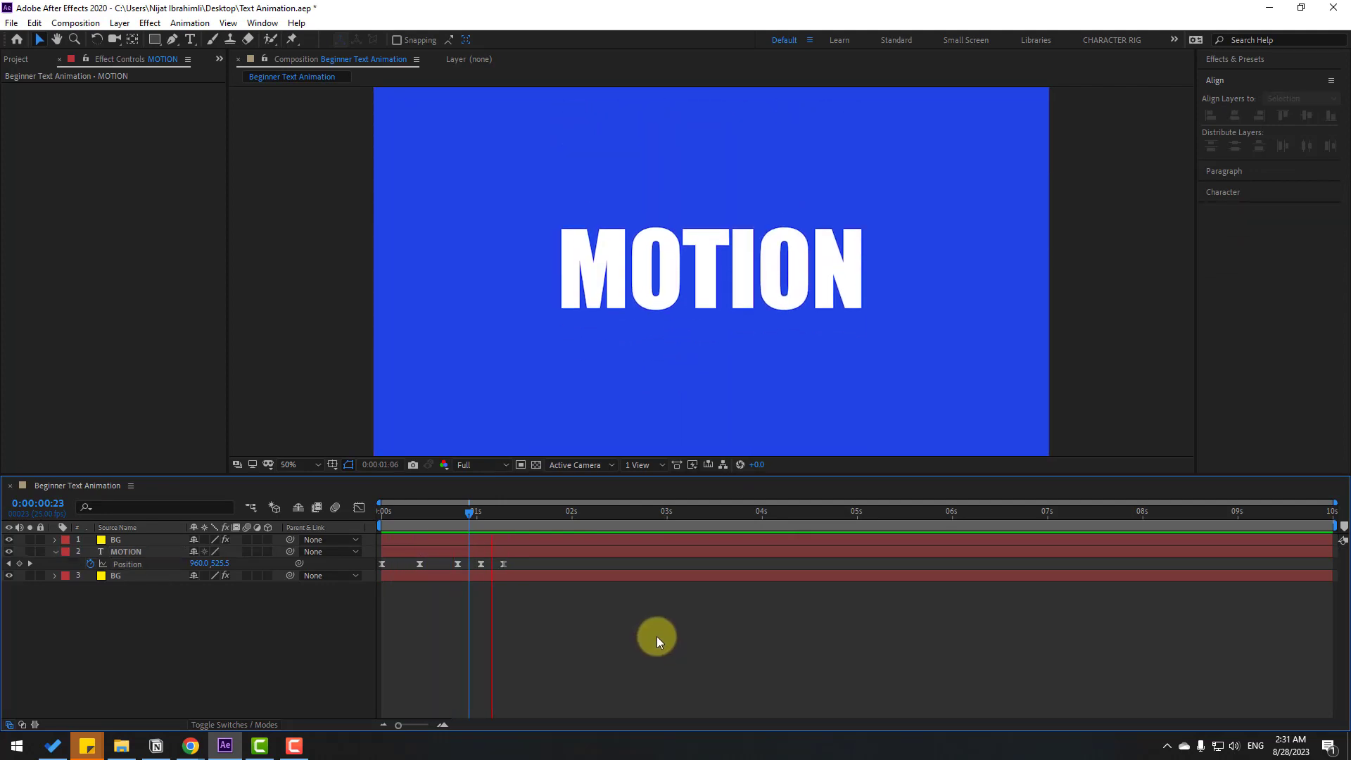
{"action": "left_click", "coordinate": [724, 259]}
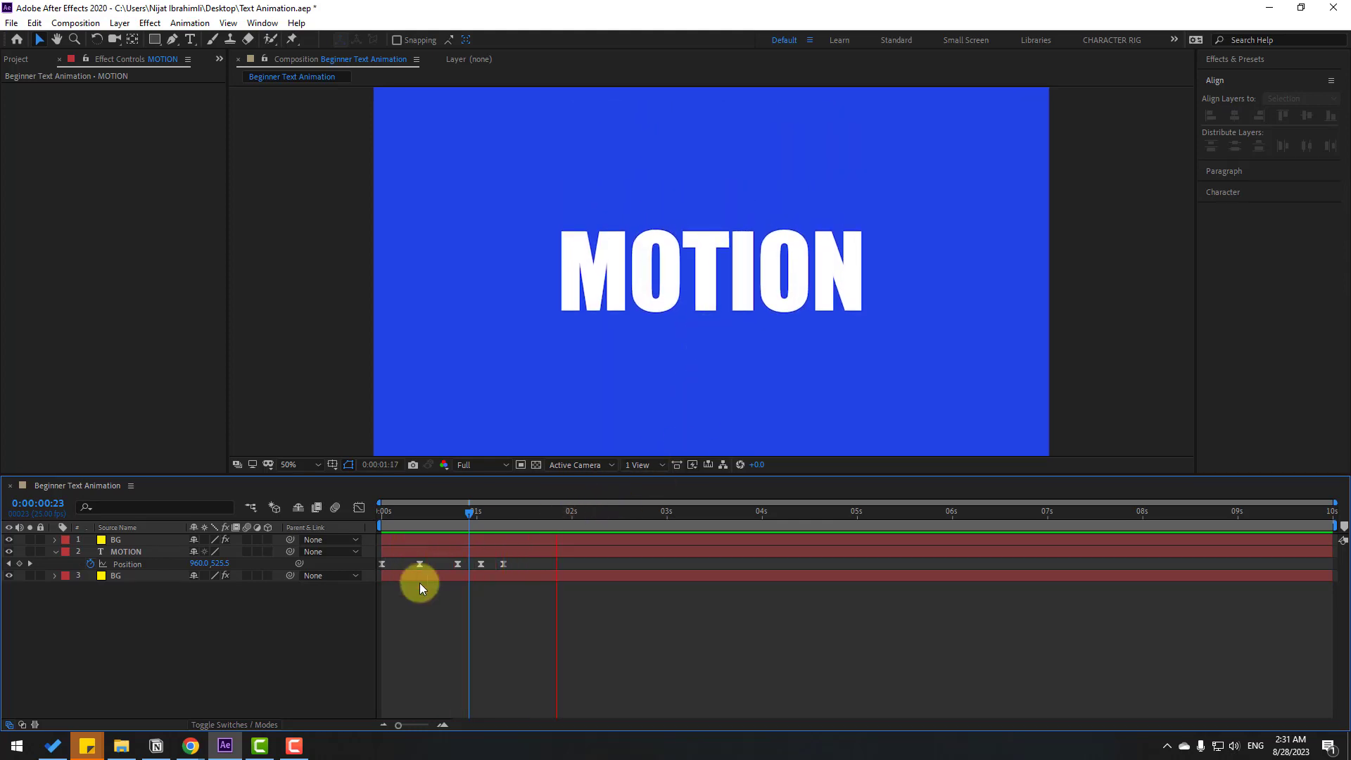
{"action": "key", "text": "space"}
{"action": "left_click_drag", "start_coordinate": [517, 565], "coordinate": [375, 578]}
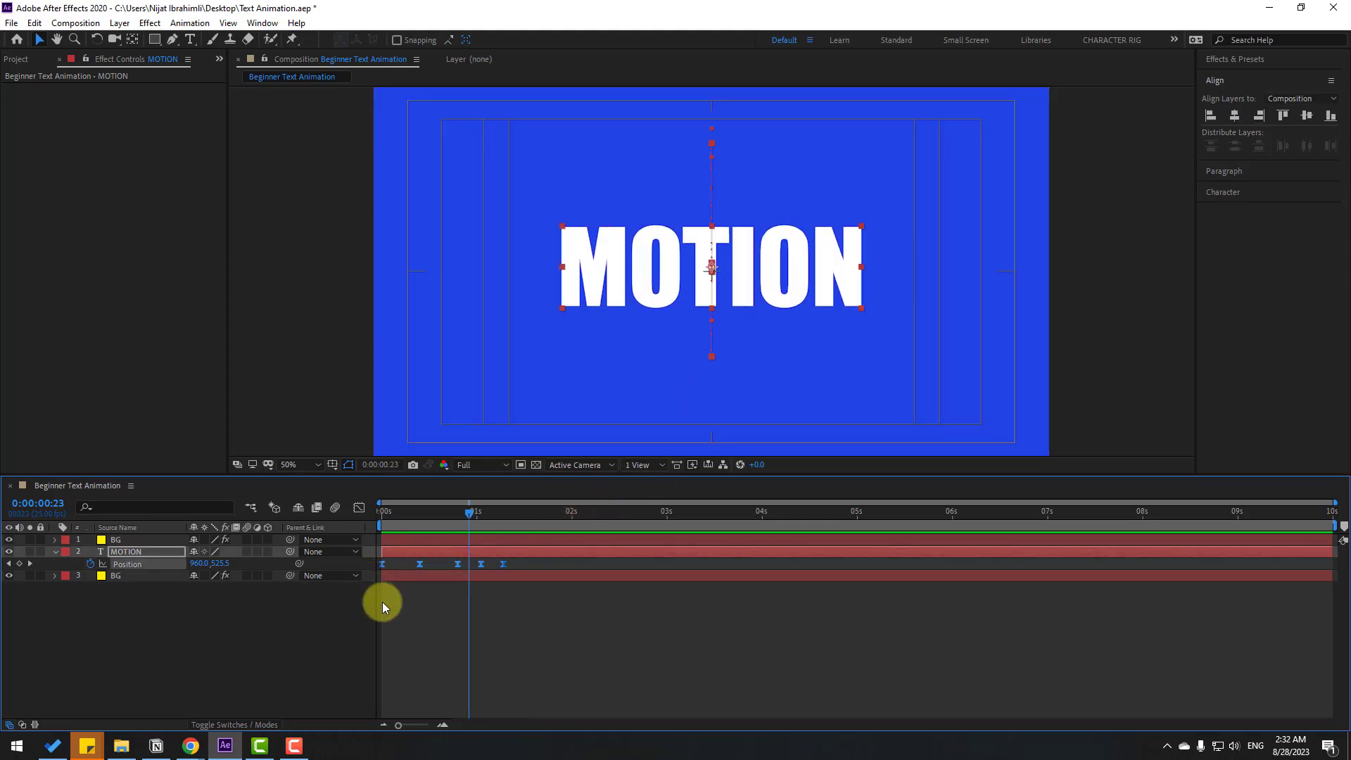
In the speed graph, stretch the first two keyframes' influence for sharper speed peaks, then preview
{"action": "left_click", "coordinate": [358, 508]}
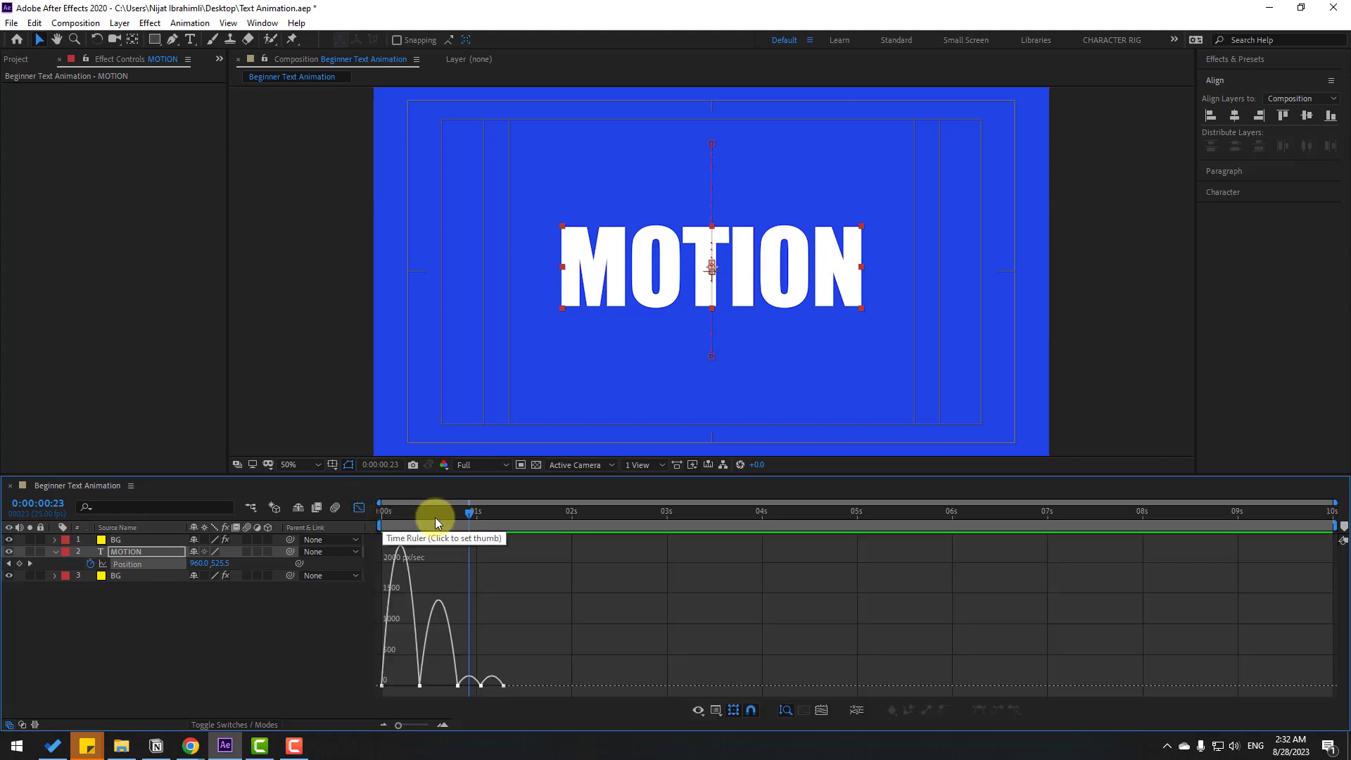
{"action": "left_click", "coordinate": [423, 513]}
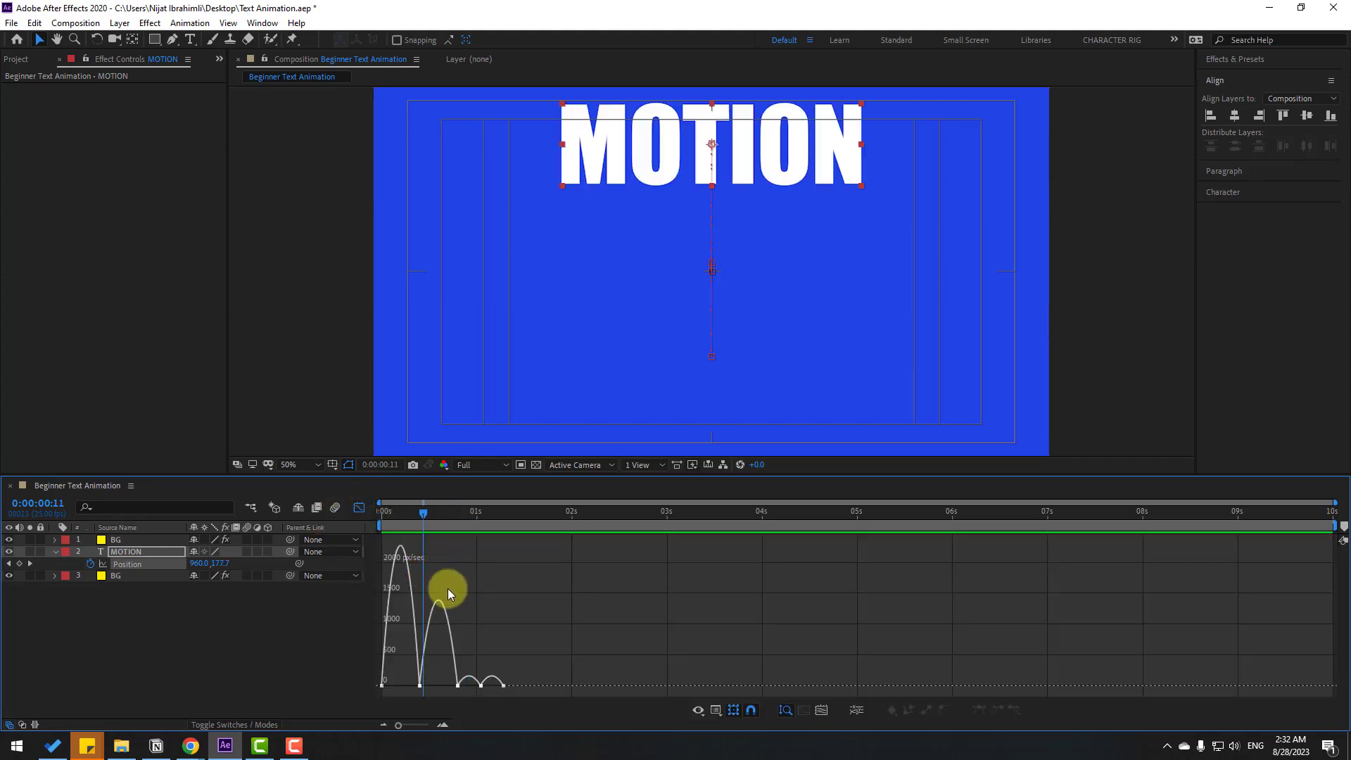
{"action": "left_click", "coordinate": [717, 712]}
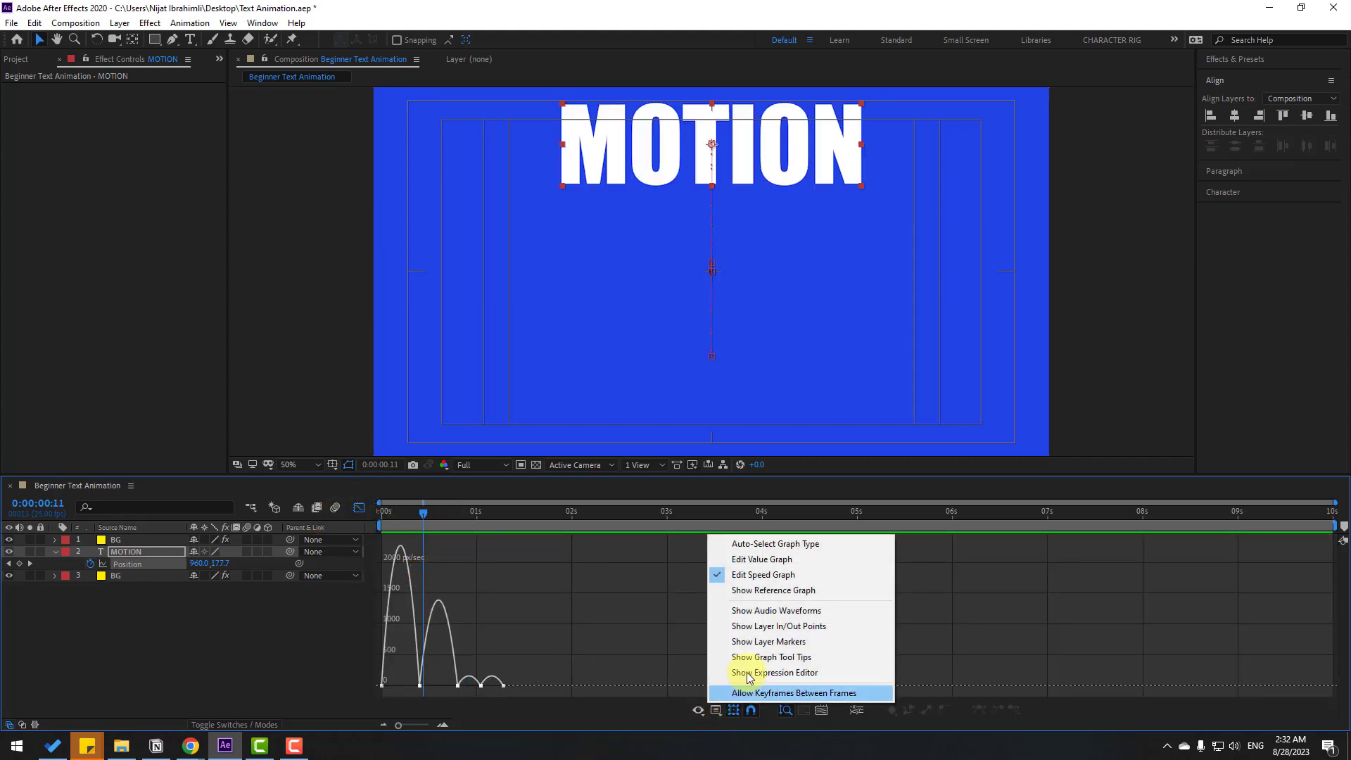
{"action": "left_click", "coordinate": [773, 575]}
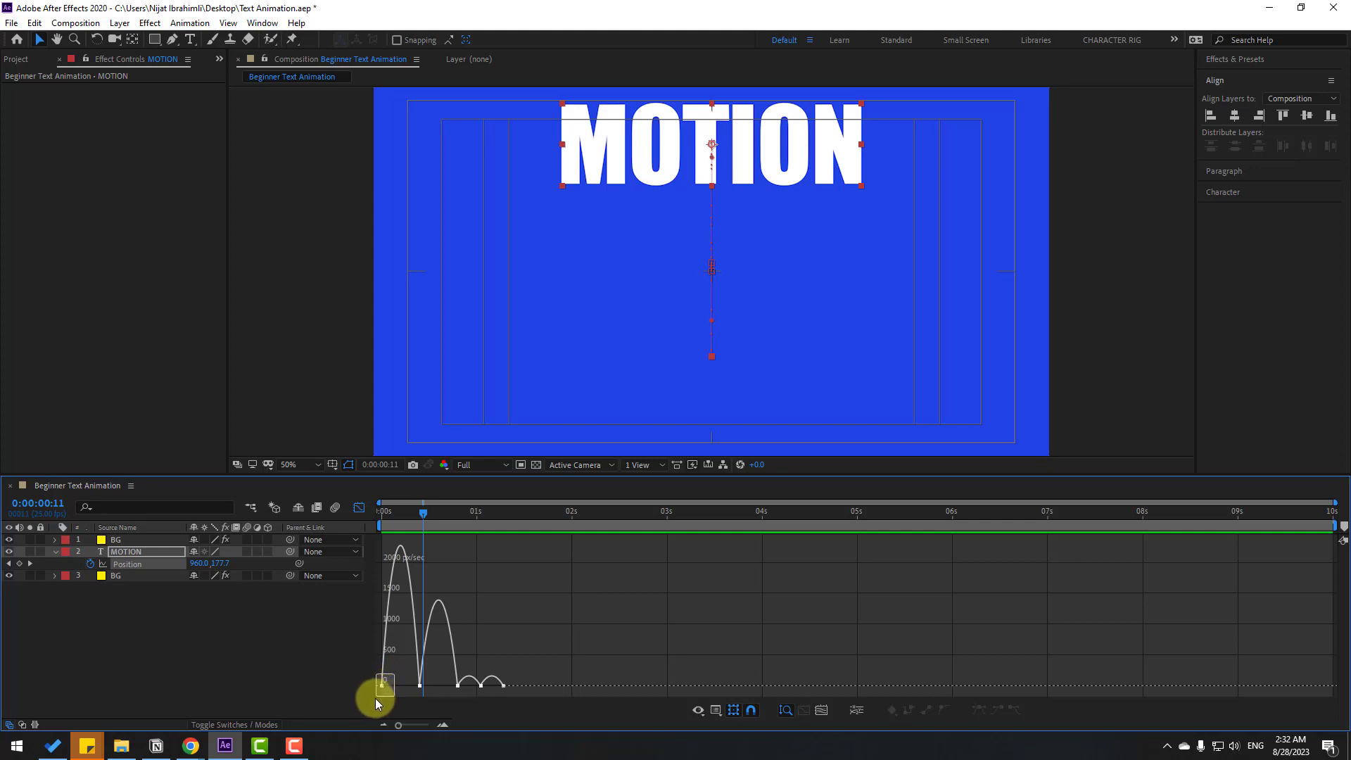
{"action": "left_click_drag", "start_coordinate": [386, 683], "coordinate": [398, 688]}
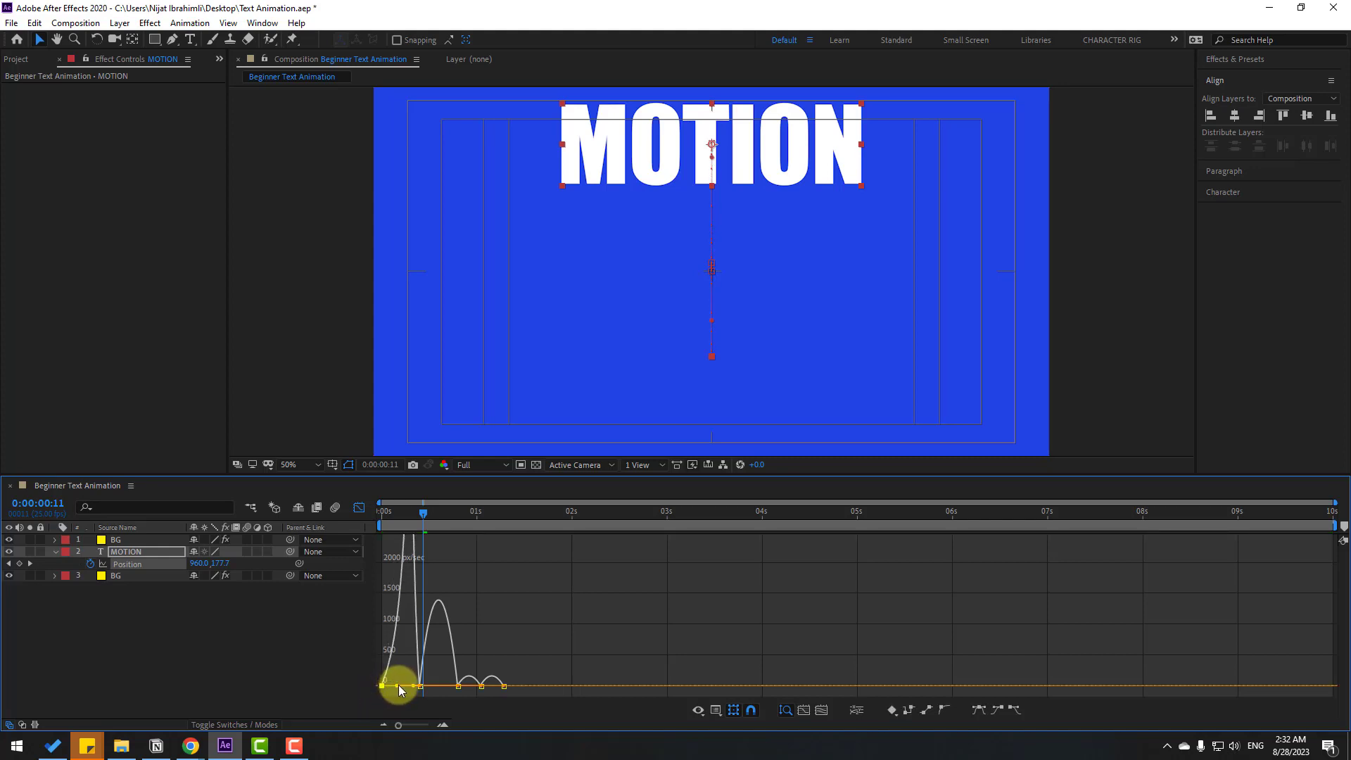
{"action": "left_click", "coordinate": [421, 687]}
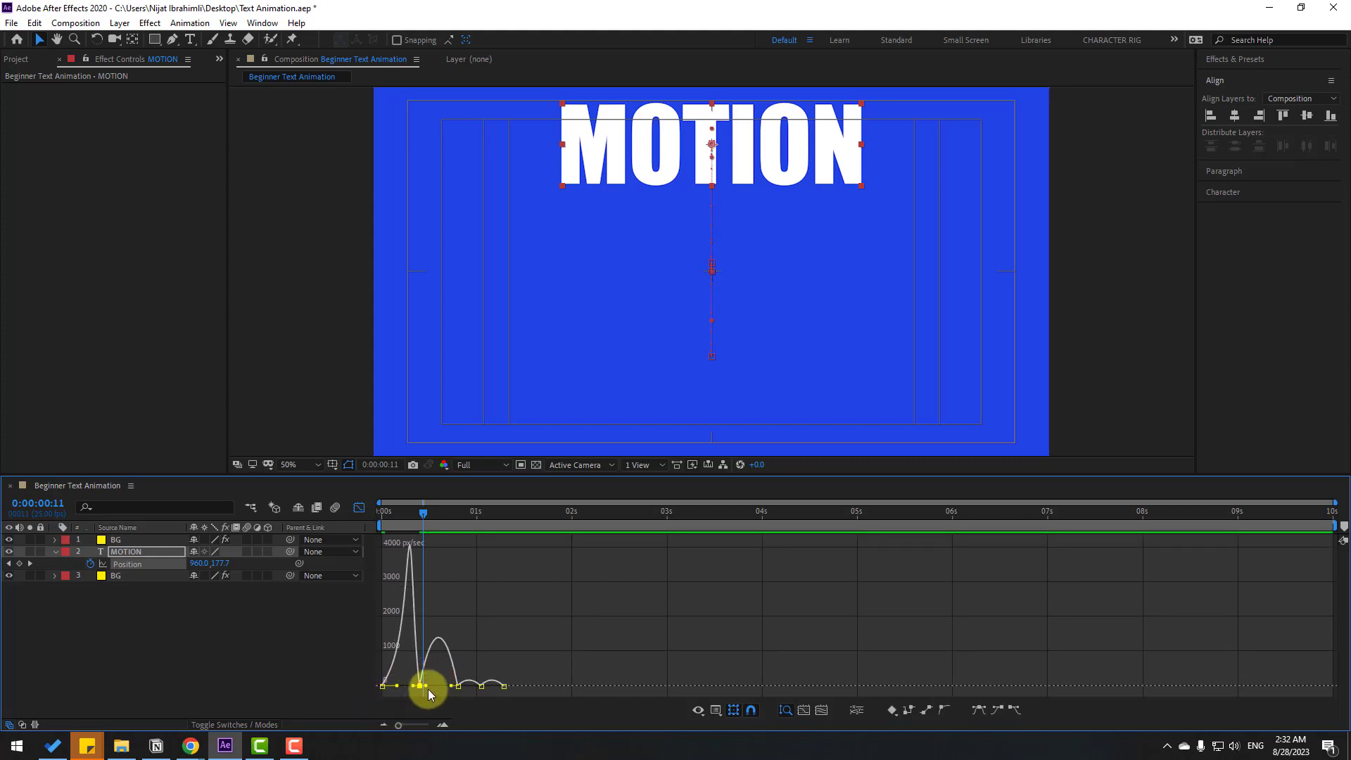
{"action": "left_click_drag", "start_coordinate": [425, 685], "coordinate": [394, 686]}
{"action": "key", "text": "space"}
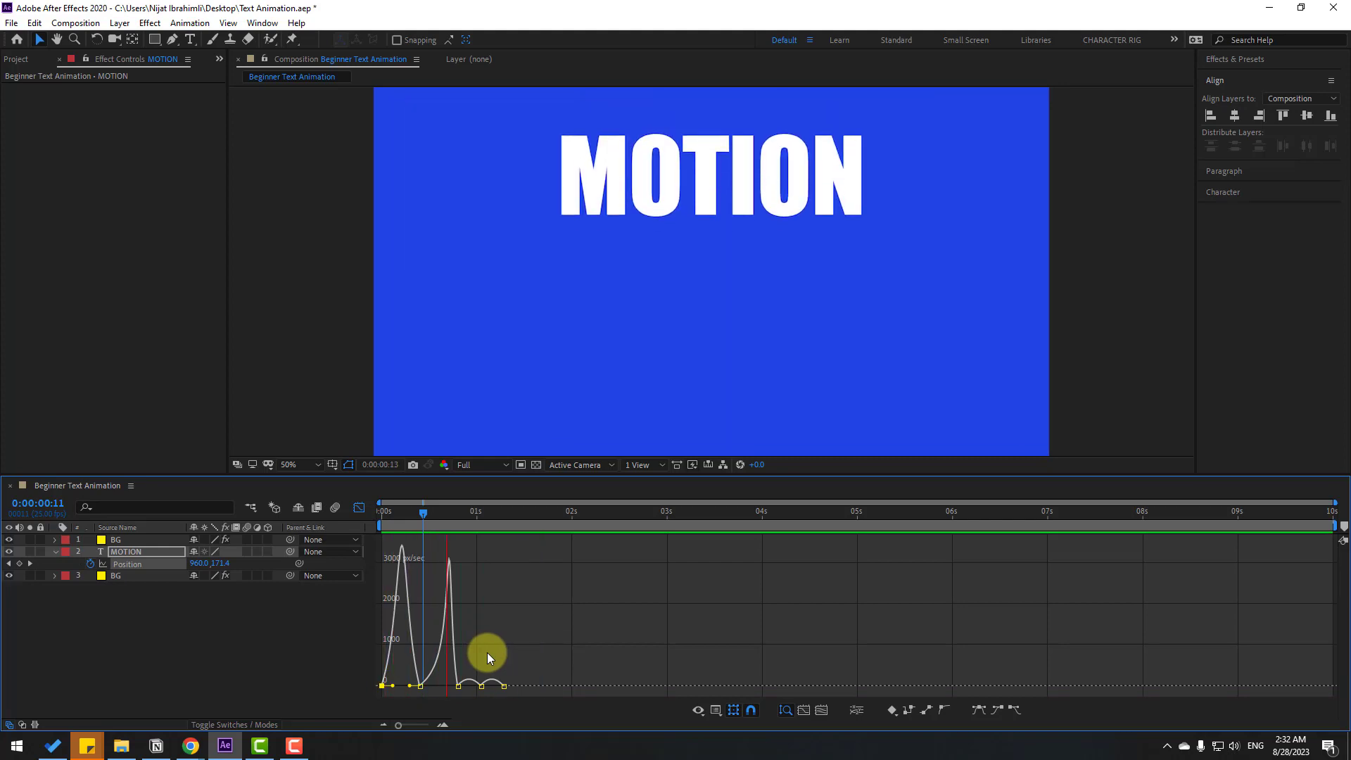
{"action": "key", "text": "space"}
Slide the last three MOTION Position keyframes slightly earlier and preview the tighter bounce
{"action": "left_click", "coordinate": [359, 507]}
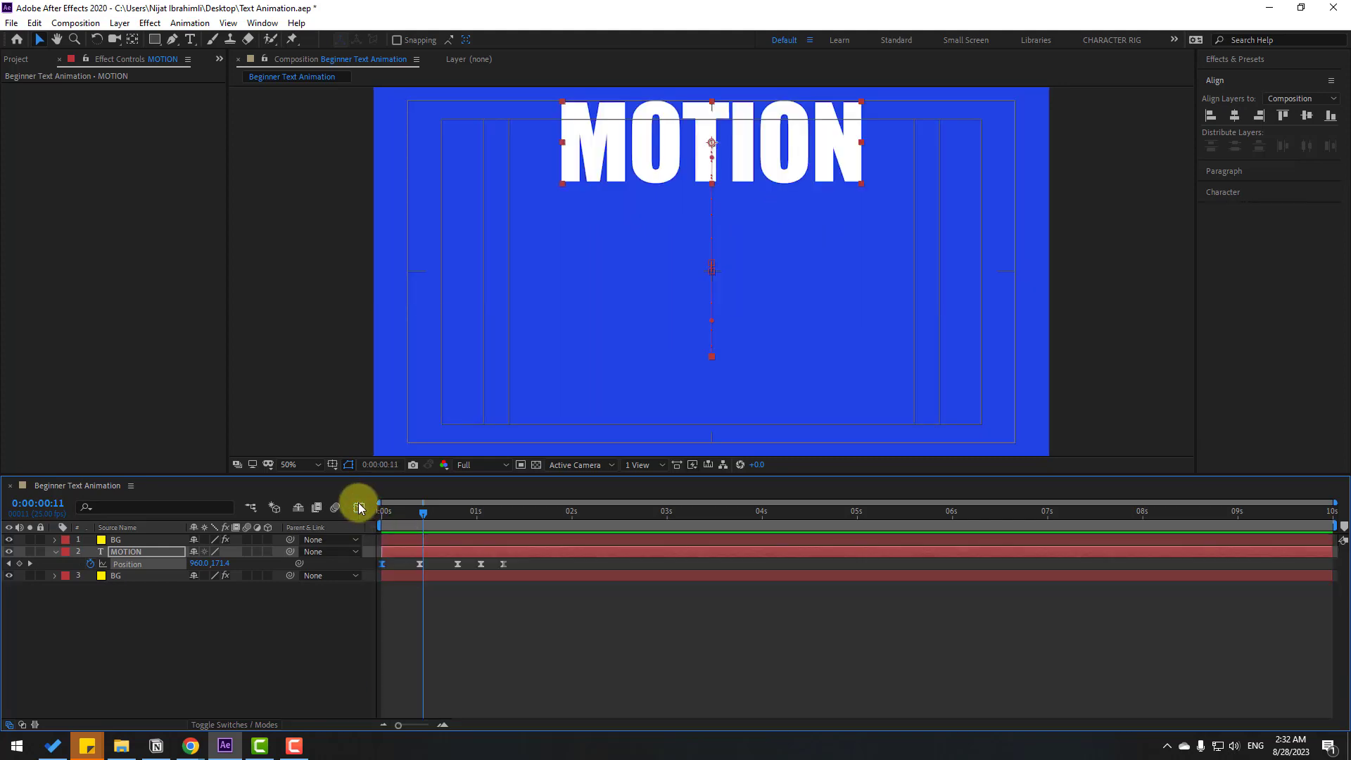
{"action": "left_click_drag", "start_coordinate": [517, 567], "coordinate": [452, 577]}
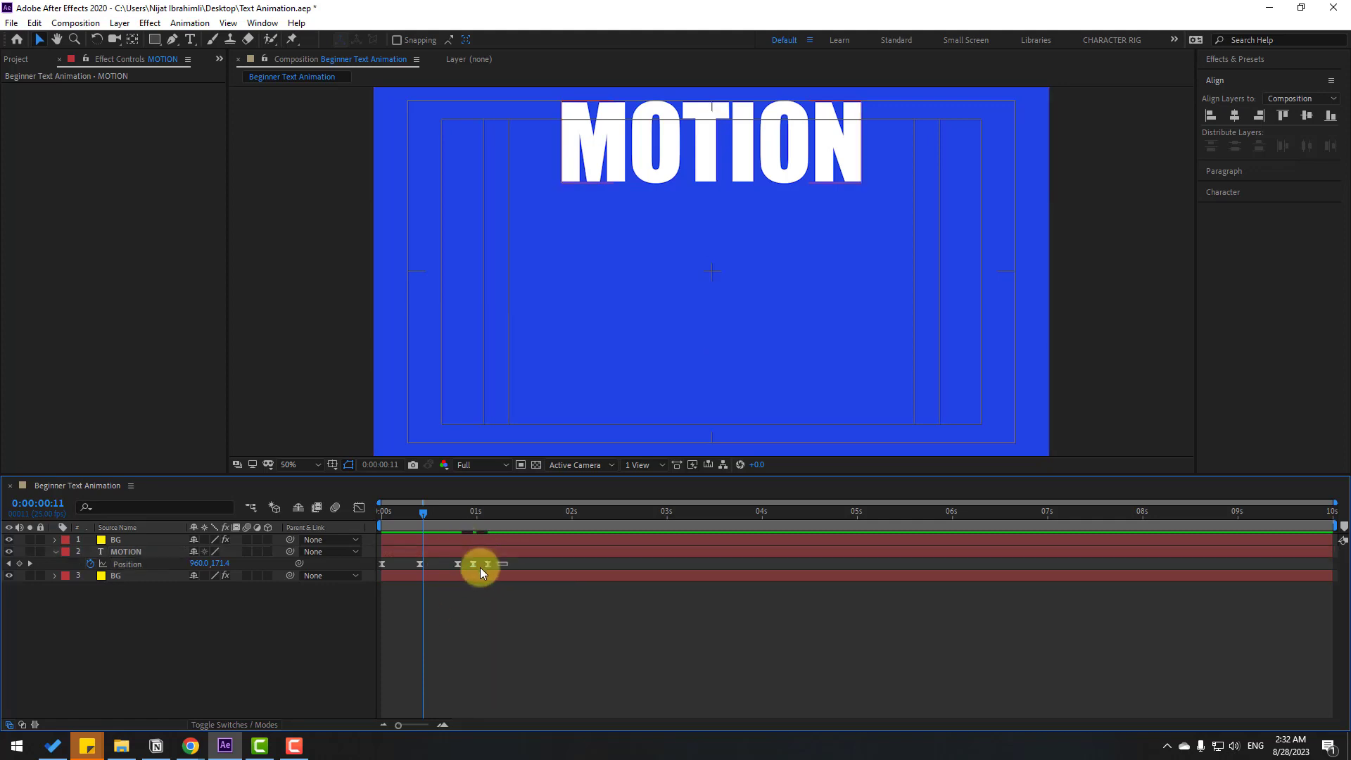
{"action": "left_click_drag", "start_coordinate": [458, 563], "coordinate": [447, 564]}
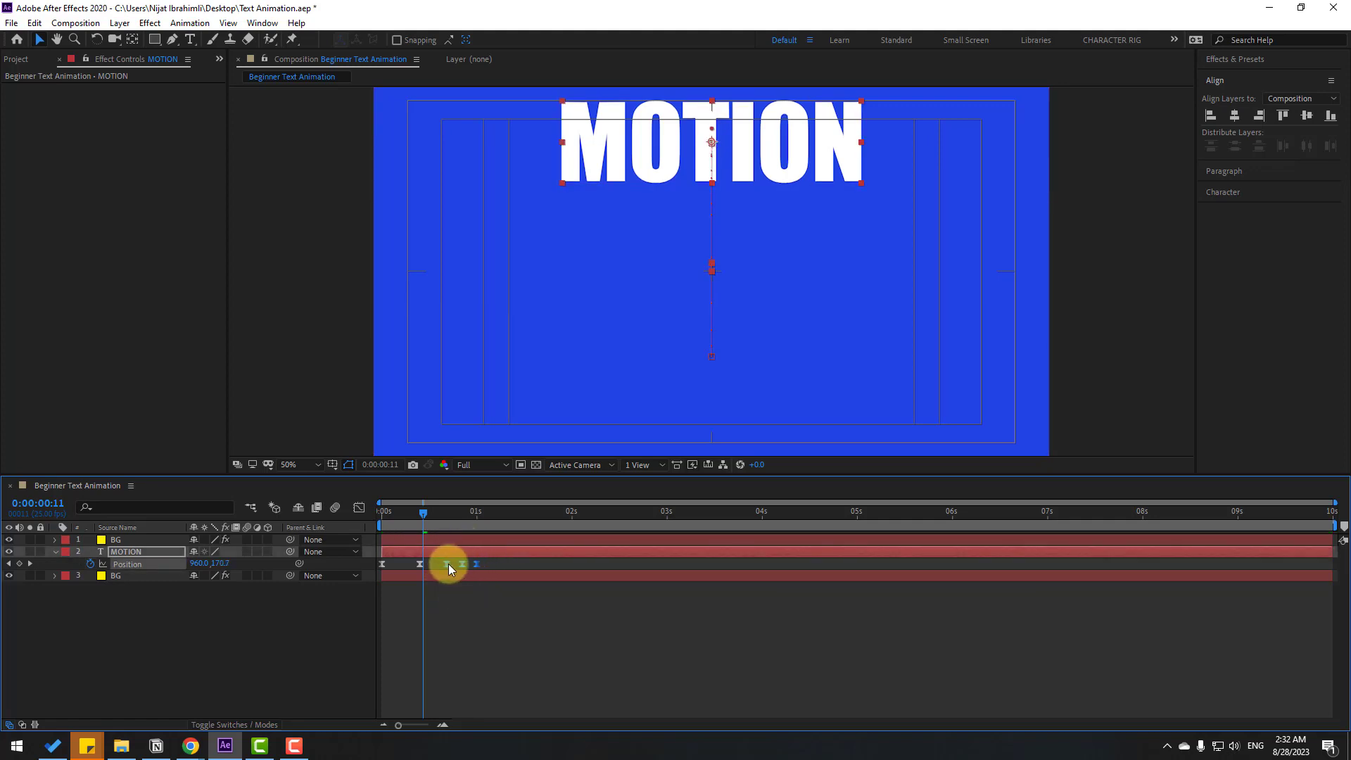
{"action": "key", "text": "space"}
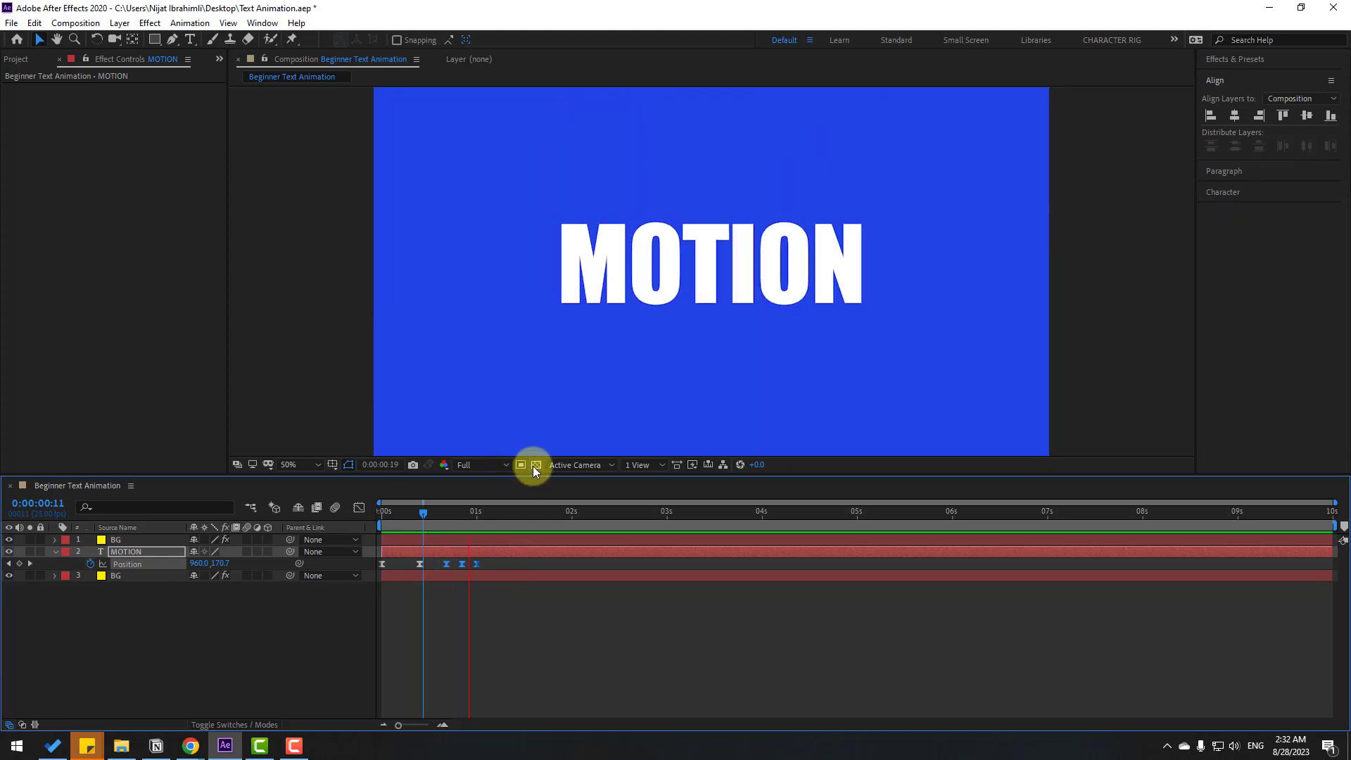
{"action": "left_click", "coordinate": [364, 512]}
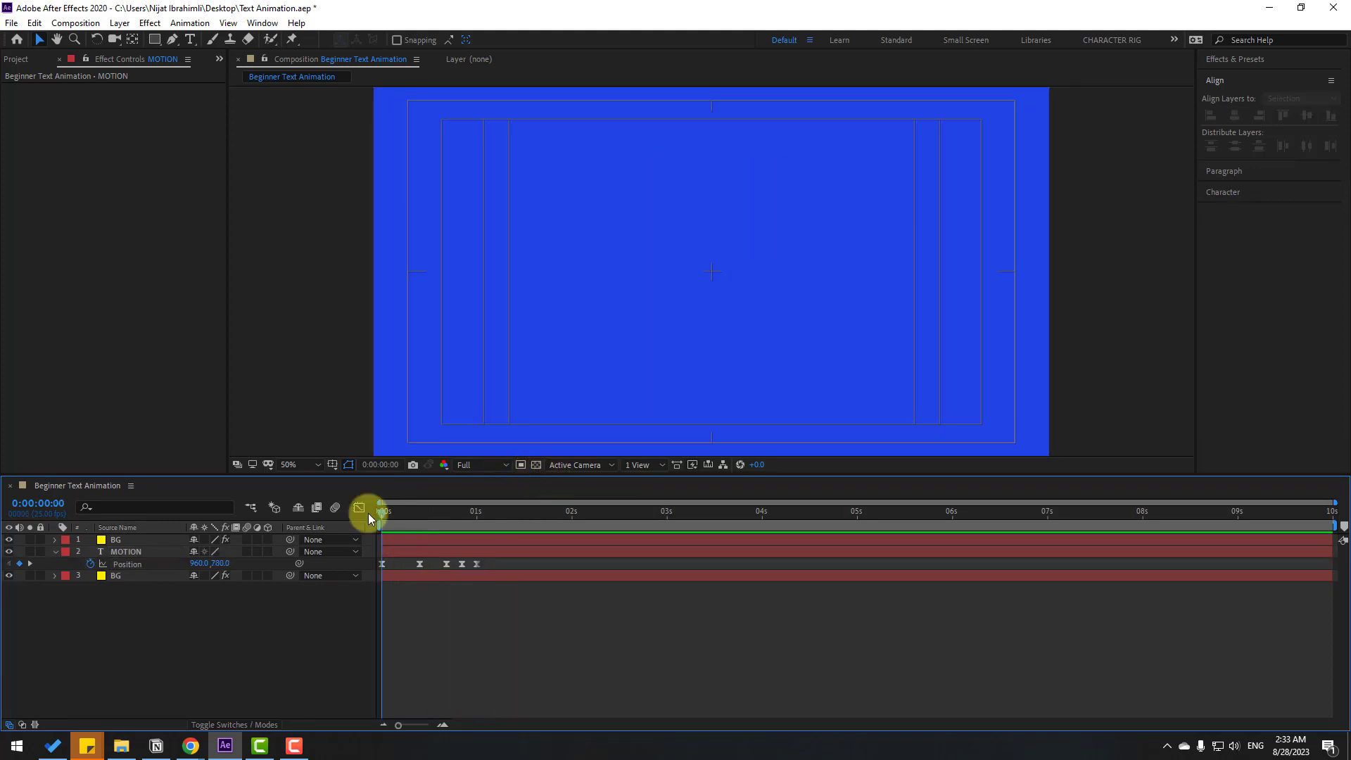
{"action": "left_click", "coordinate": [519, 513]}
{"action": "left_click", "coordinate": [537, 513]}
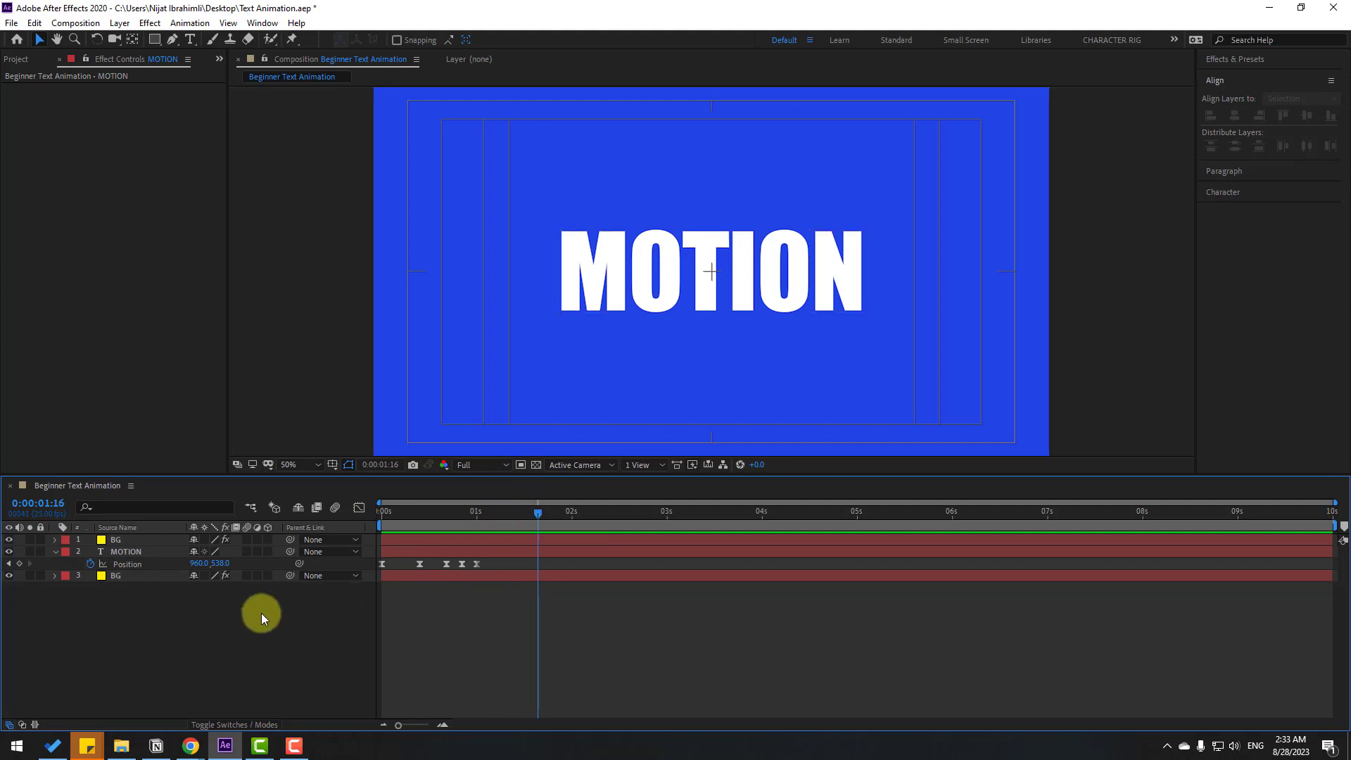
Draw a vertical line with the Pen tool to the left of the MOTION text
{"action": "left_click", "coordinate": [171, 39]}
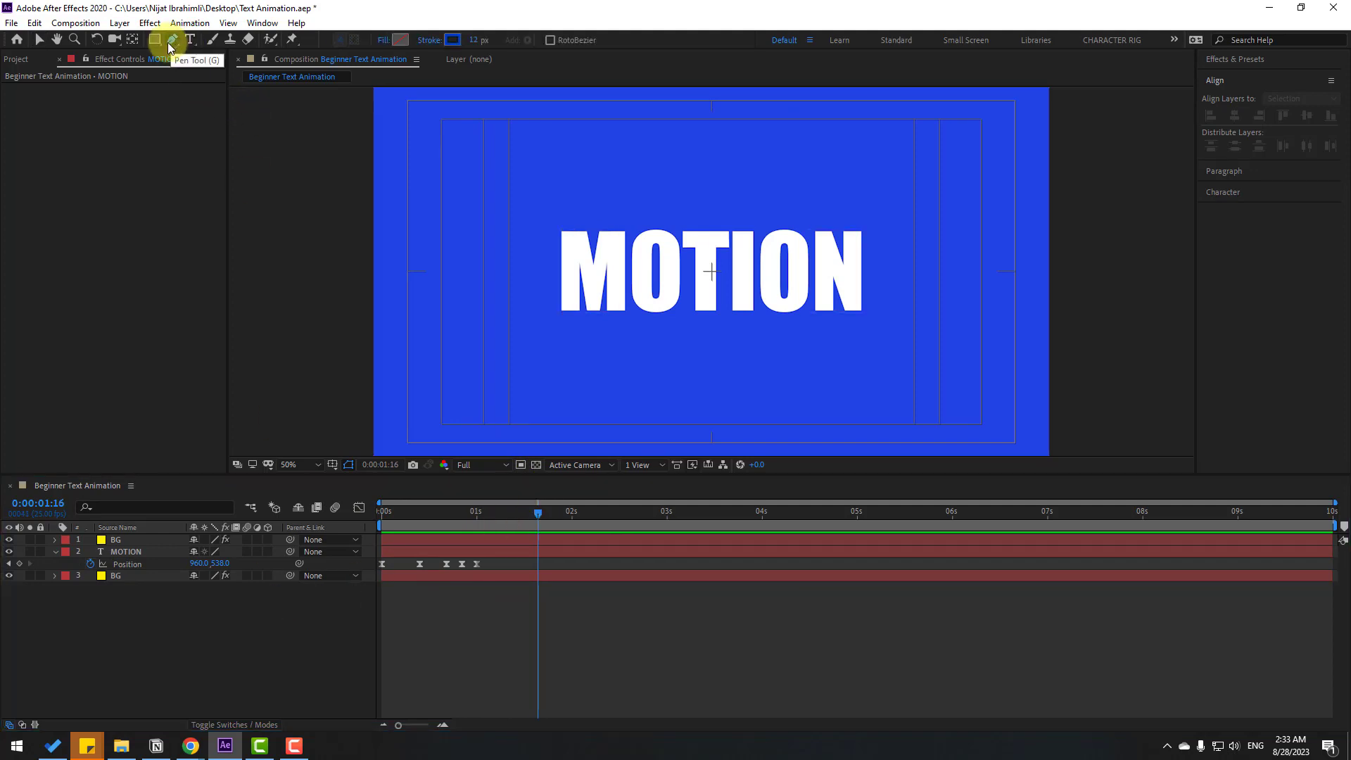
{"action": "left_click", "coordinate": [527, 311]}
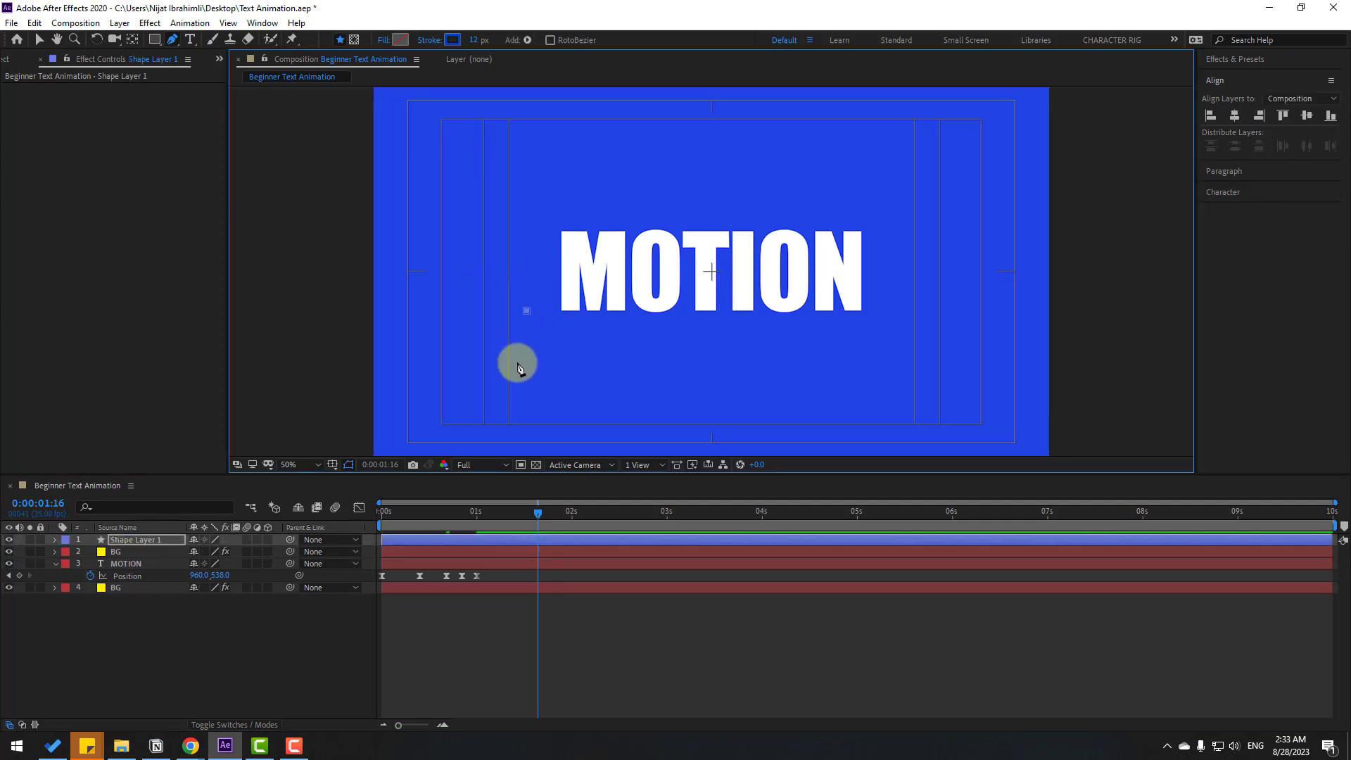
{"action": "left_click", "coordinate": [527, 218]}
{"action": "left_click", "coordinate": [35, 40]}
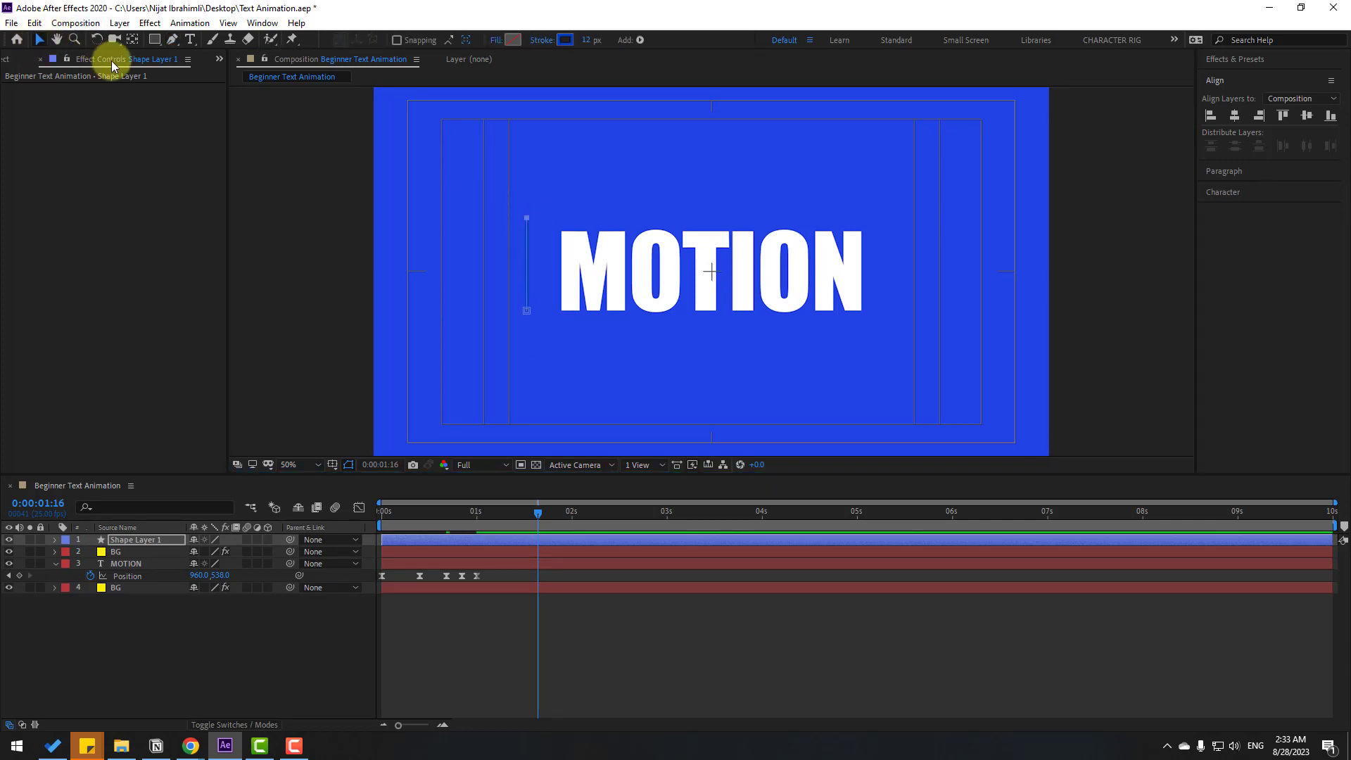
Give the line no fill and a white FFFFFF stroke, thickened to 12 px
{"action": "left_click", "coordinate": [508, 41]}
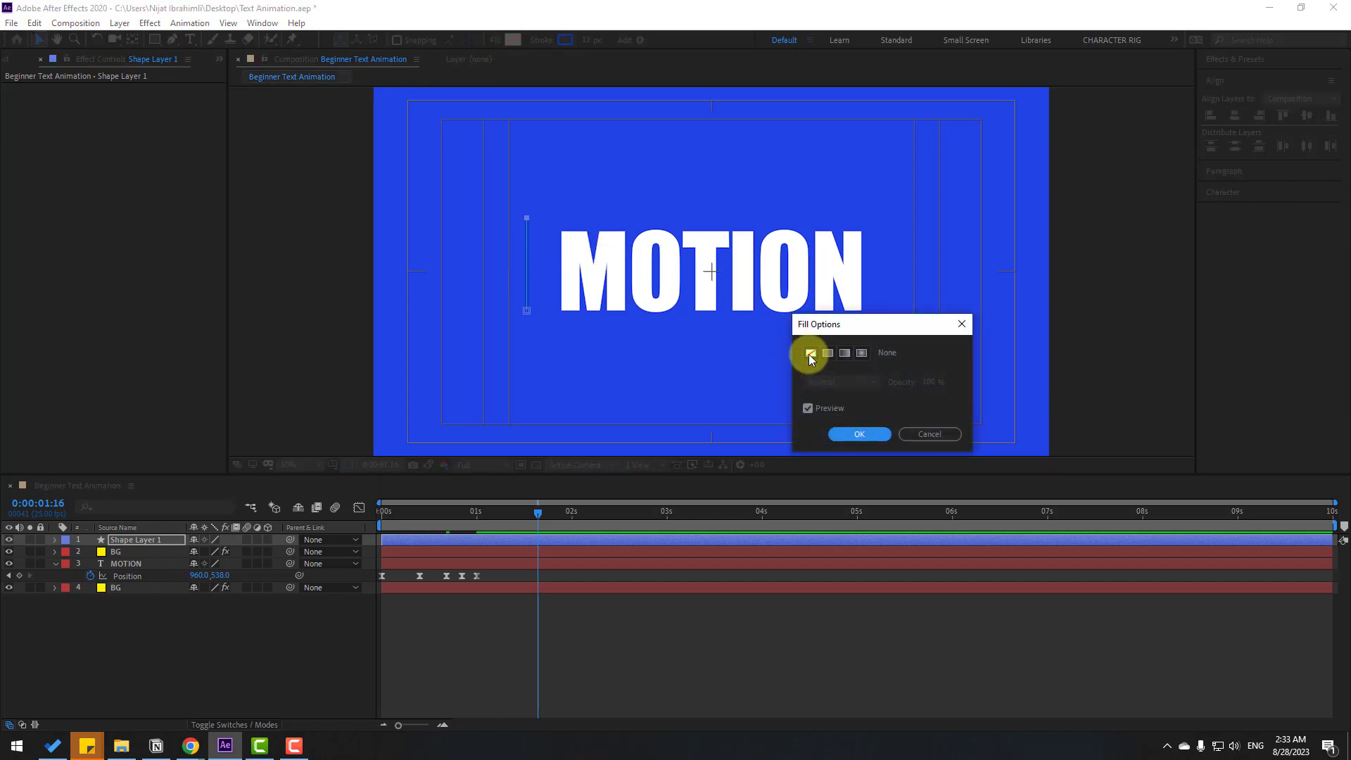
{"action": "left_click", "coordinate": [849, 434]}
{"action": "left_click", "coordinate": [565, 40]}
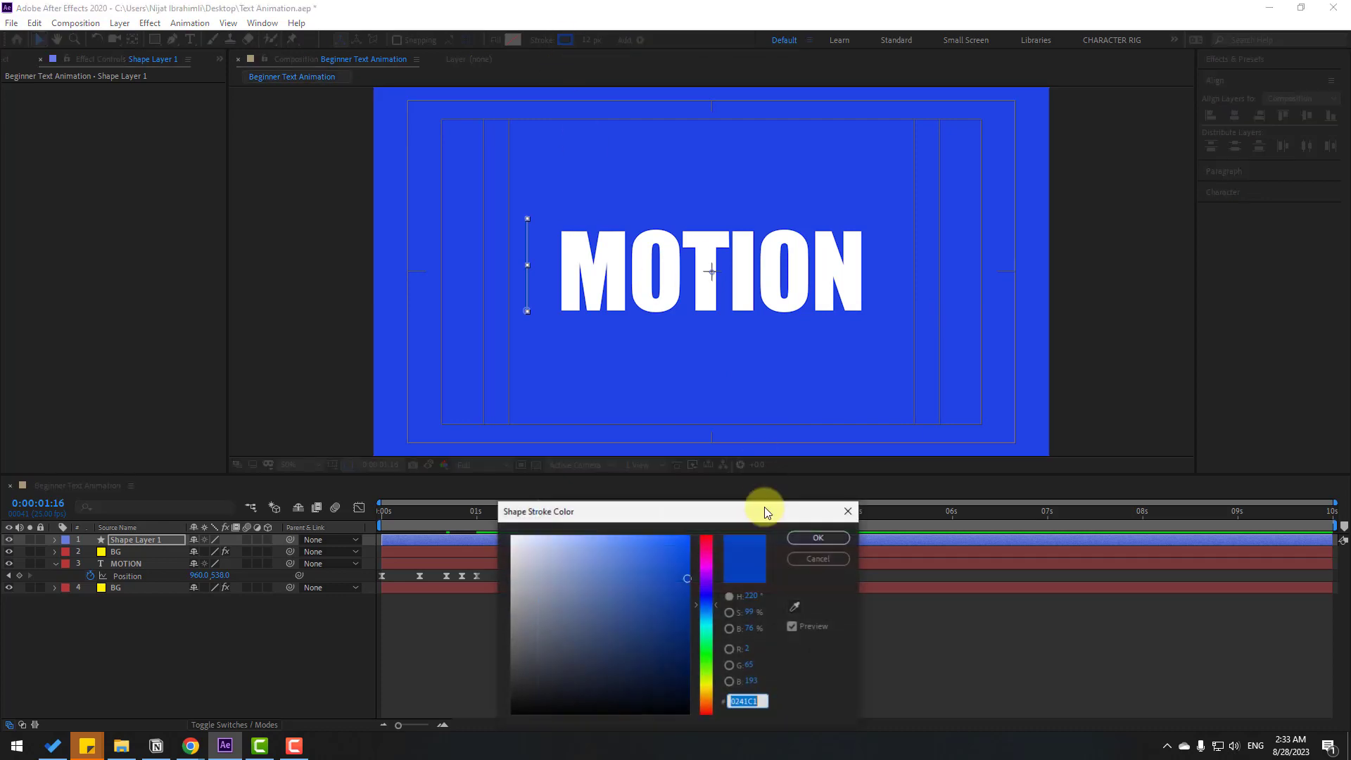
{"action": "left_click_drag", "start_coordinate": [579, 535], "coordinate": [504, 537]}
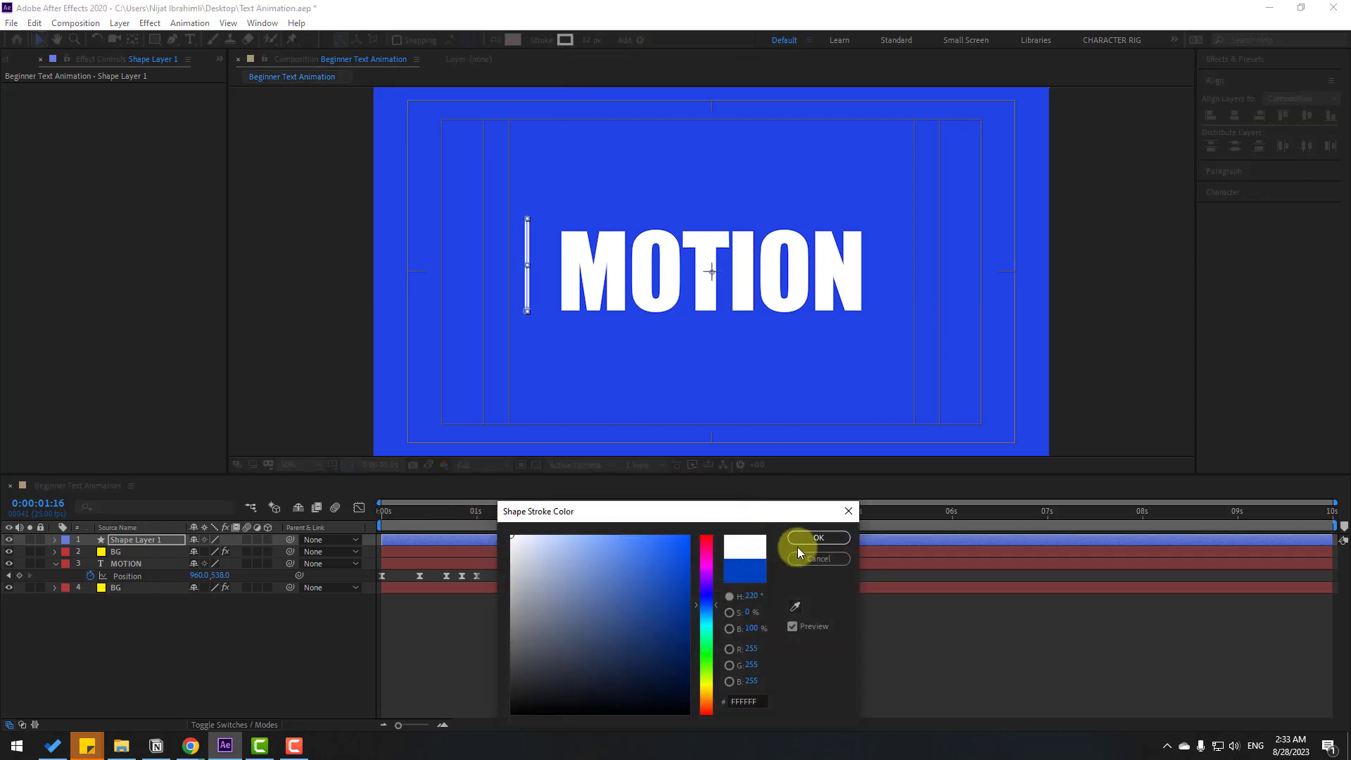
{"action": "left_click", "coordinate": [817, 538]}
{"action": "left_click_drag", "start_coordinate": [590, 40], "coordinate": [597, 40]}
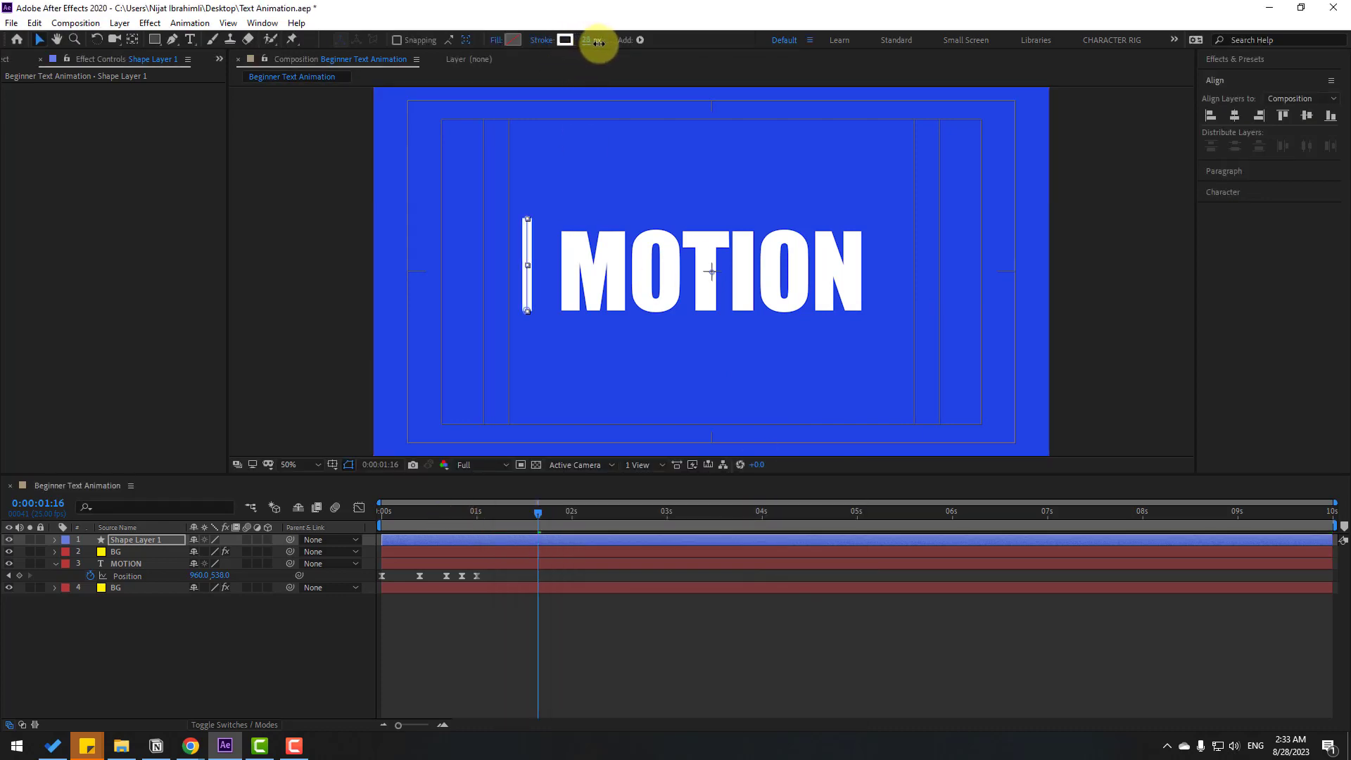
Set Shape Layer 1's Stroke 1 Line Cap to Round Cap
{"action": "left_click", "coordinate": [228, 639]}
{"action": "key", "text": "period"}
{"action": "key", "text": "period"}
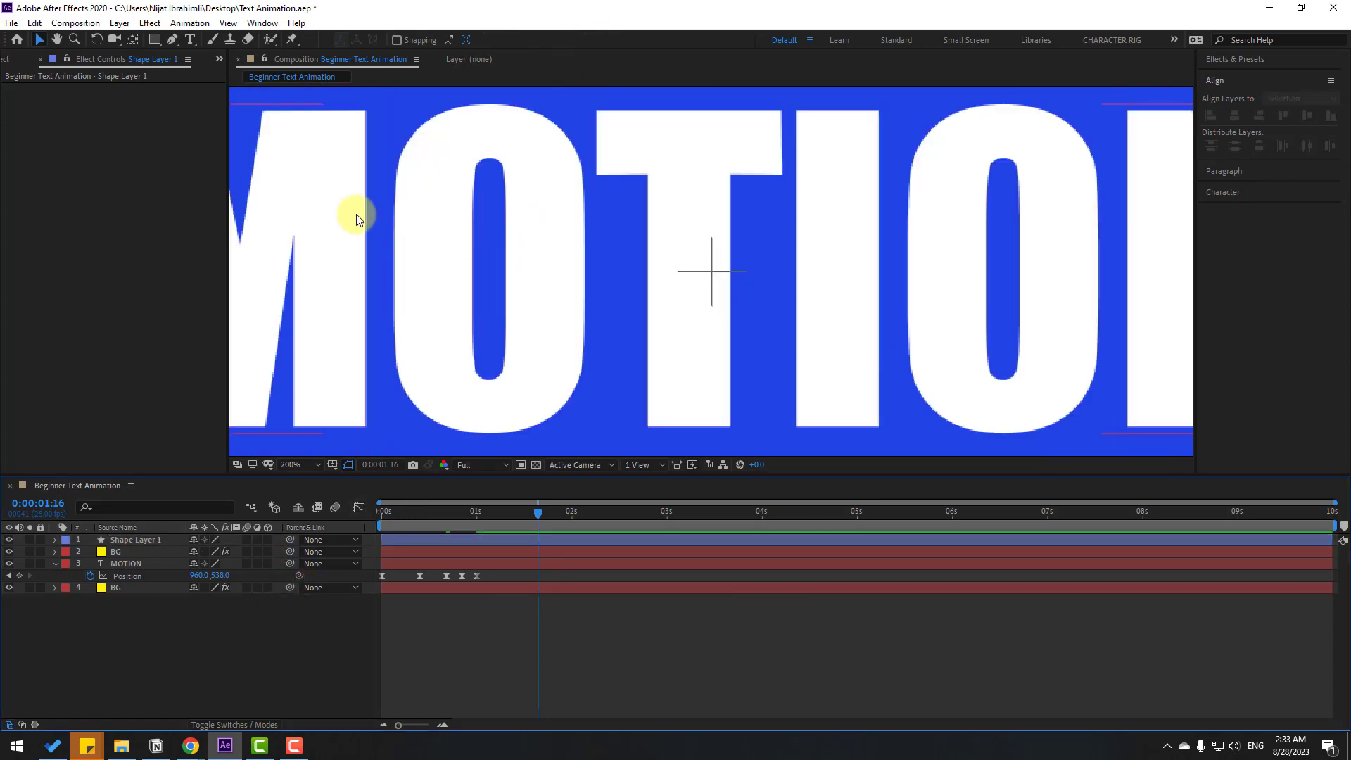
{"action": "scroll", "coordinate": [356, 211], "scroll_direction": "down", "scroll_amount": 3}
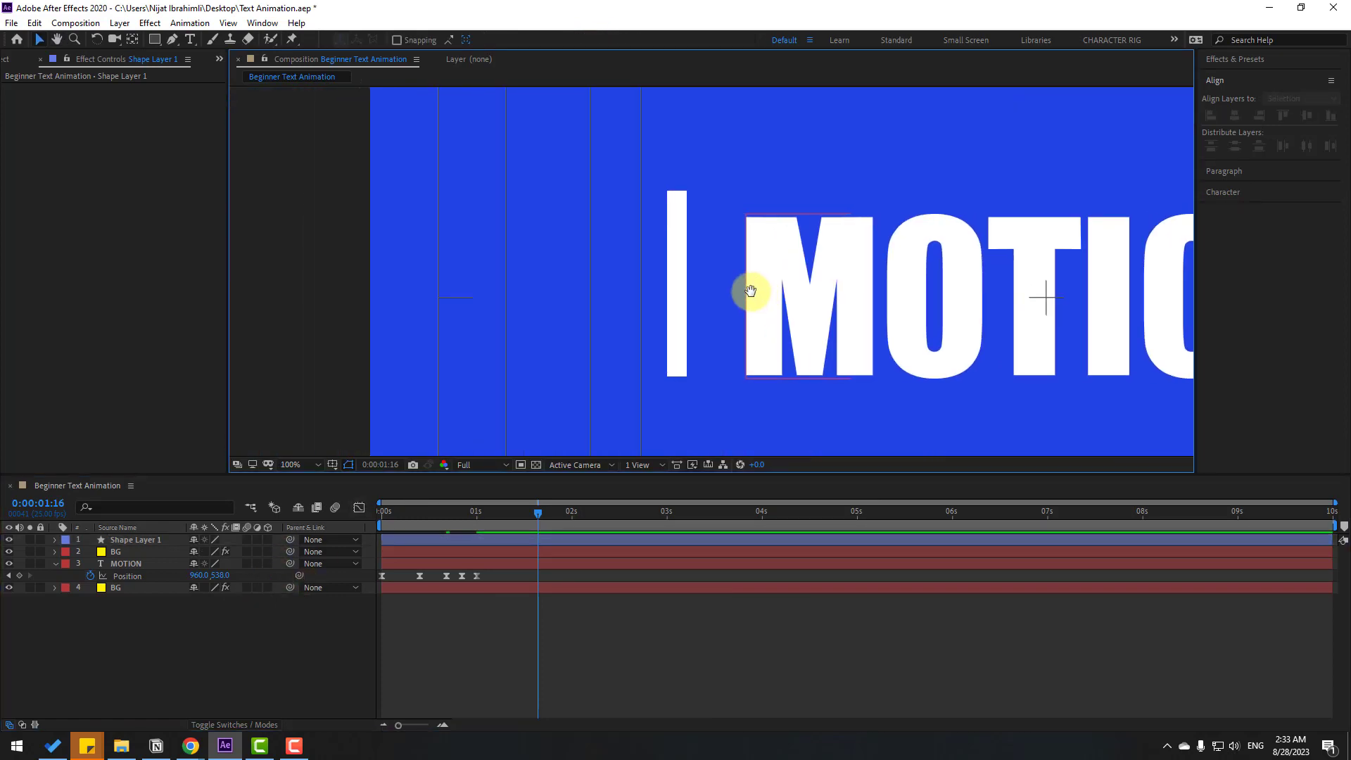
{"action": "scroll", "coordinate": [759, 283], "scroll_direction": "left", "scroll_amount": 2}
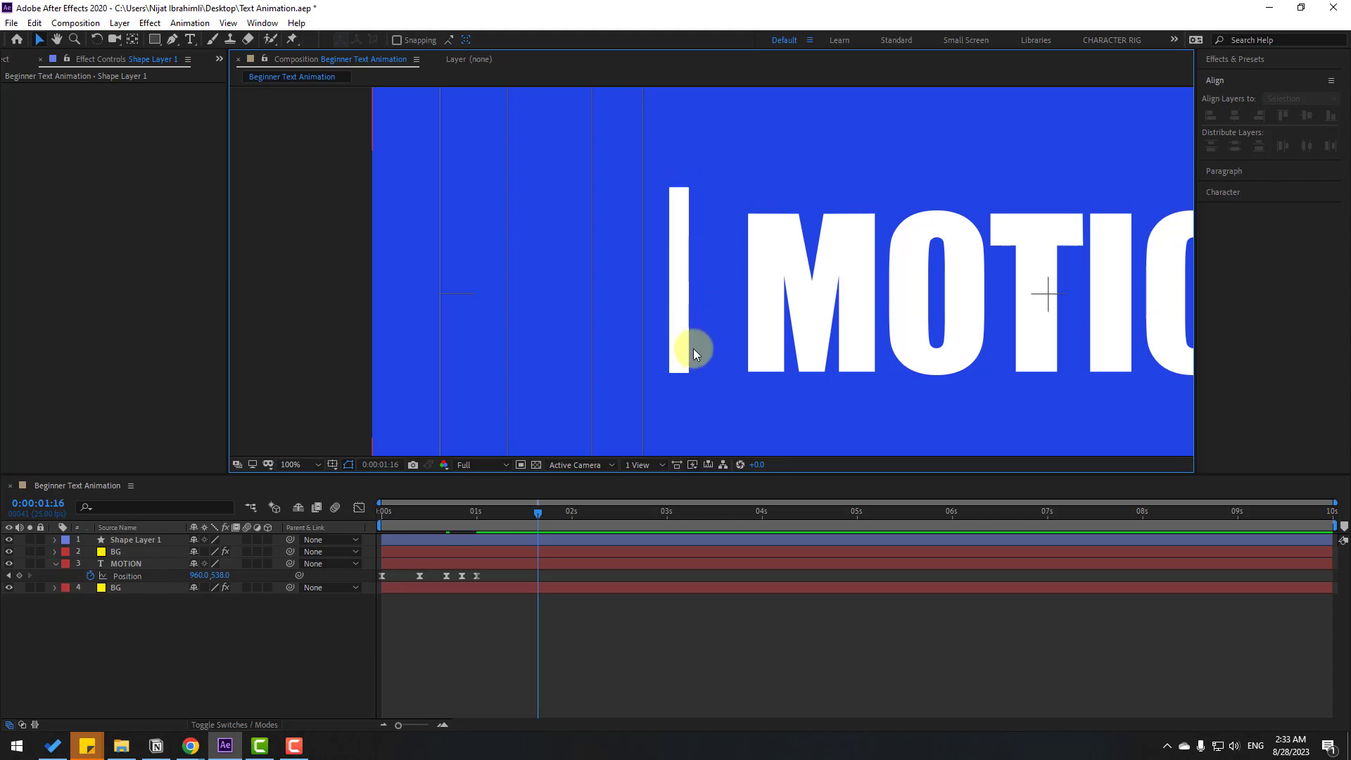
{"action": "left_click", "coordinate": [130, 540]}
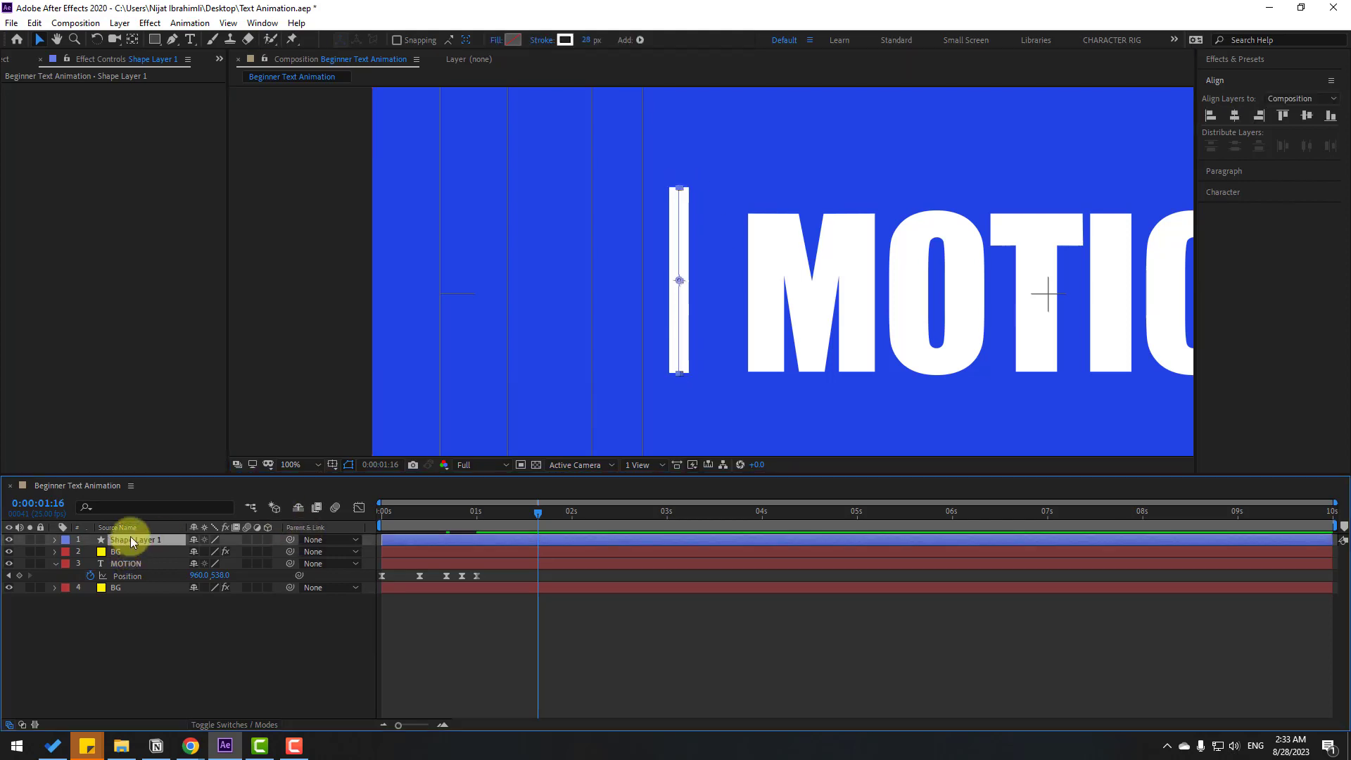
{"action": "left_click", "coordinate": [55, 540]}
{"action": "left_click", "coordinate": [67, 552]}
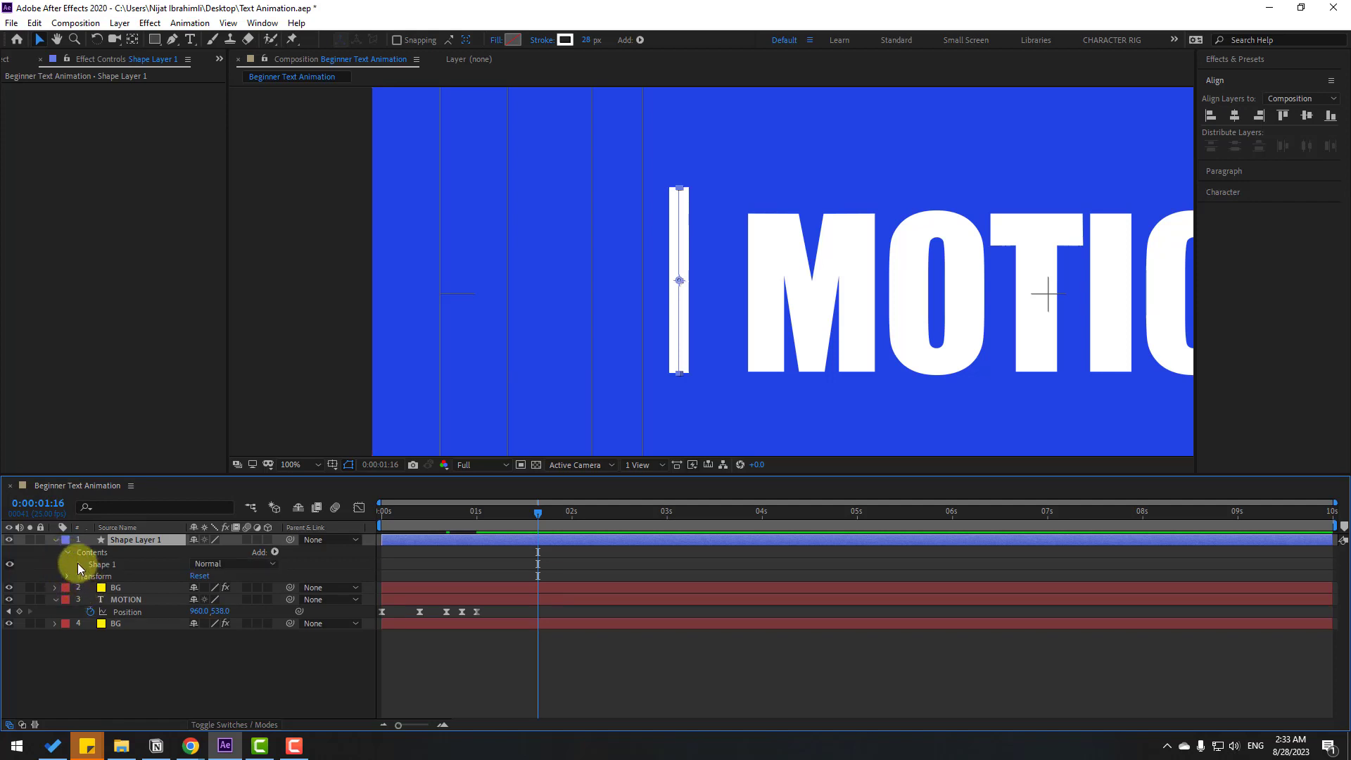
{"action": "left_click", "coordinate": [79, 564]}
{"action": "left_click", "coordinate": [89, 588]}
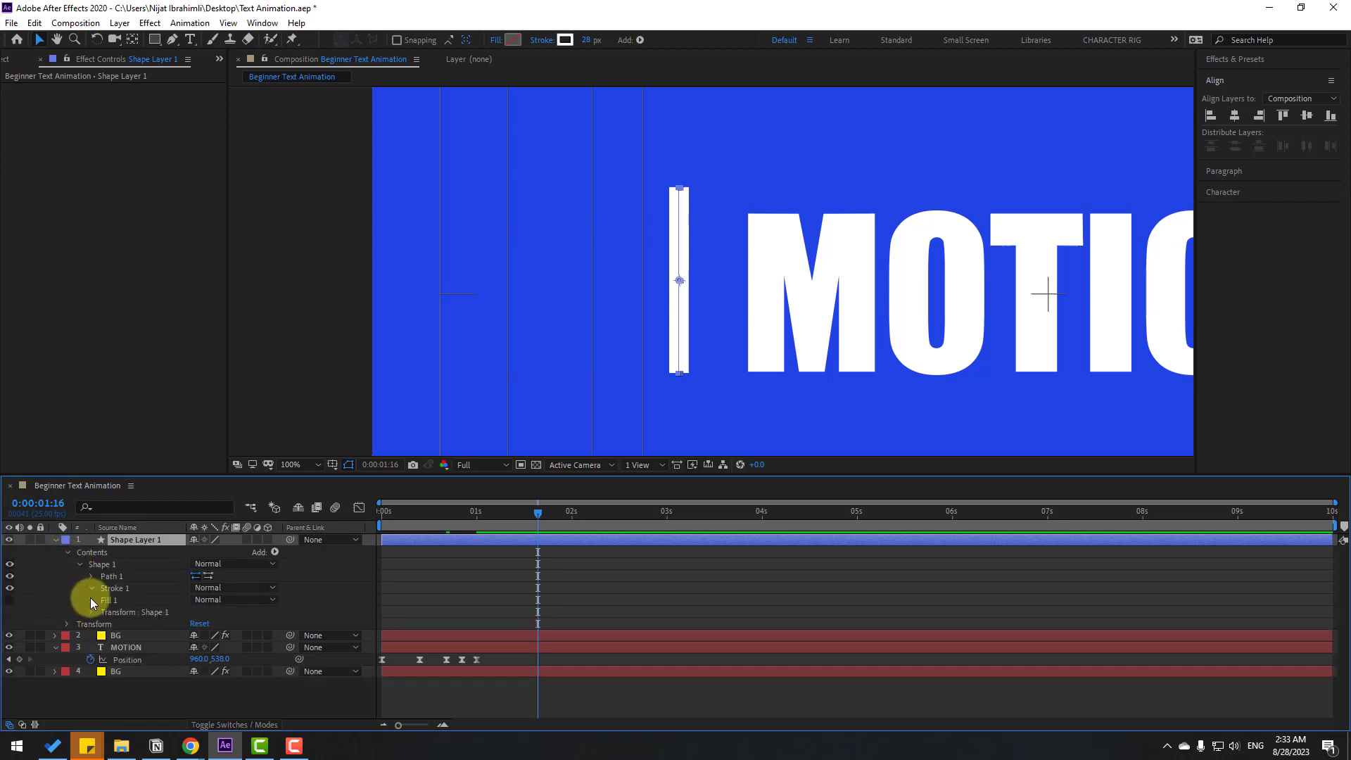
{"action": "left_click", "coordinate": [208, 652]}
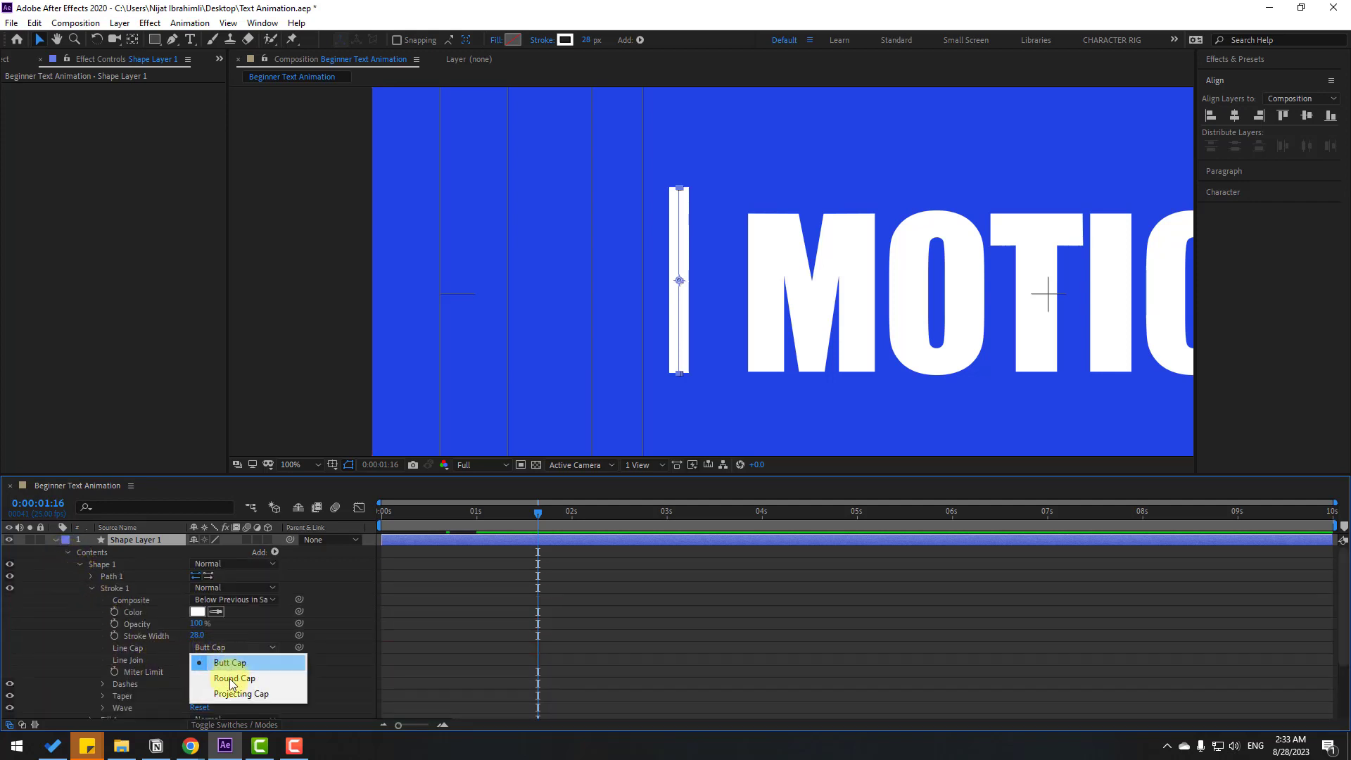
{"action": "left_click", "coordinate": [260, 680]}
{"action": "left_click", "coordinate": [56, 636]}
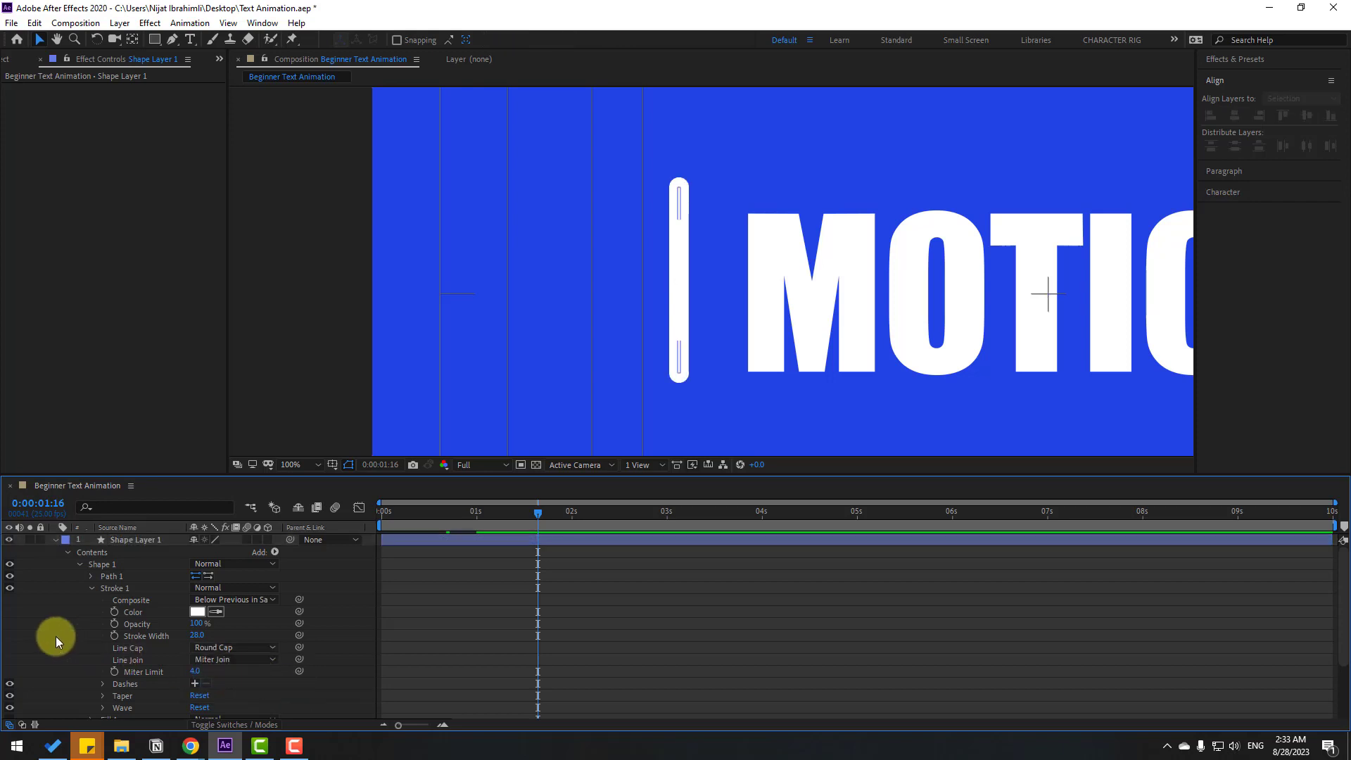
Pull the line's top point down to shorten it and set the stroke width to 37 px
{"action": "left_click", "coordinate": [126, 539]}
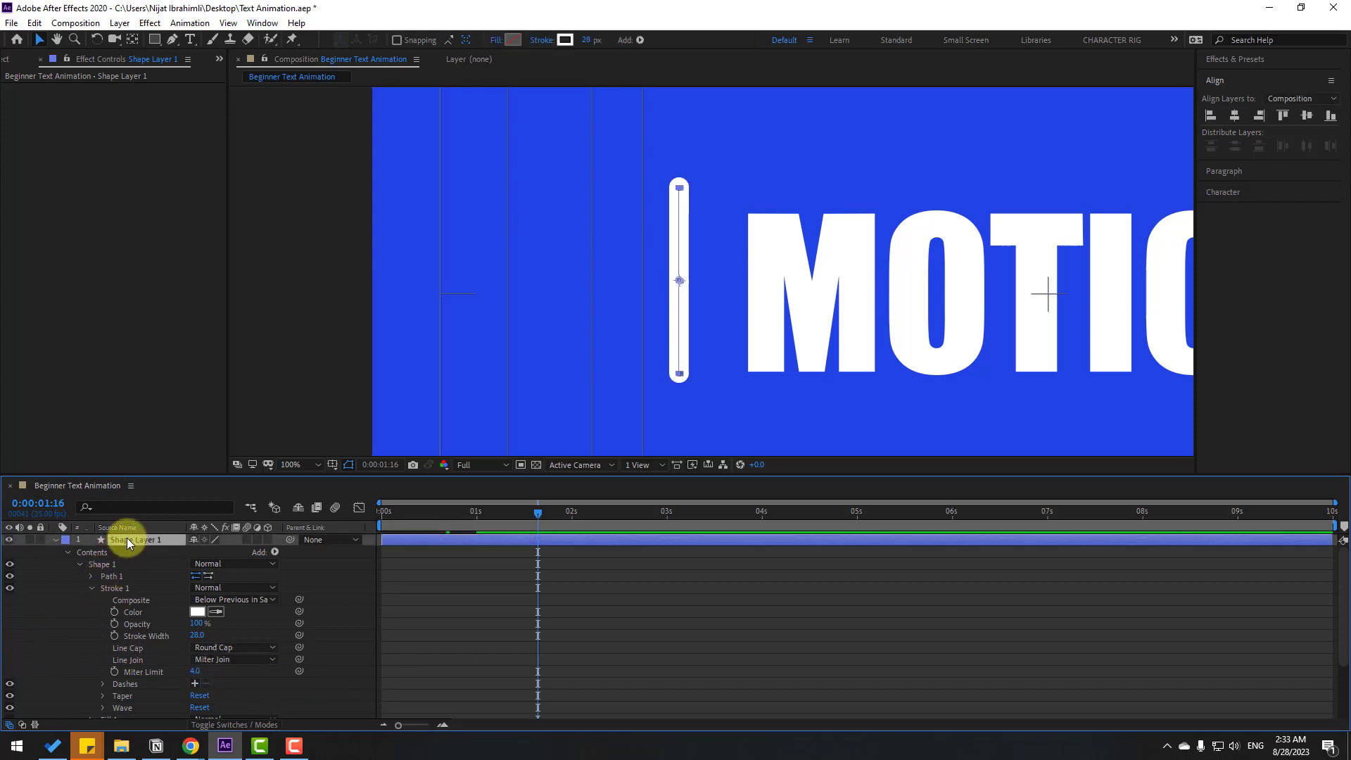
{"action": "left_click", "coordinate": [172, 39]}
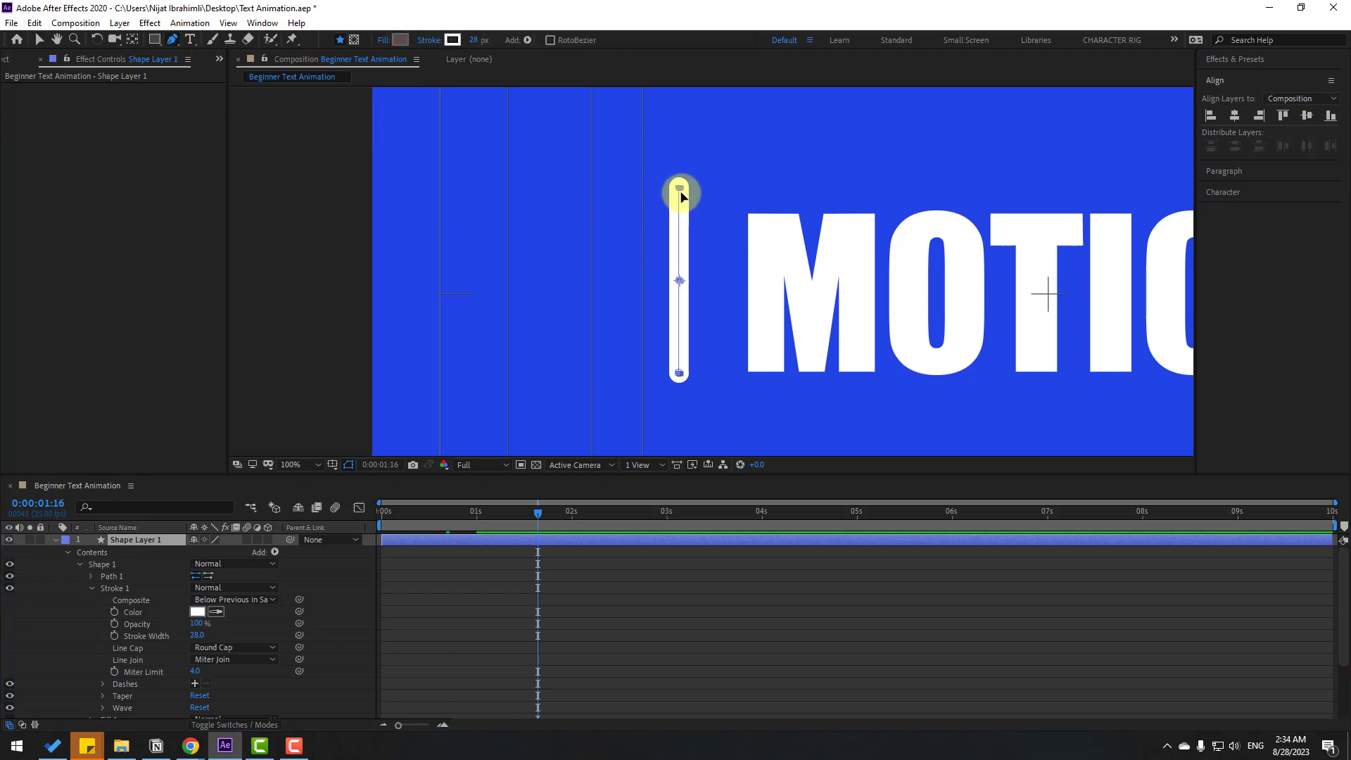
{"action": "left_click_drag", "start_coordinate": [680, 191], "coordinate": [681, 241]}
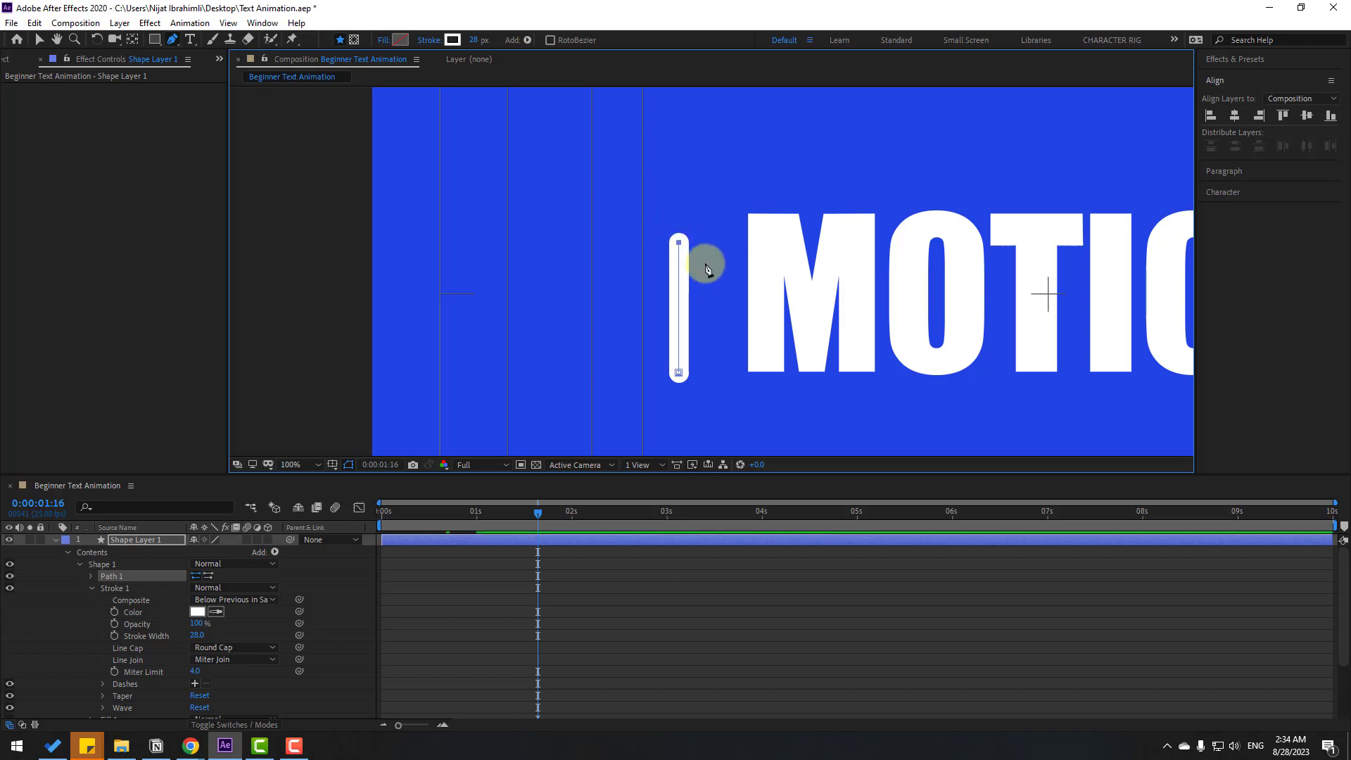
{"action": "left_click", "coordinate": [44, 40]}
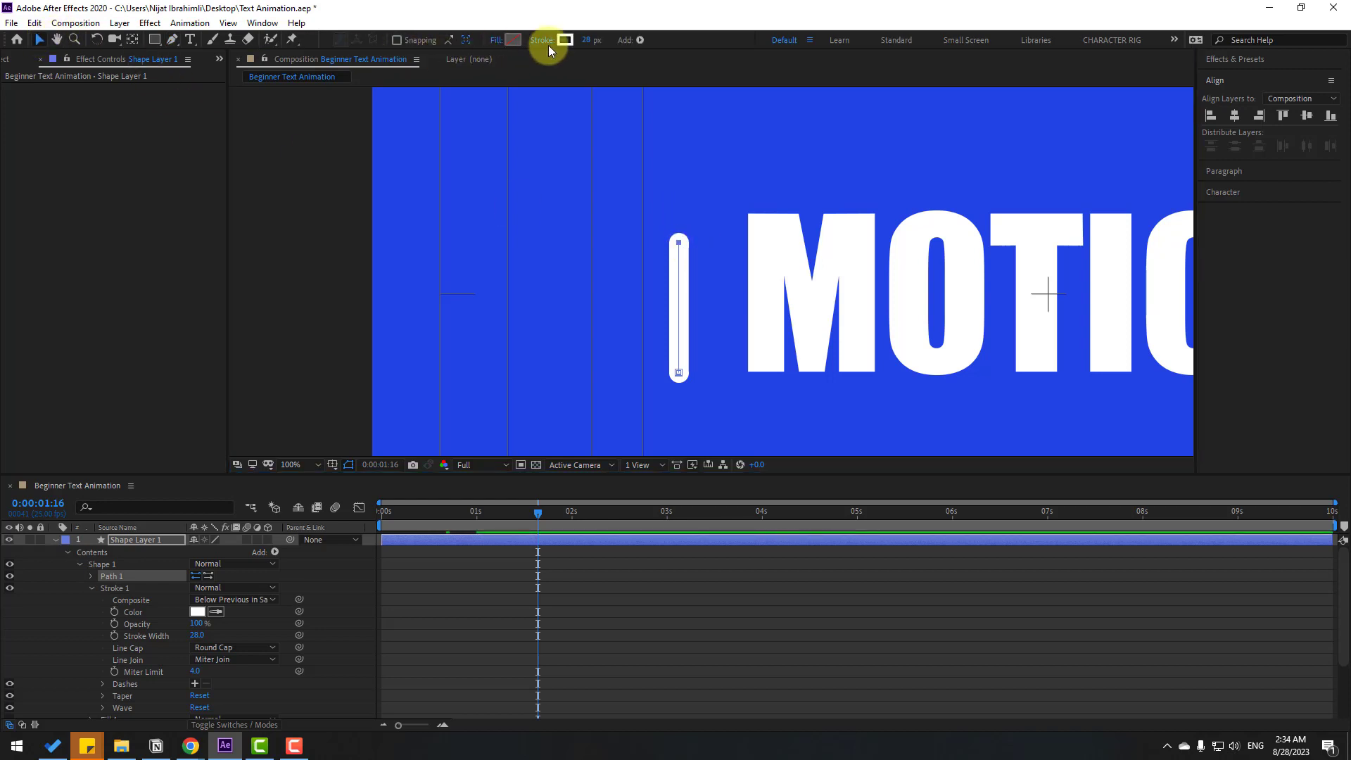
{"action": "left_click_drag", "start_coordinate": [585, 40], "coordinate": [593, 40]}
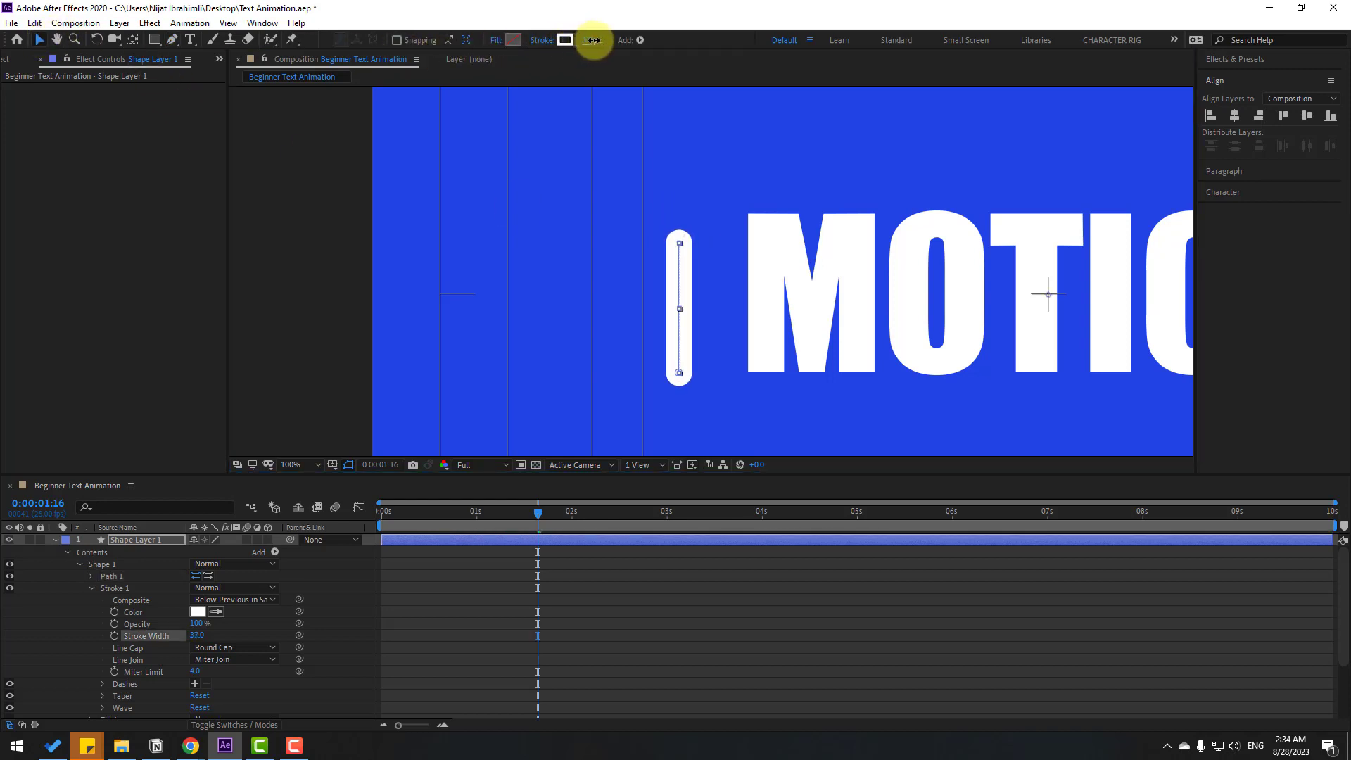
Add Trim Paths to the line shape at the first frame
{"action": "left_click", "coordinate": [55, 539]}
{"action": "left_click", "coordinate": [129, 539]}
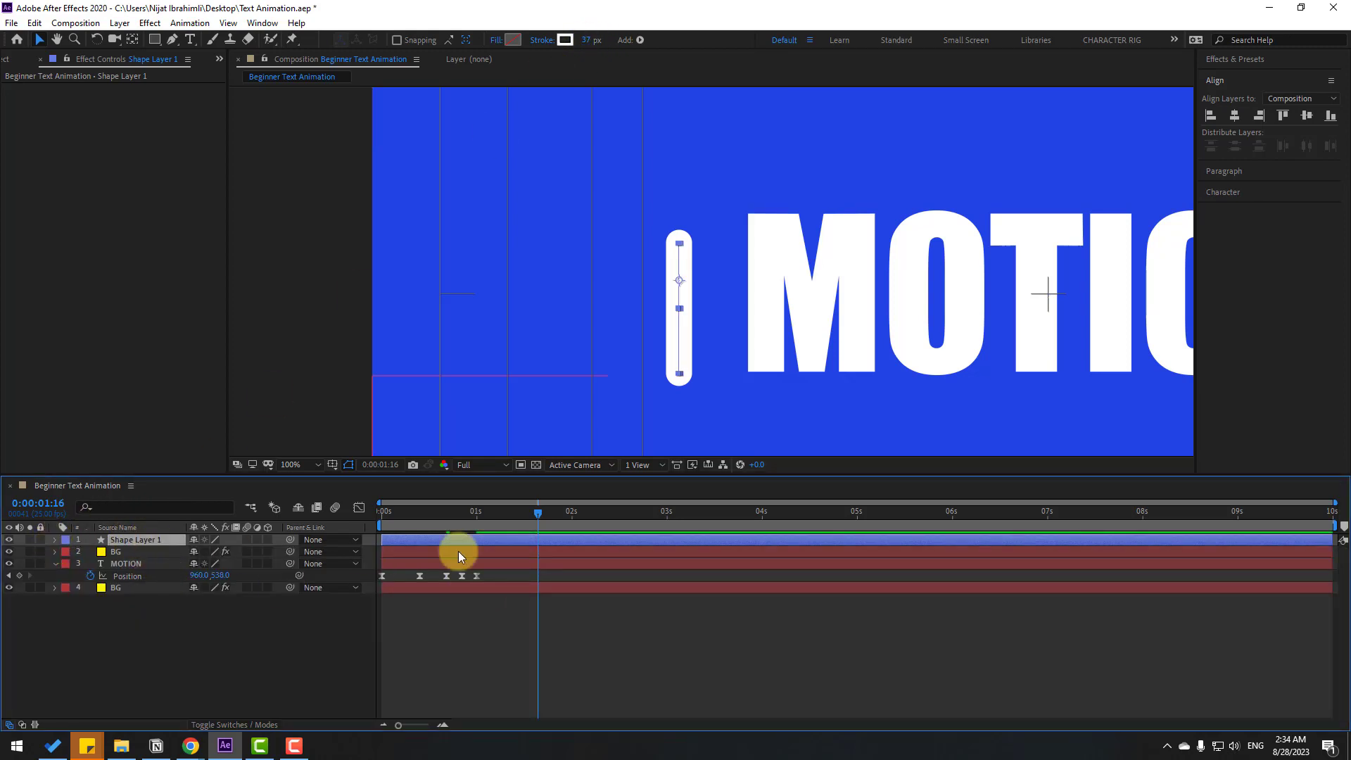
{"action": "left_click_drag", "start_coordinate": [534, 518], "coordinate": [364, 519]}
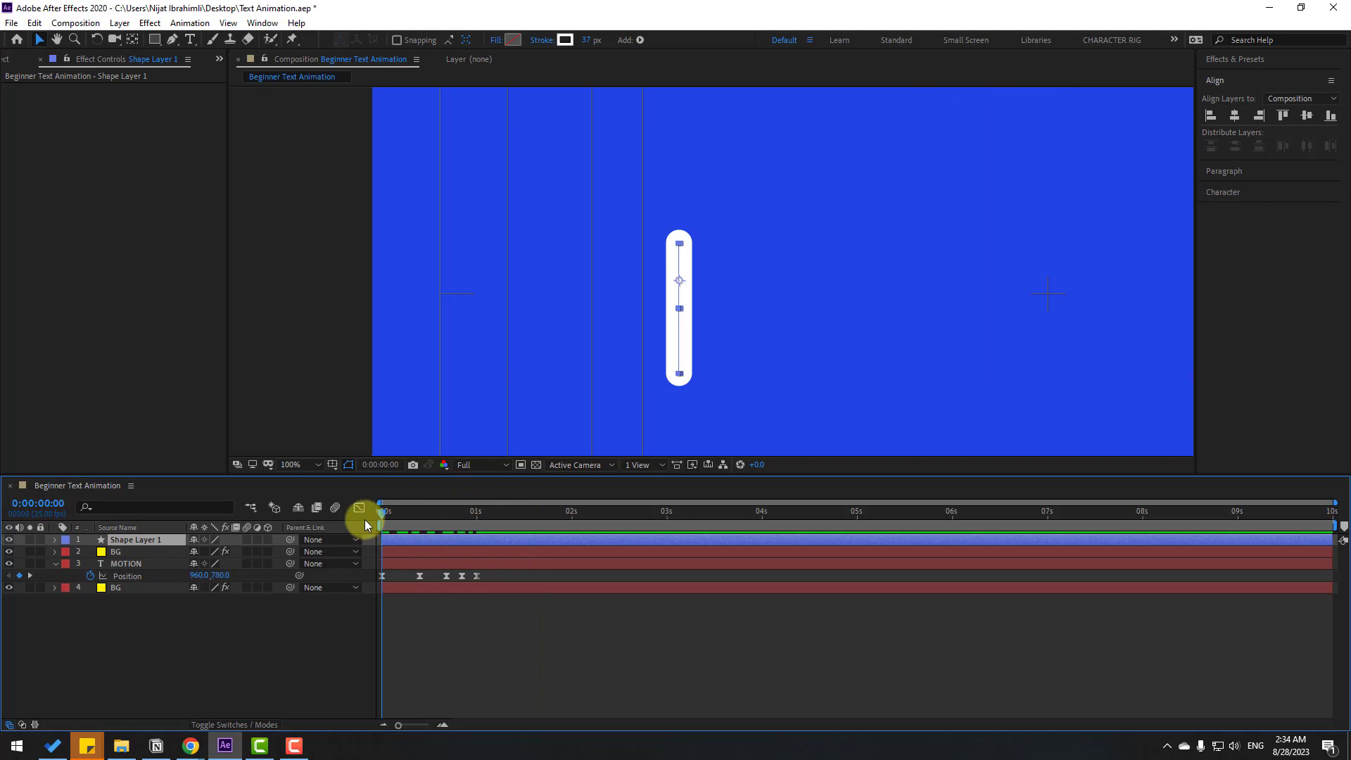
{"action": "left_click", "coordinate": [639, 39]}
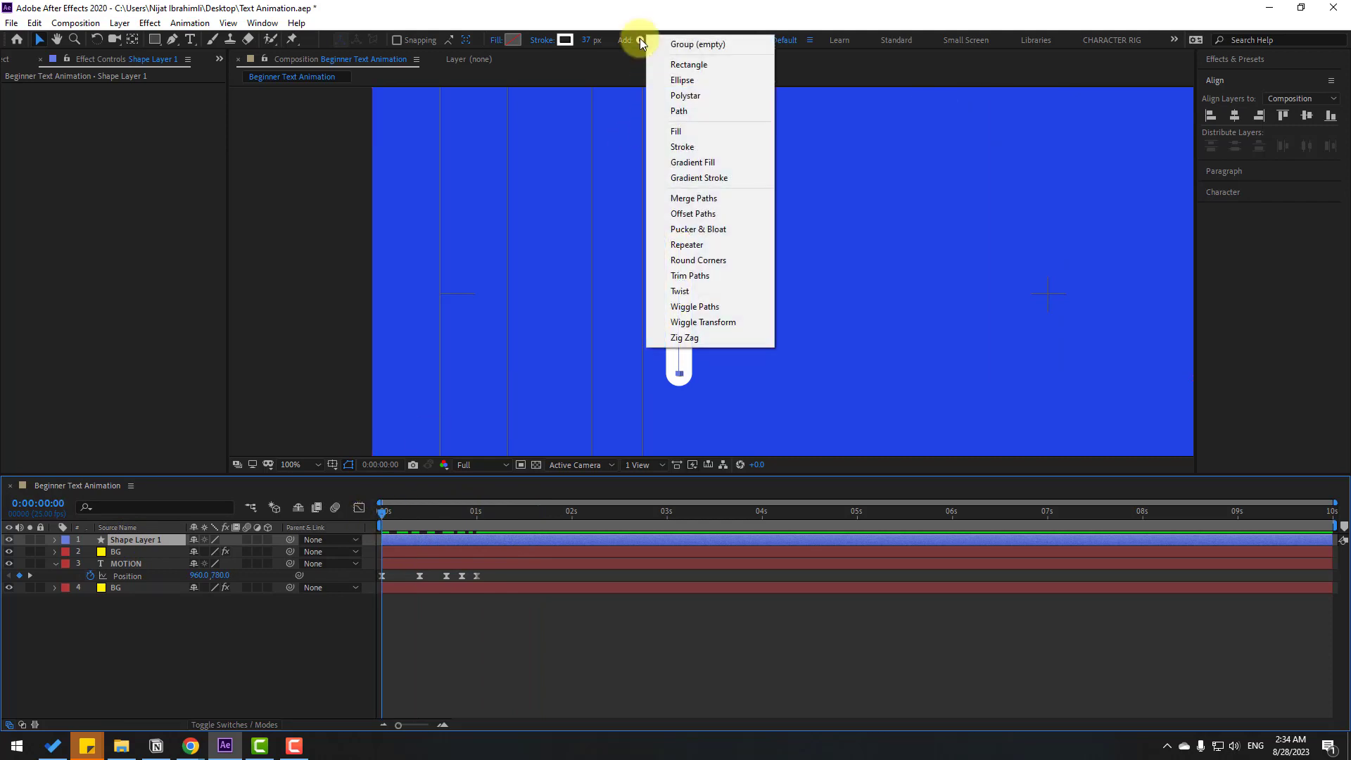
{"action": "left_click", "coordinate": [697, 276]}
Keyframe Trim Paths End at 0% at 0s and 100% at 0:00:00:13
{"action": "scroll", "coordinate": [176, 647], "scroll_direction": "up", "scroll_amount": 1}
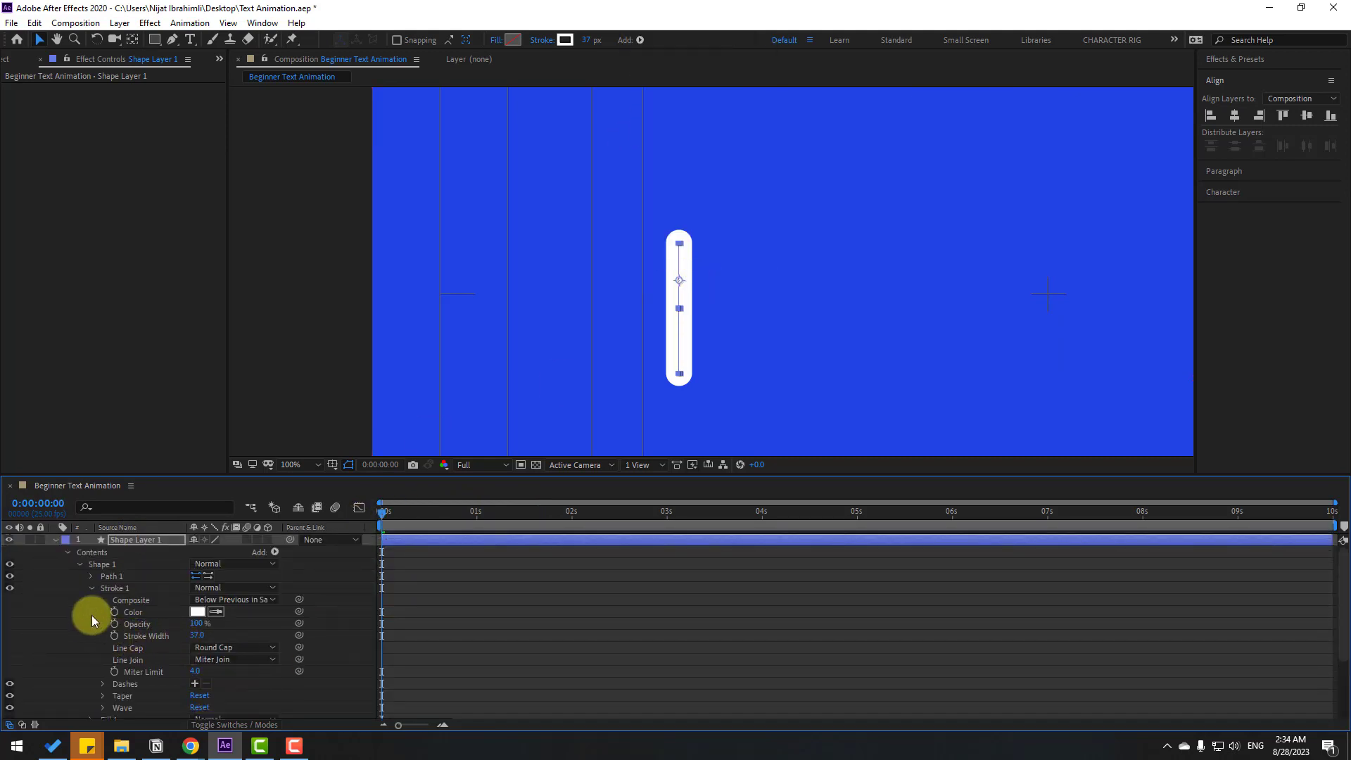
{"action": "left_click", "coordinate": [91, 590]}
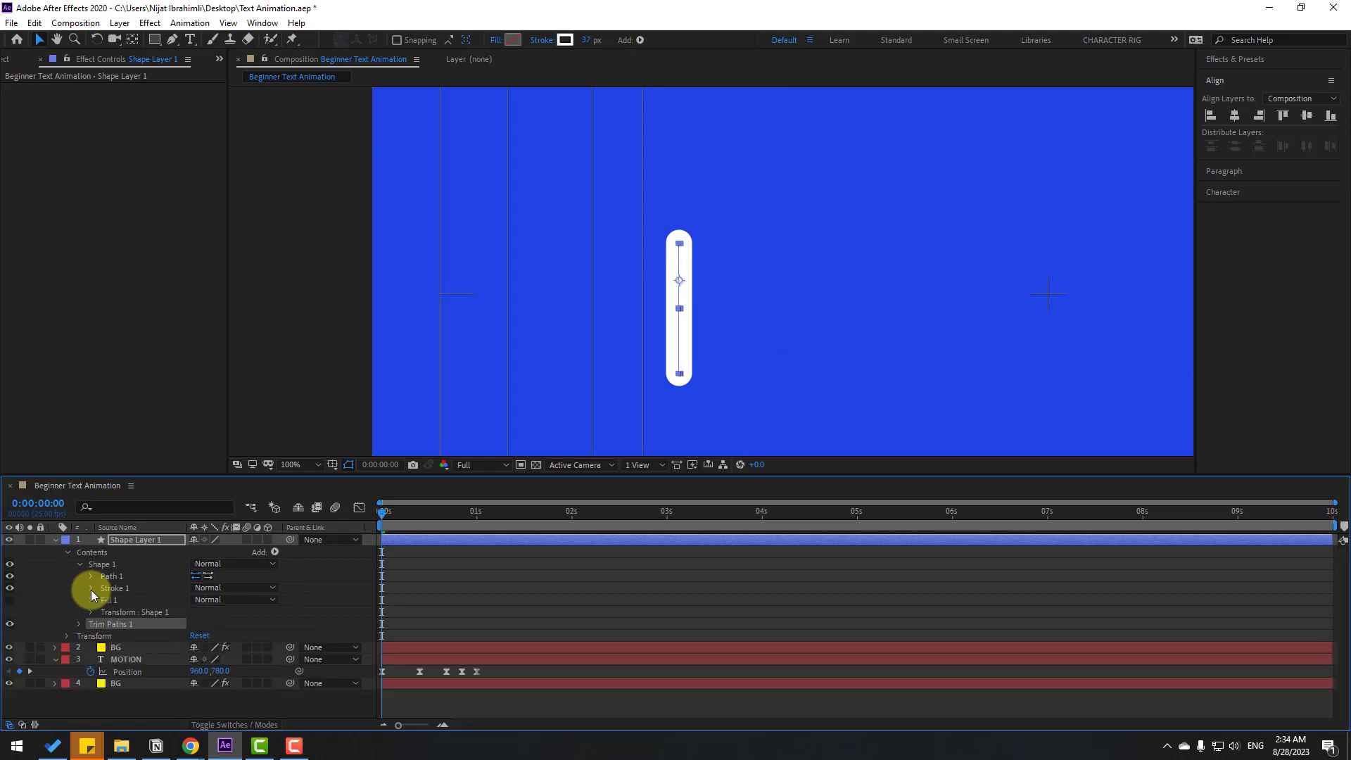
{"action": "left_click", "coordinate": [78, 624]}
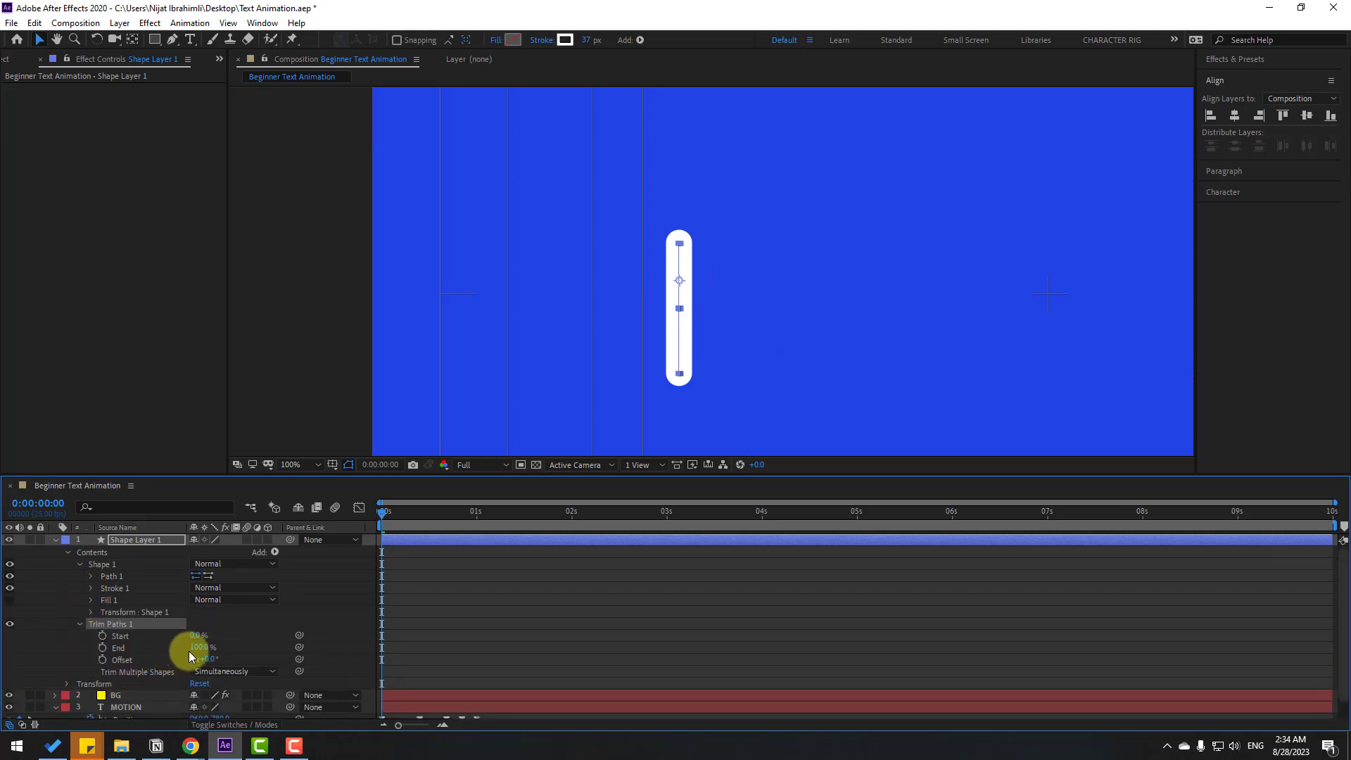
{"action": "type", "text": "0"}
{"action": "key", "text": "Return"}
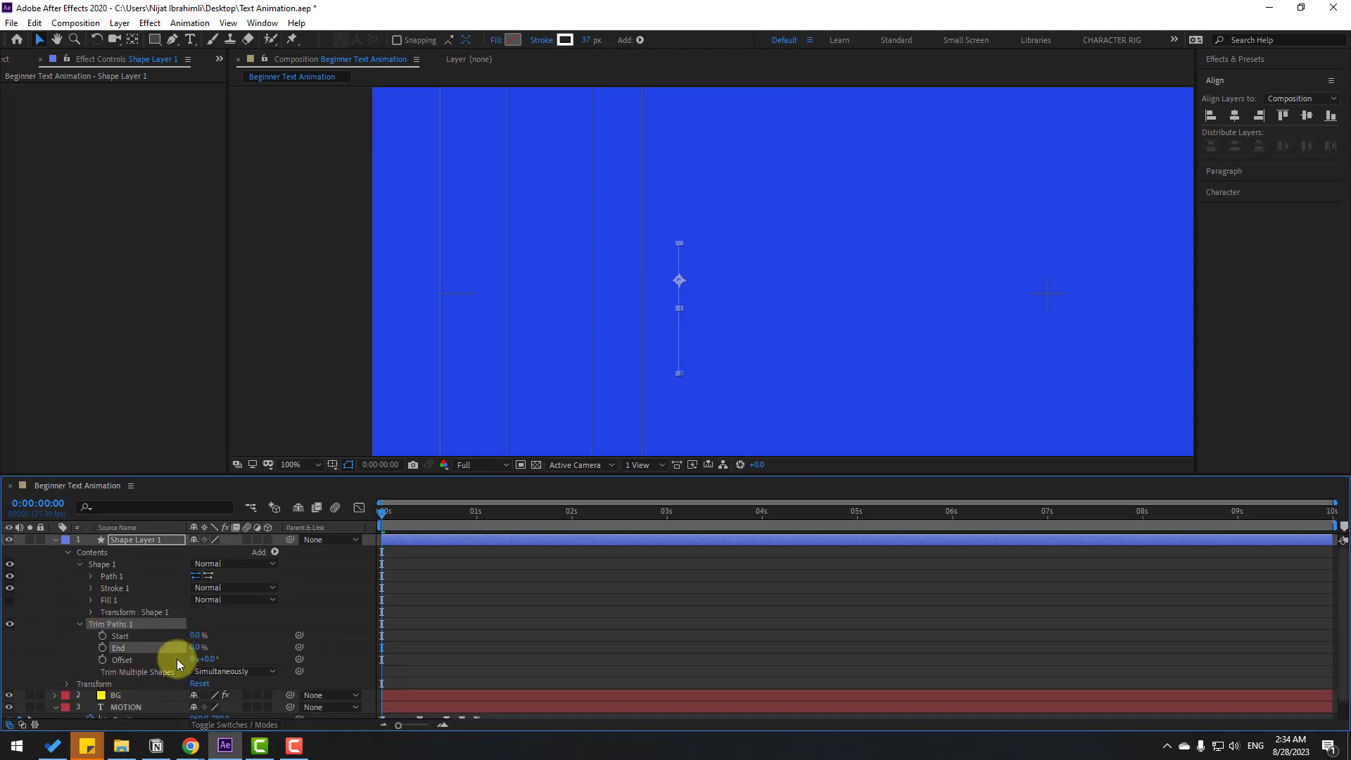
{"action": "left_click", "coordinate": [104, 651]}
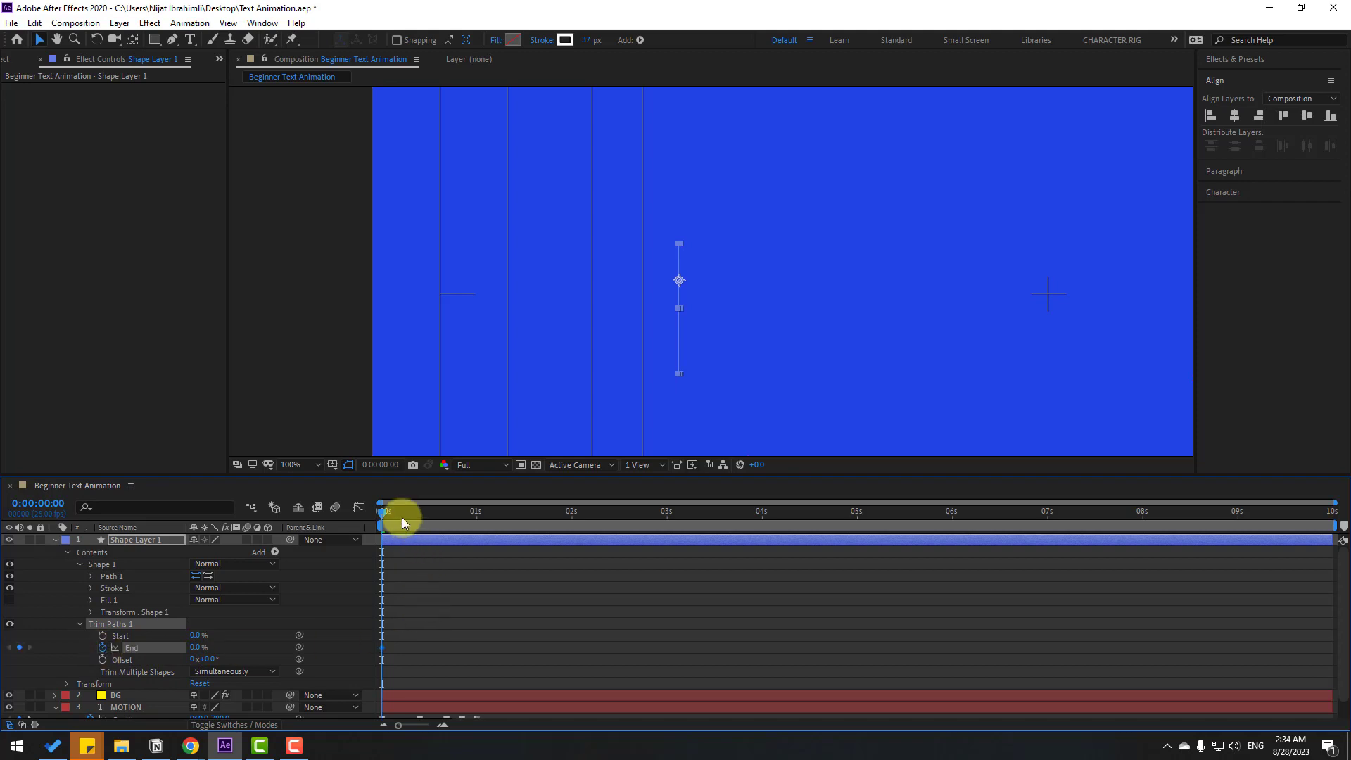
{"action": "left_click_drag", "start_coordinate": [402, 517], "coordinate": [430, 522]}
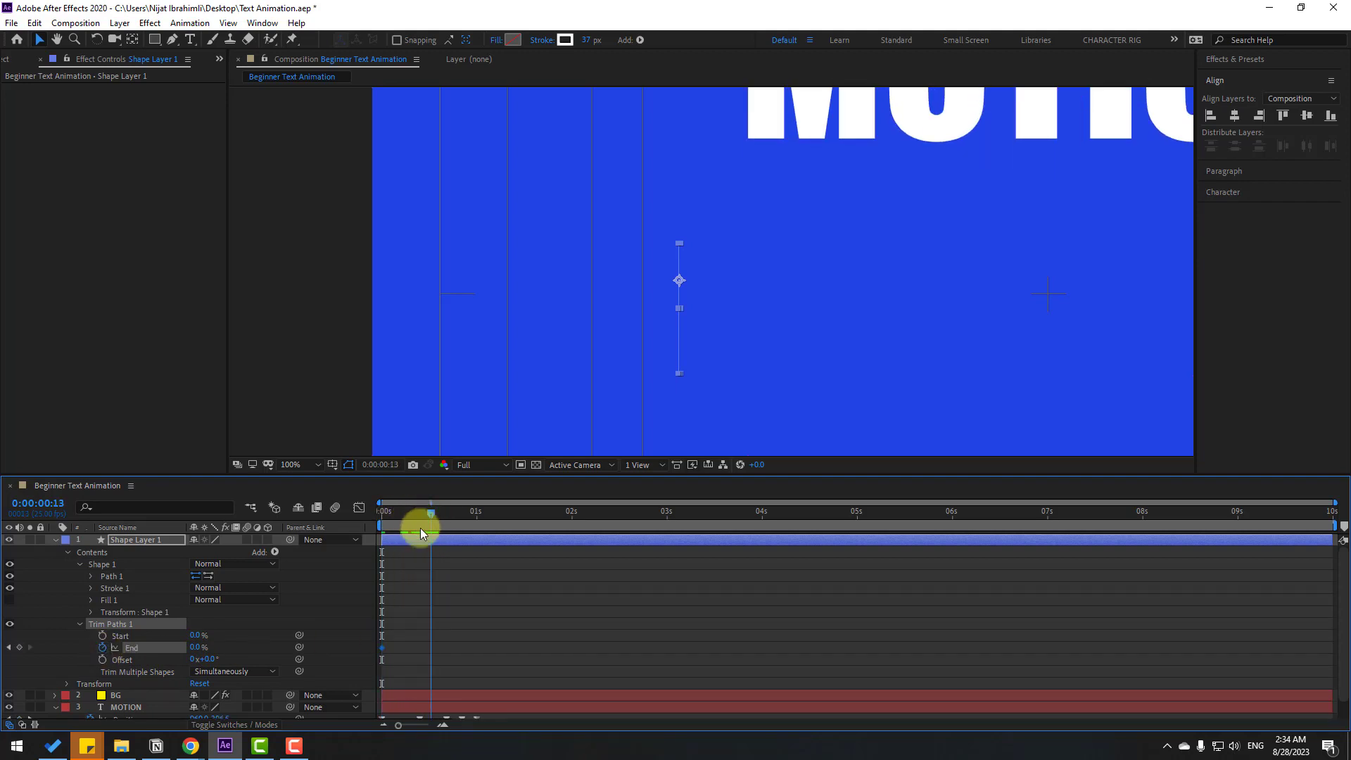
{"action": "left_click", "coordinate": [195, 647]}
{"action": "type", "text": "100"}
{"action": "key", "text": "Return"}
Apply Easy Ease to both End keyframes
{"action": "mouse_move", "coordinate": [506, 628]}
{"action": "left_mouse_down"}
{"action": "mouse_move", "coordinate": [354, 661]}
{"action": "mouse_move", "coordinate": [378, 648]}
{"action": "left_mouse_up"}
{"action": "right_click", "coordinate": [381, 648]}
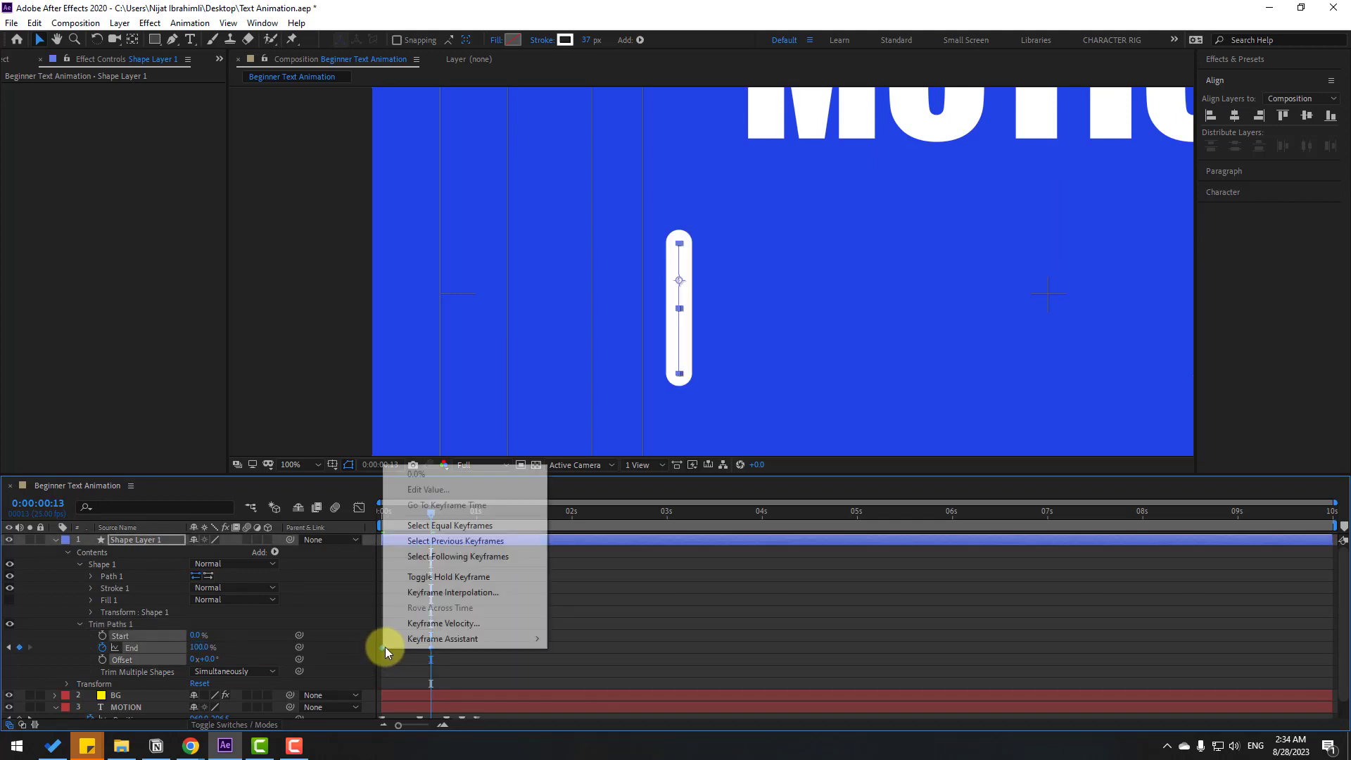
{"action": "mouse_move", "coordinate": [406, 639]}
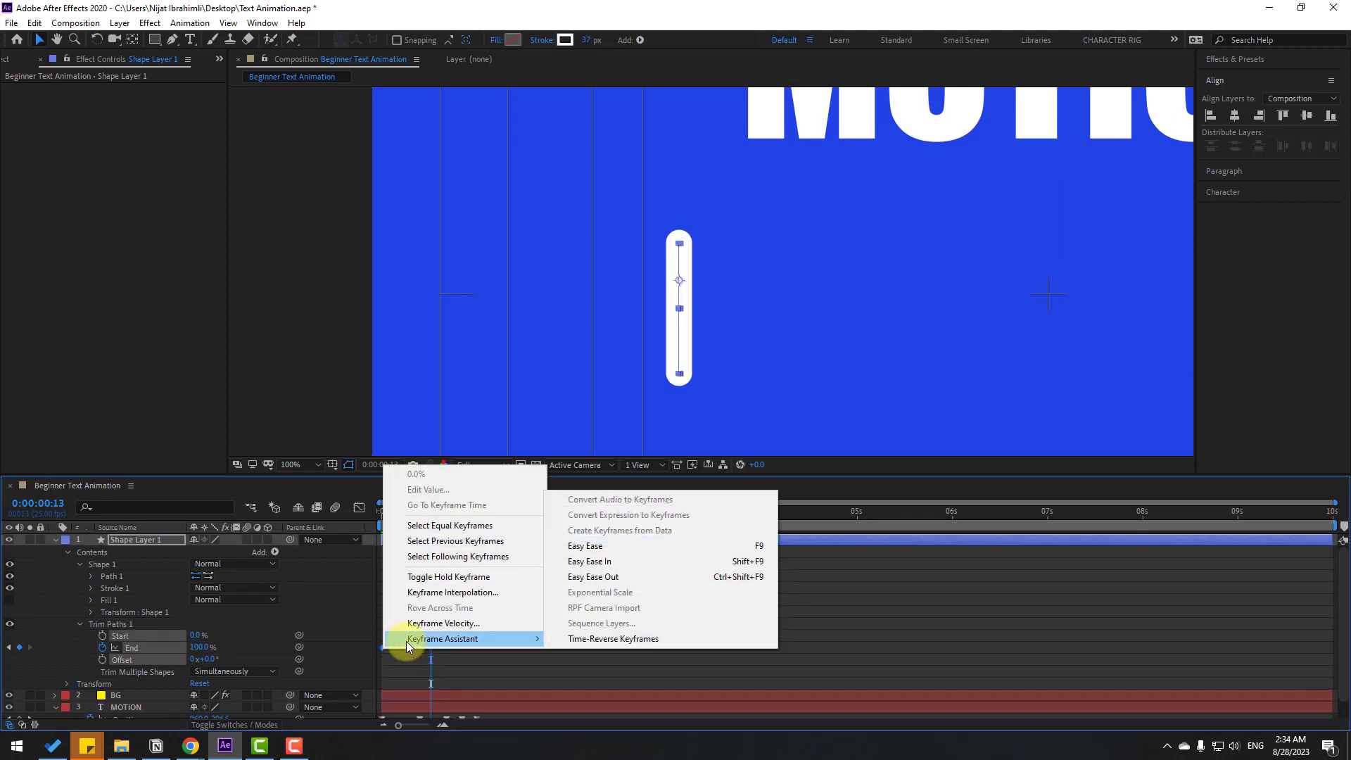
{"action": "left_click", "coordinate": [751, 547]}
{"action": "left_click", "coordinate": [567, 591]}
Keyframe Trim Paths Start at 0% at frame 6 and 100% at 0:00:00:18
{"action": "mouse_move", "coordinate": [427, 512]}
{"action": "left_mouse_down"}
{"action": "mouse_move", "coordinate": [382, 509]}
{"action": "mouse_move", "coordinate": [407, 509]}
{"action": "left_mouse_up"}
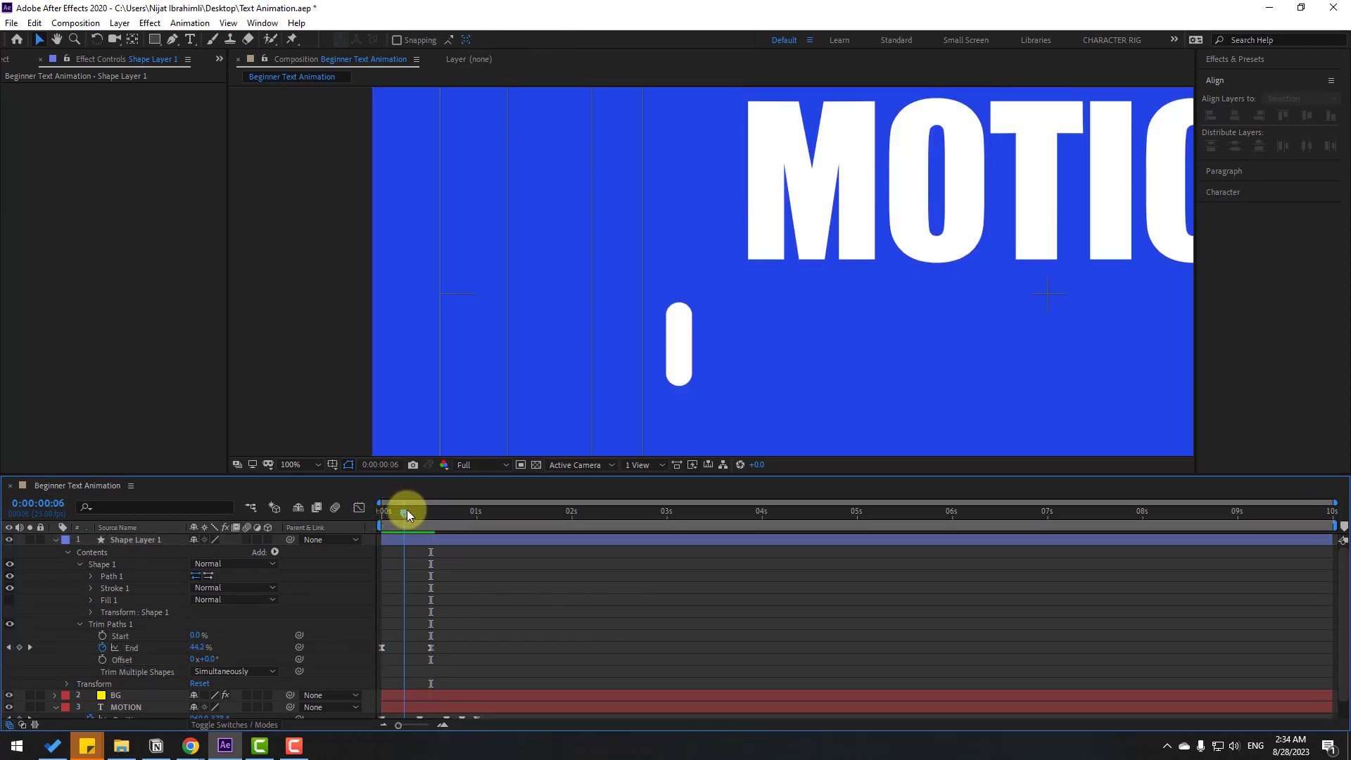
{"action": "left_click", "coordinate": [665, 380]}
{"action": "left_click", "coordinate": [102, 636]}
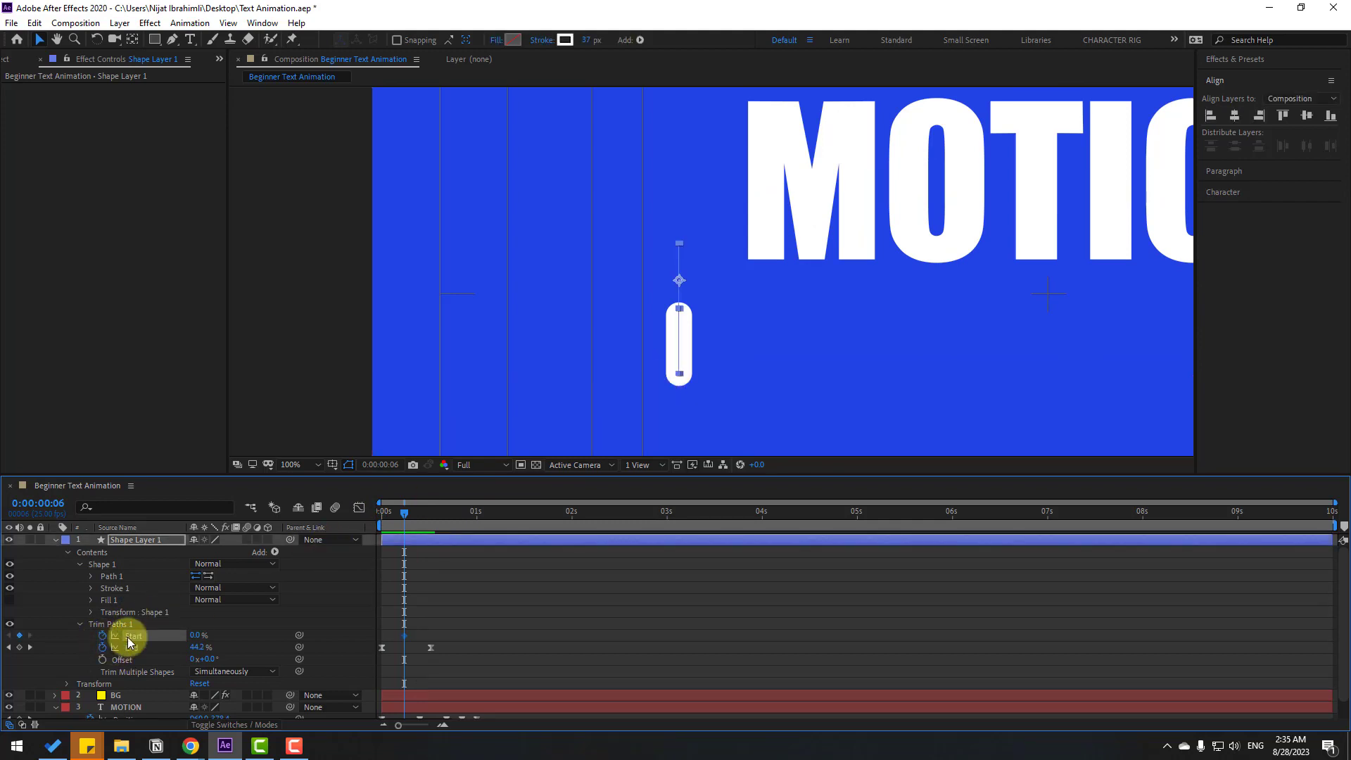
{"action": "left_click_drag", "start_coordinate": [411, 512], "coordinate": [449, 513]}
{"action": "left_click", "coordinate": [195, 637]}
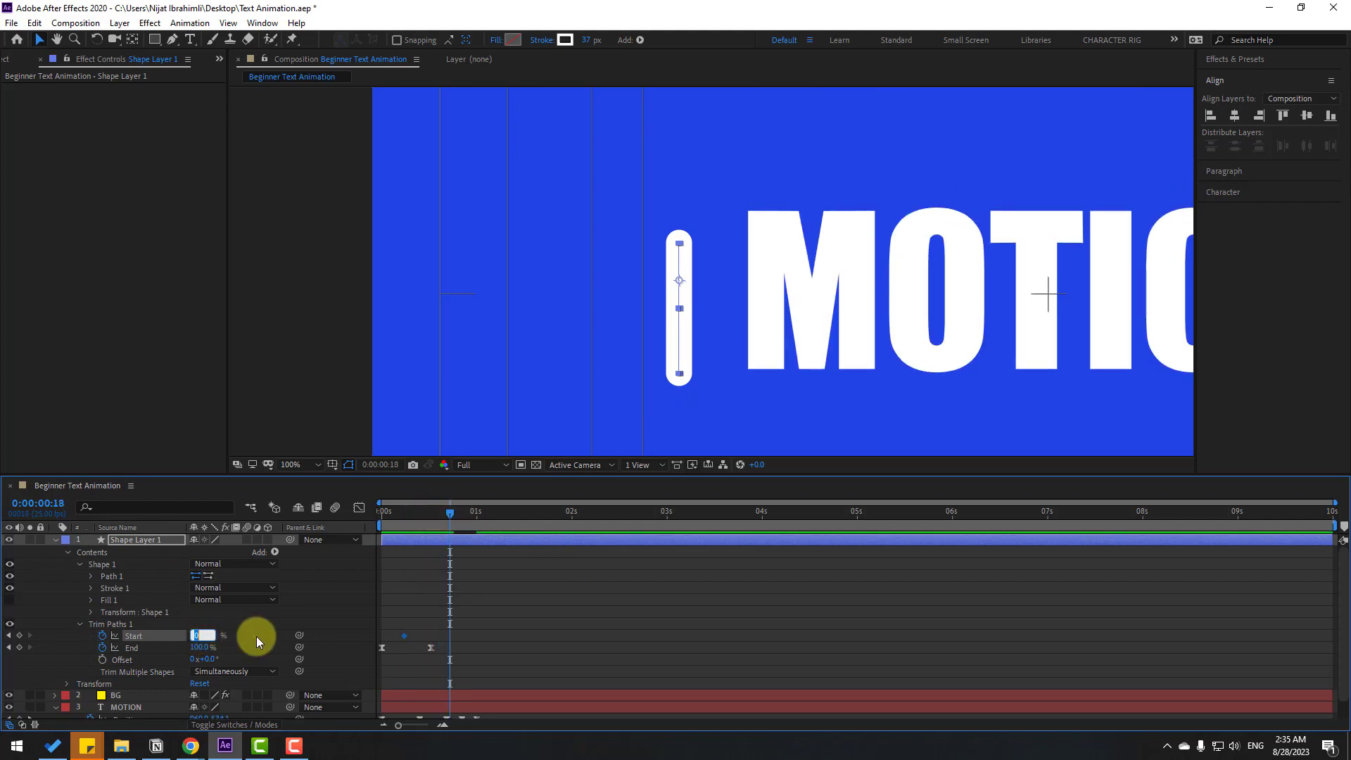
{"action": "key", "text": "Return"}
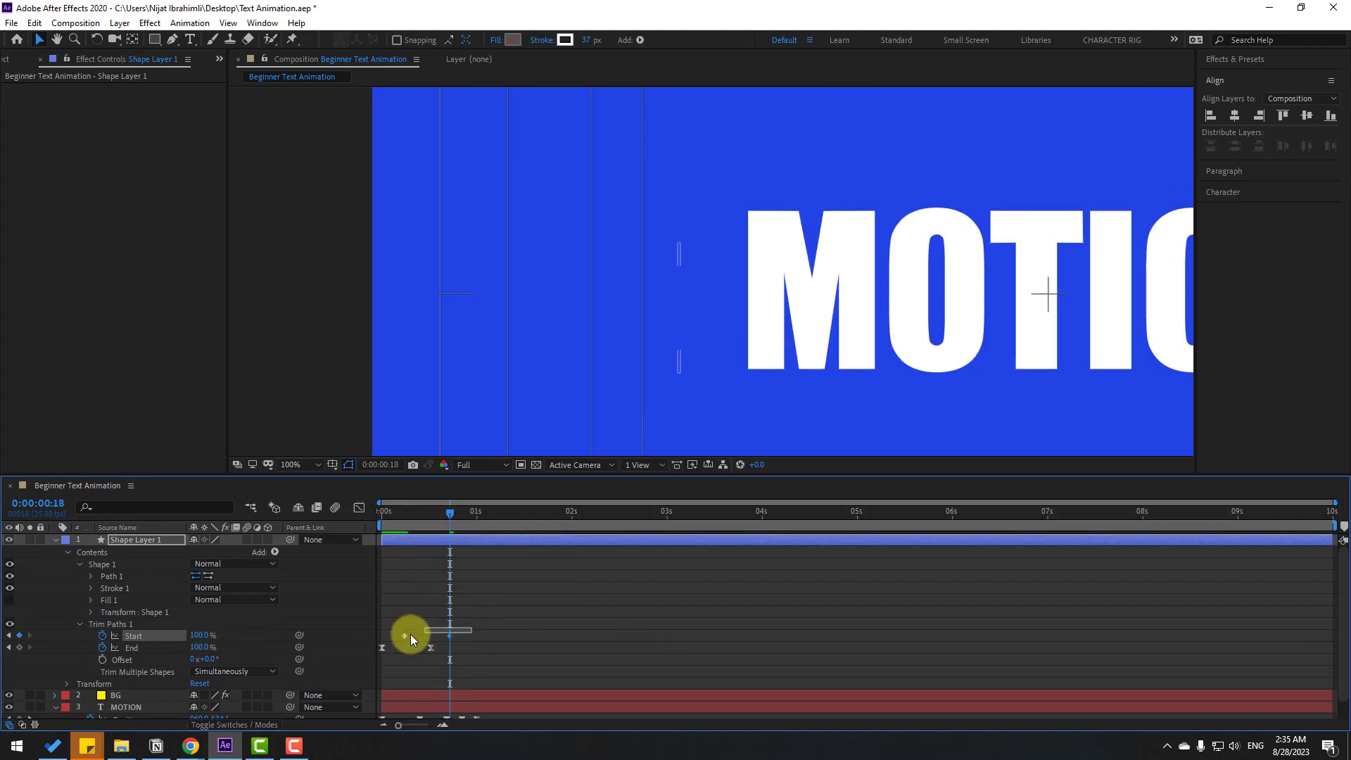
Apply Easy Ease to the Start keyframes and preview the animation
{"action": "right_click", "coordinate": [403, 635]}
{"action": "mouse_move", "coordinate": [483, 624]}
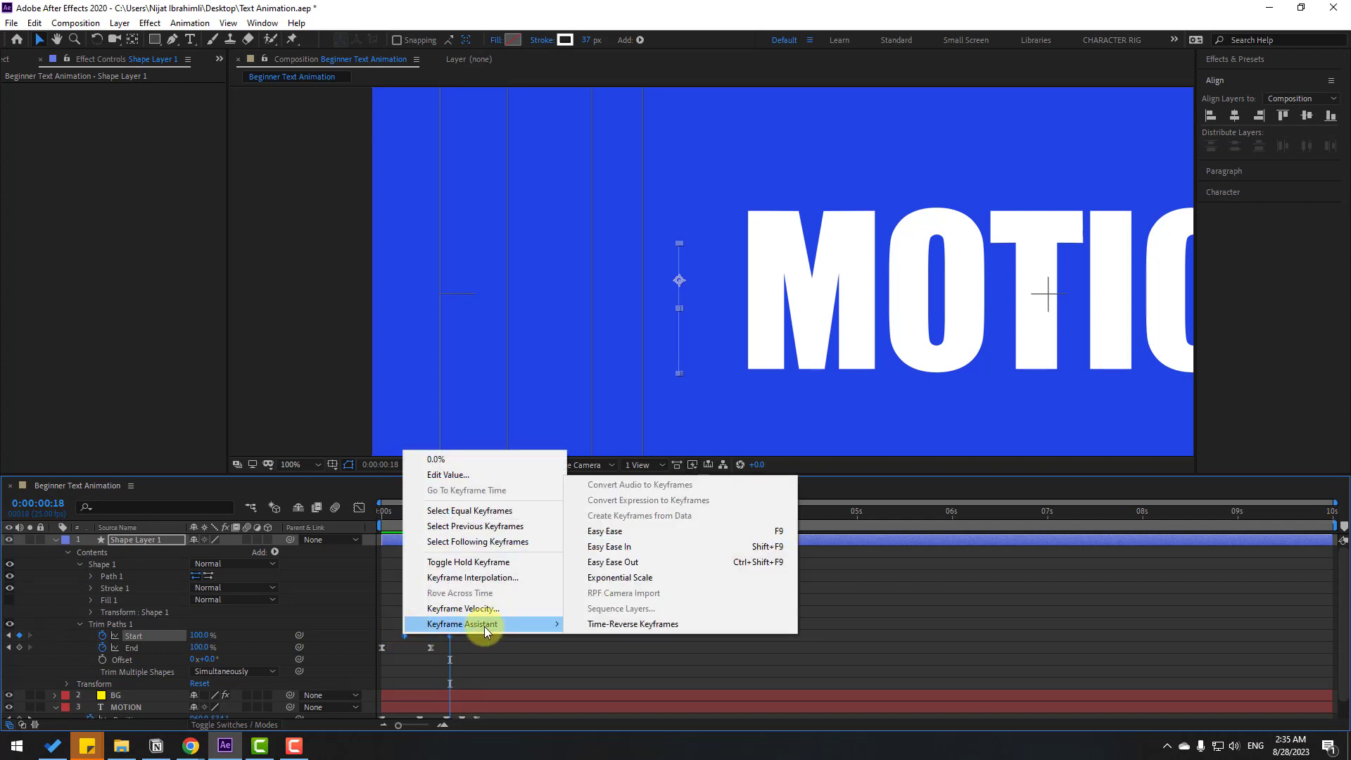
{"action": "left_click", "coordinate": [594, 540]}
{"action": "left_click", "coordinate": [550, 664]}
{"action": "key", "text": "space"}
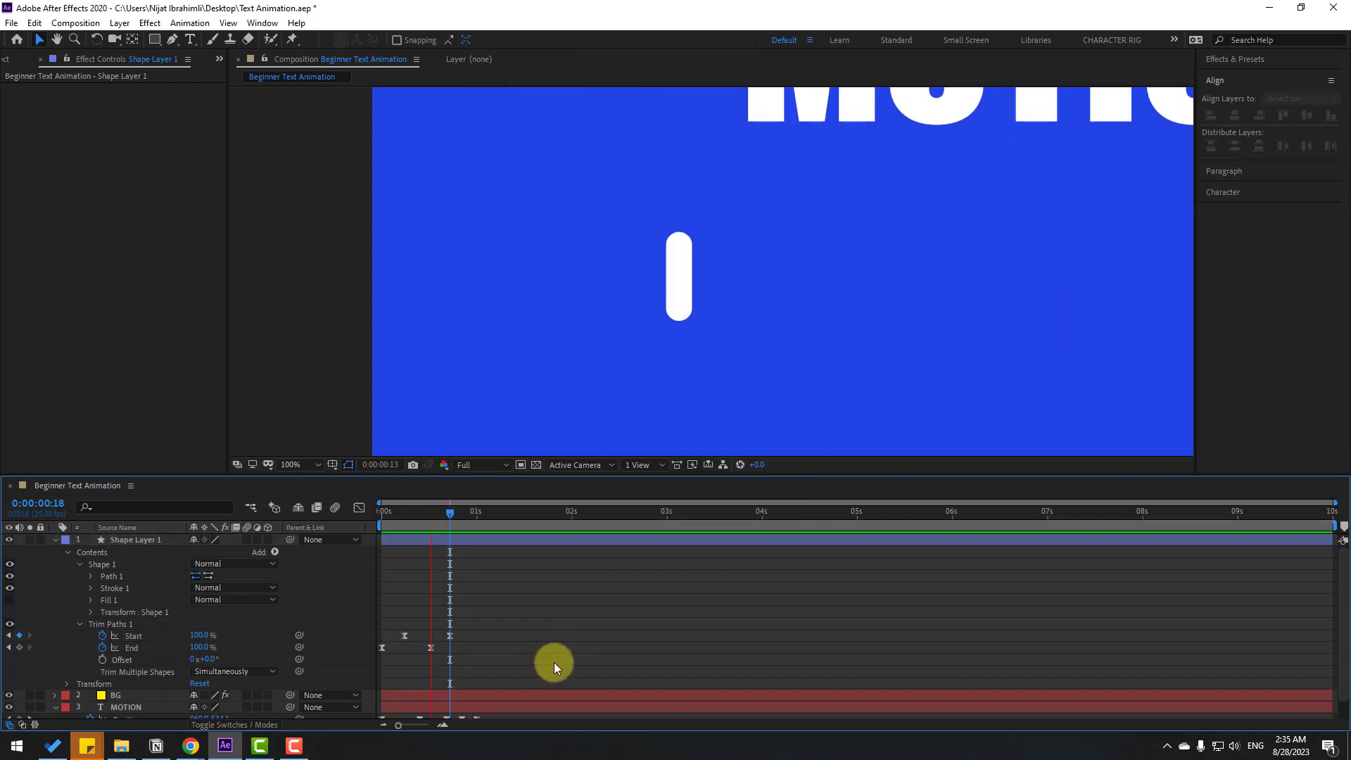
{"action": "key", "text": "space"}
Solo Shape Layer 1 and preview the line's trim animation
{"action": "left_click", "coordinate": [127, 539]}
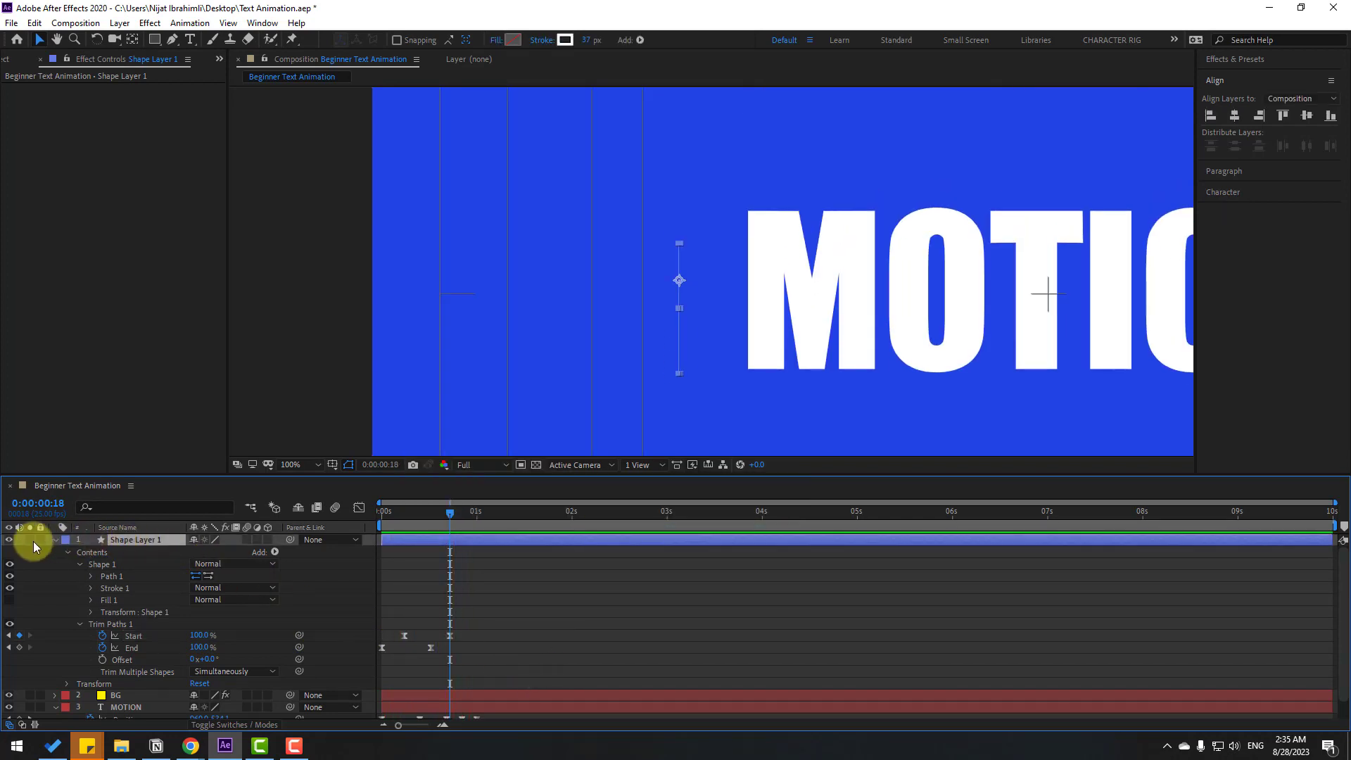
{"action": "left_click", "coordinate": [31, 539]}
{"action": "key", "text": "space"}
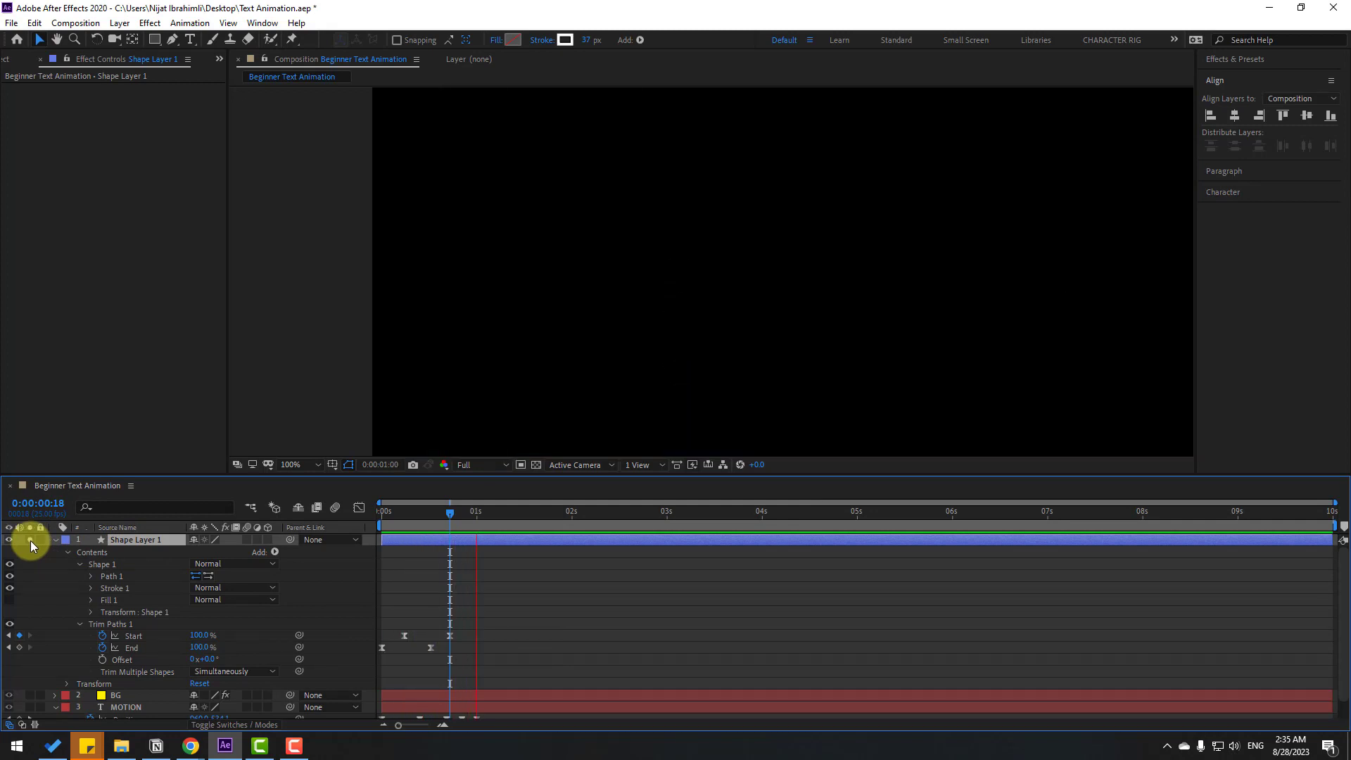
{"action": "key", "text": "space"}
{"action": "key", "text": "space"}
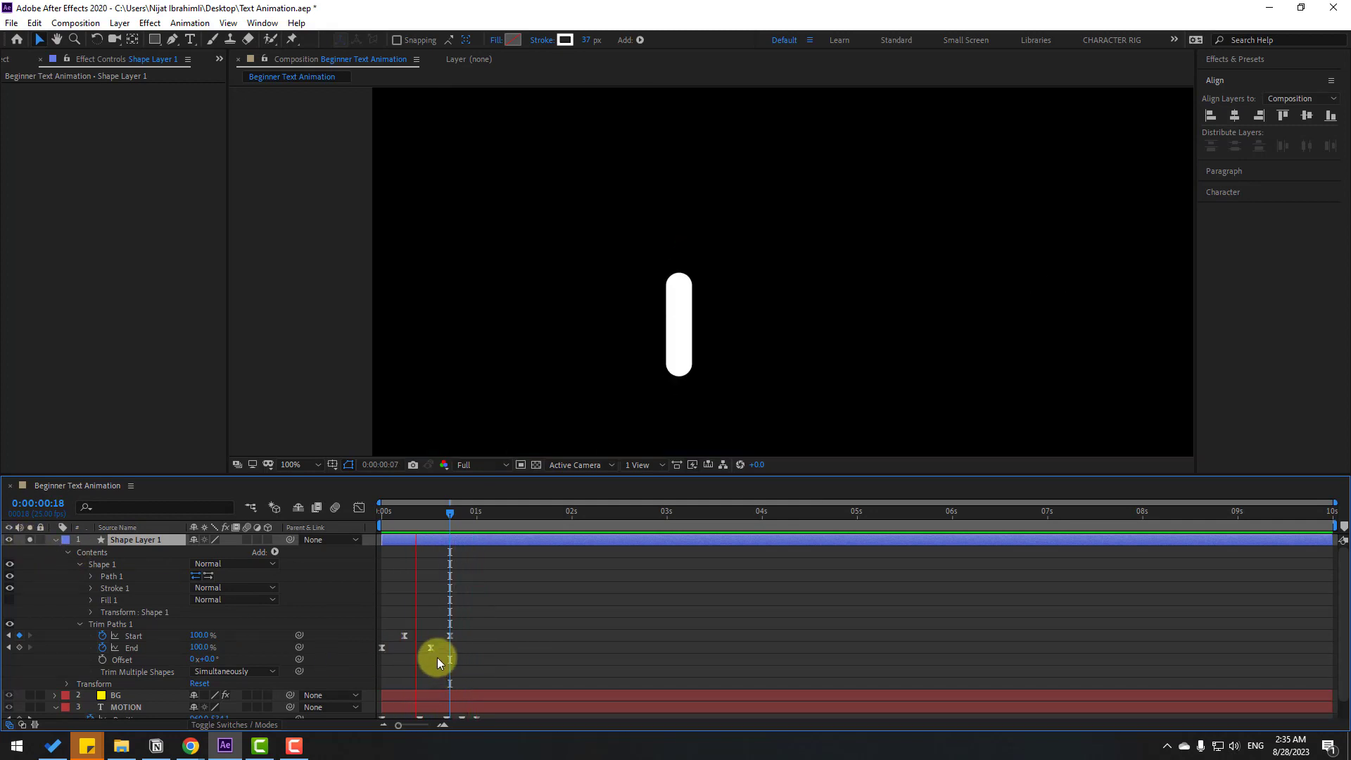
{"action": "key", "text": "space"}
Squeeze the Start and End keyframes closer together, preview, then unsolo the layer
{"action": "left_click_drag", "start_coordinate": [519, 627], "coordinate": [363, 664]}
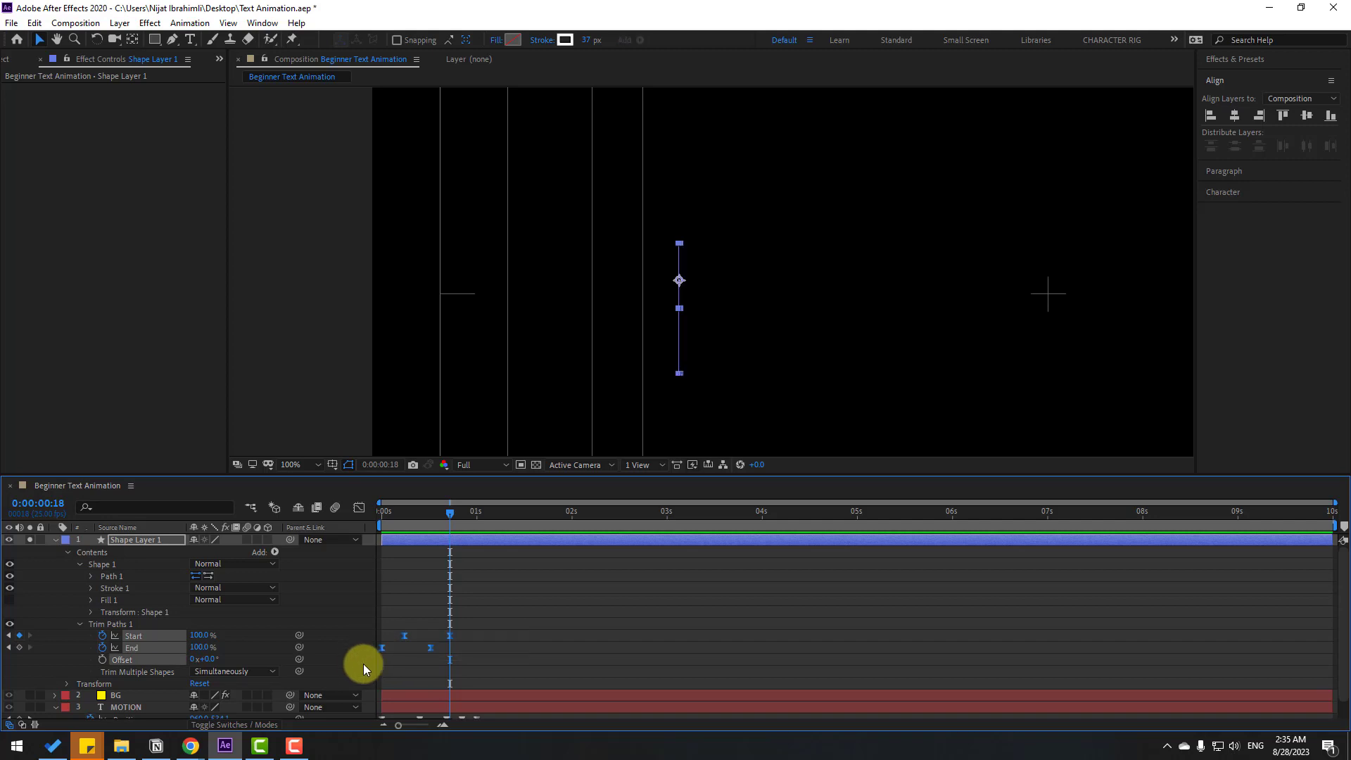
{"action": "left_click_drag", "start_coordinate": [450, 643], "coordinate": [428, 641]}
{"action": "left_click", "coordinate": [497, 640]}
{"action": "key", "text": "space"}
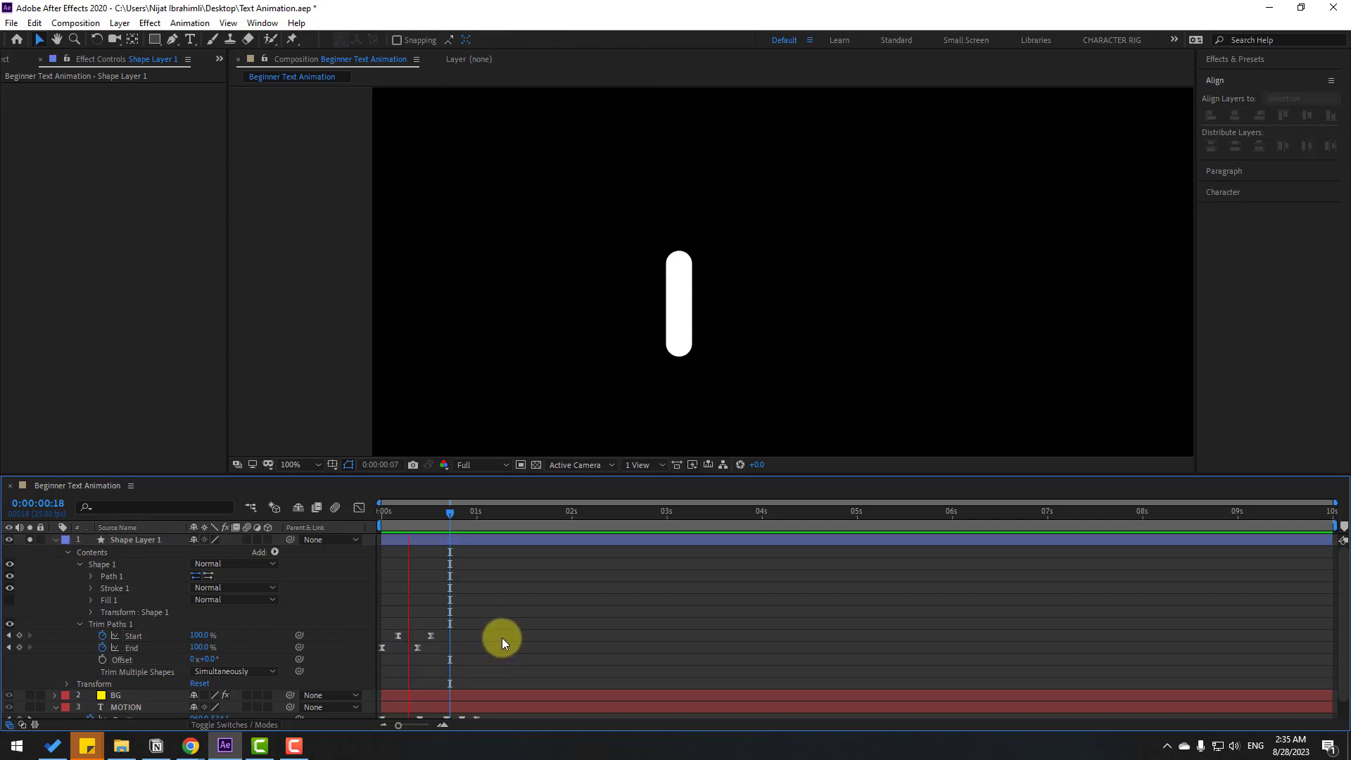
{"action": "key", "text": "space"}
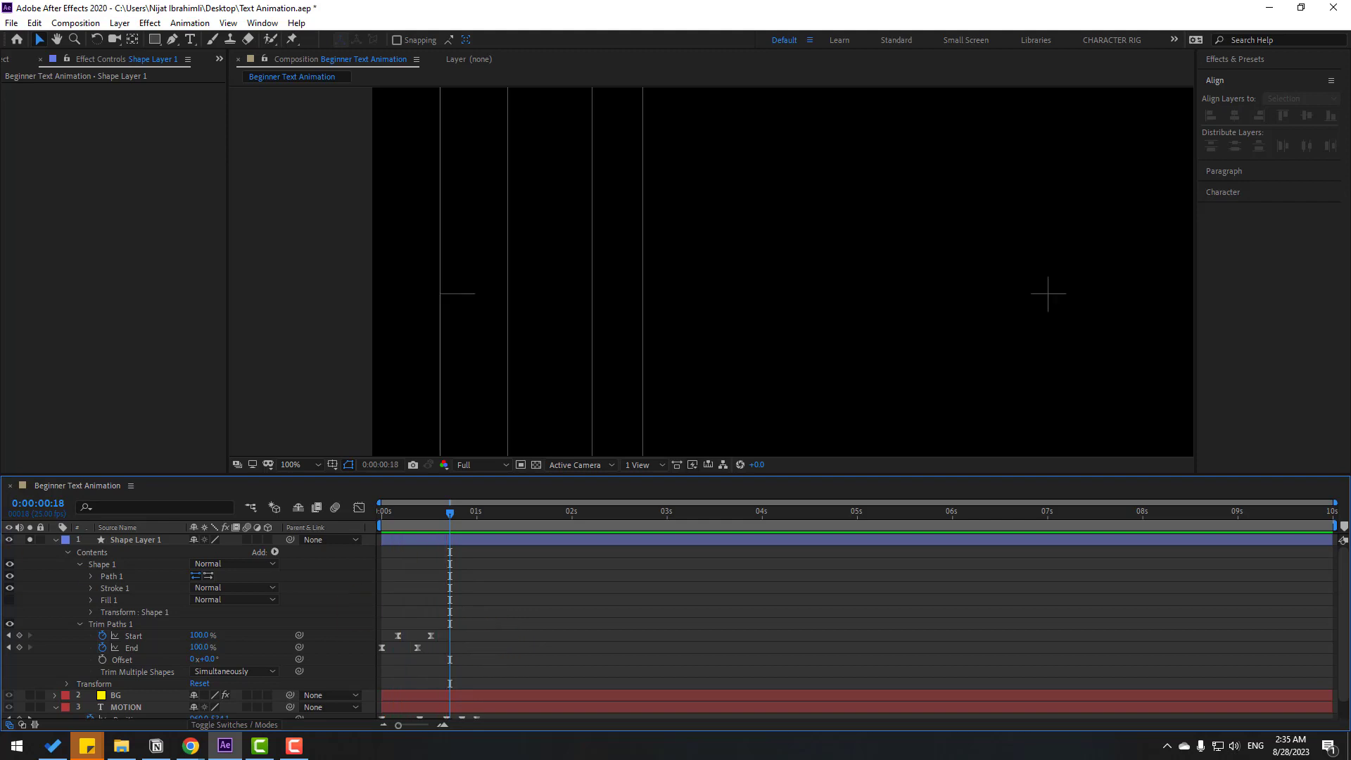
{"action": "left_click", "coordinate": [31, 539]}
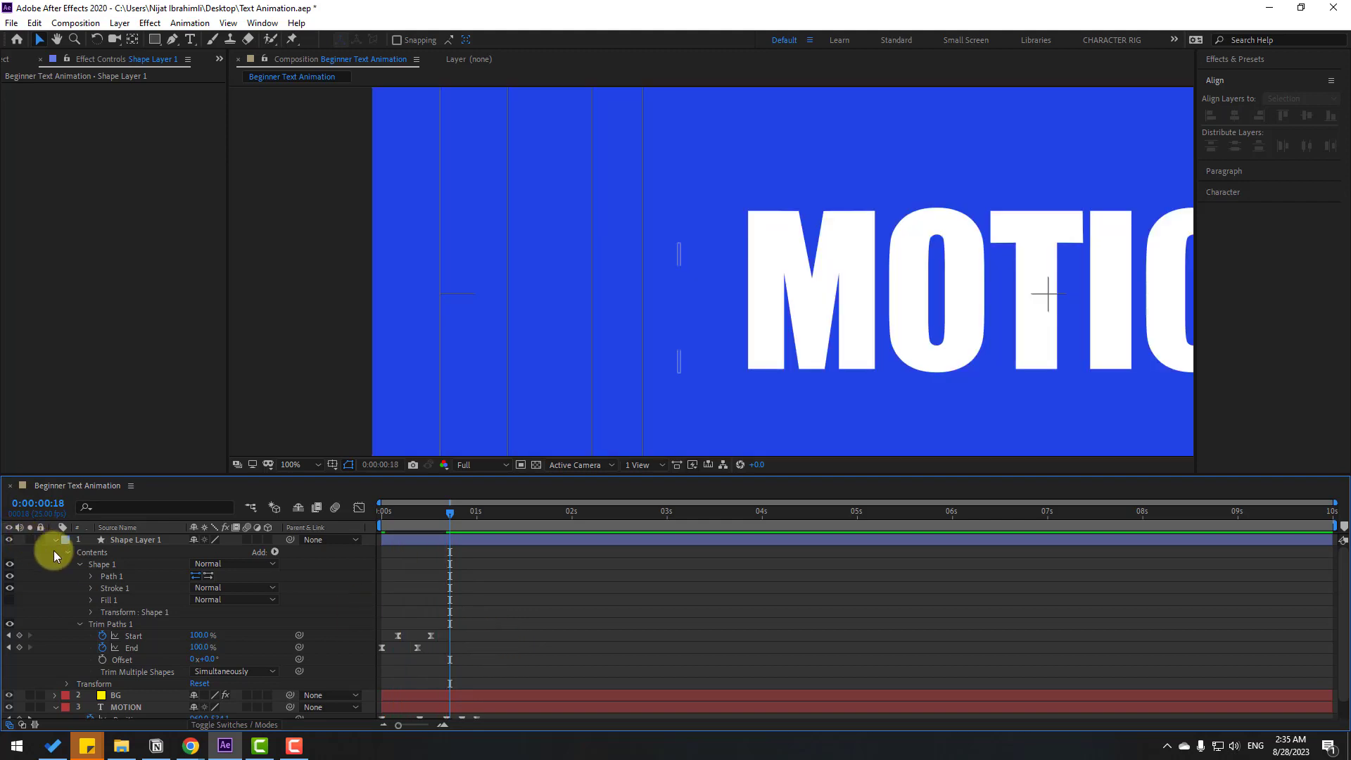
Rename the line's shape layer to left_line
{"action": "left_click", "coordinate": [124, 539]}
{"action": "key", "text": "Return"}
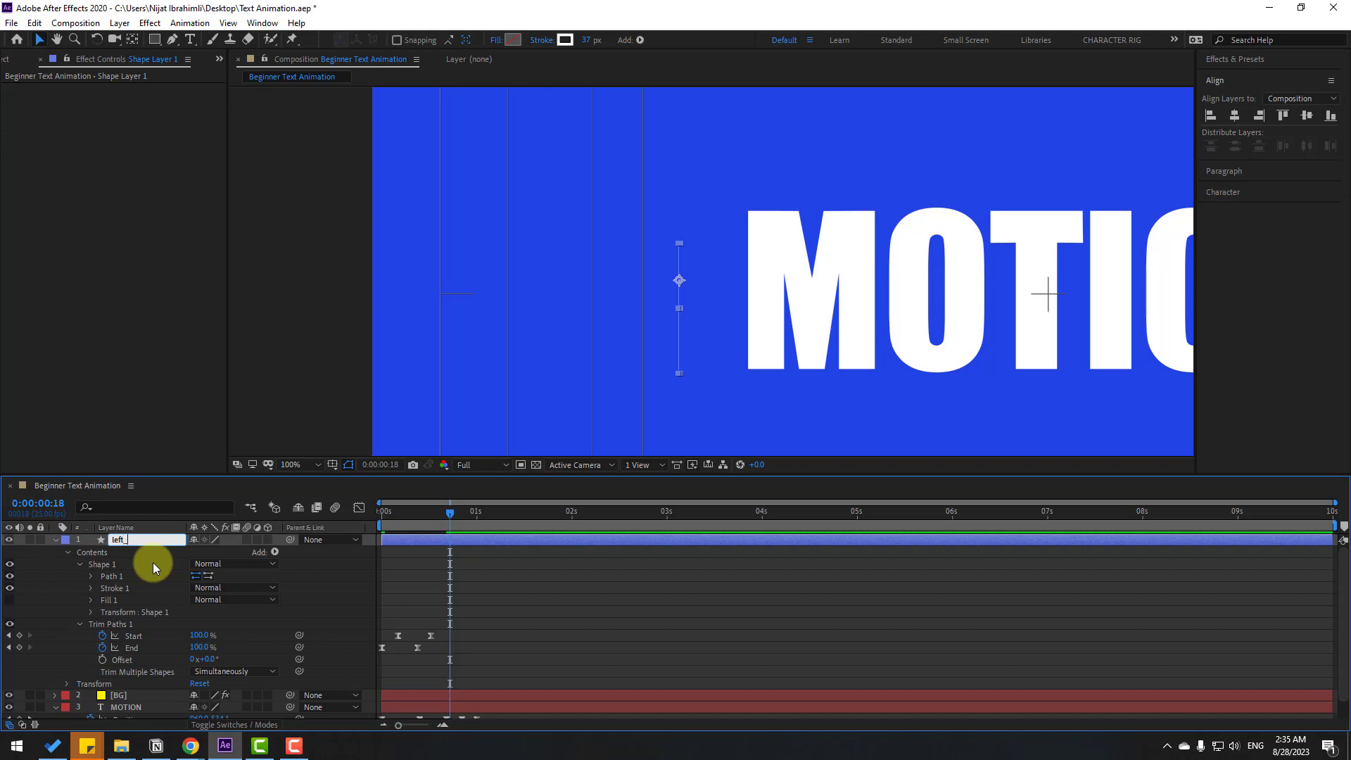
{"action": "type", "text": "left_line"}
{"action": "key", "text": "Return"}
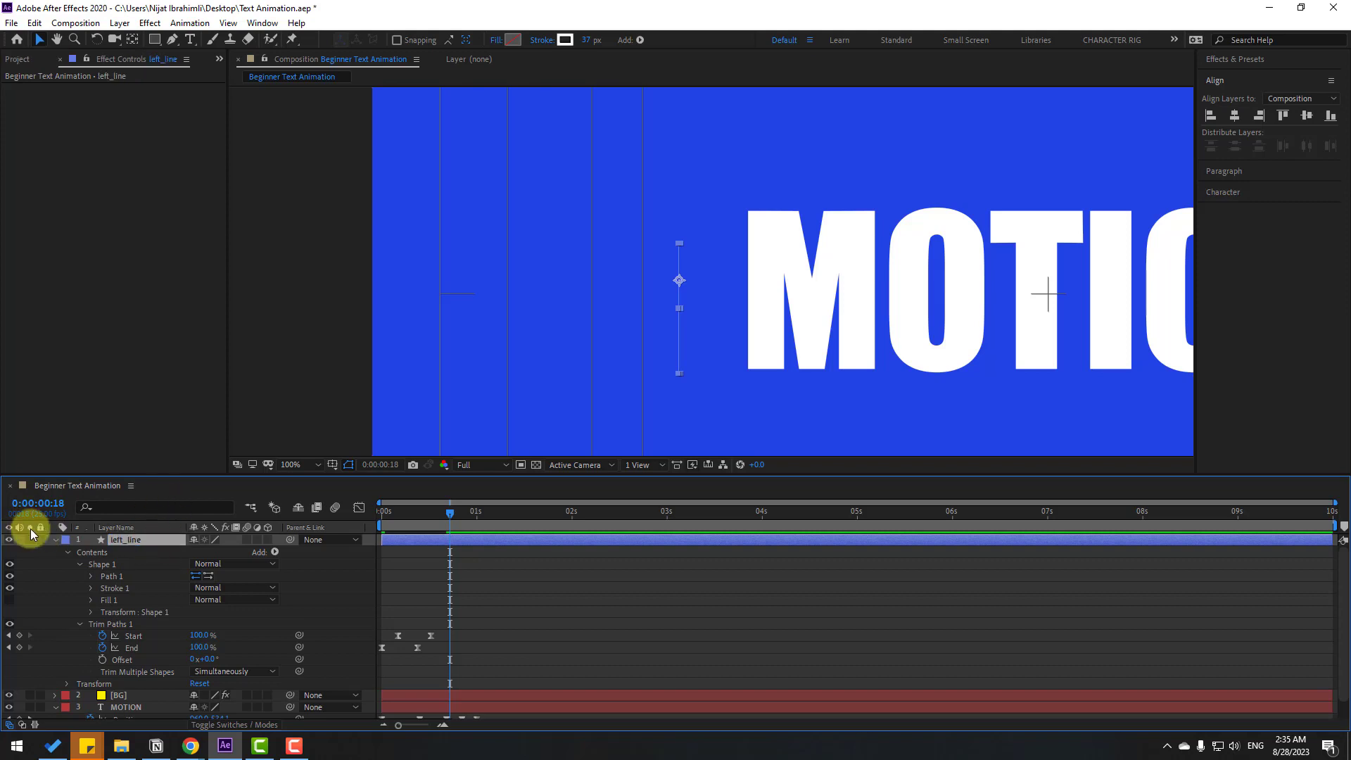
{"action": "left_click", "coordinate": [57, 539]}
Start left_line at frame 7 and move the line up toward MOTION
{"action": "scroll", "coordinate": [870, 392], "scroll_direction": "down", "scroll_amount": 2}
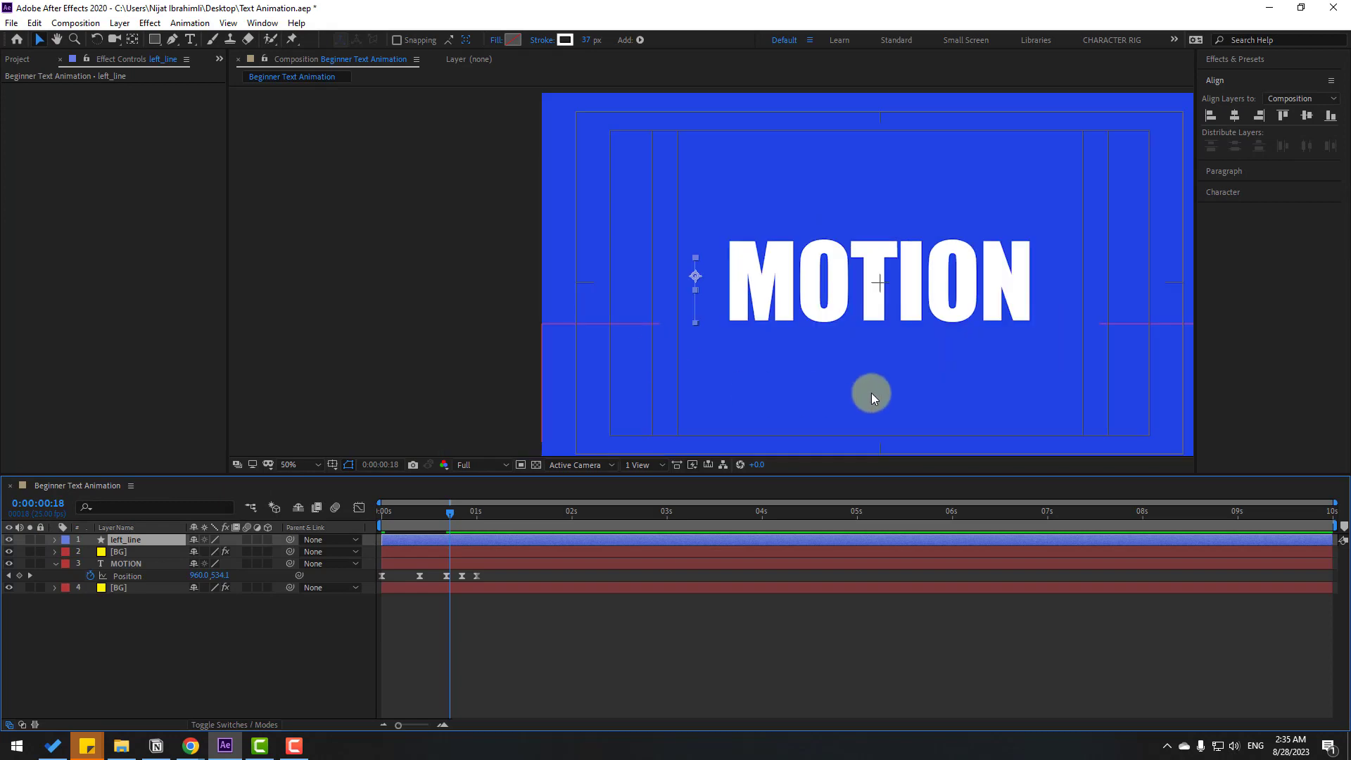
{"action": "left_click_drag", "start_coordinate": [398, 509], "coordinate": [404, 509]}
{"action": "left_click", "coordinate": [408, 516]}
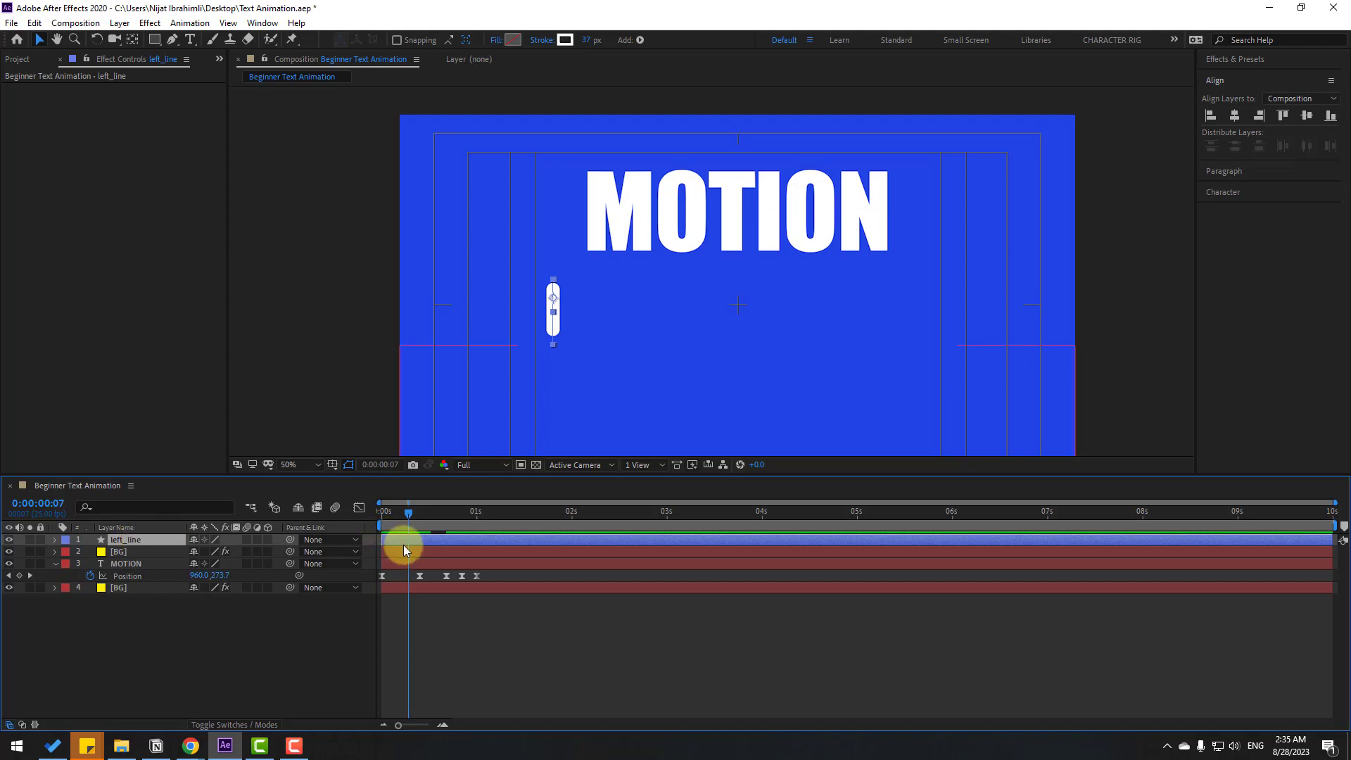
{"action": "left_click_drag", "start_coordinate": [395, 539], "coordinate": [412, 514]}
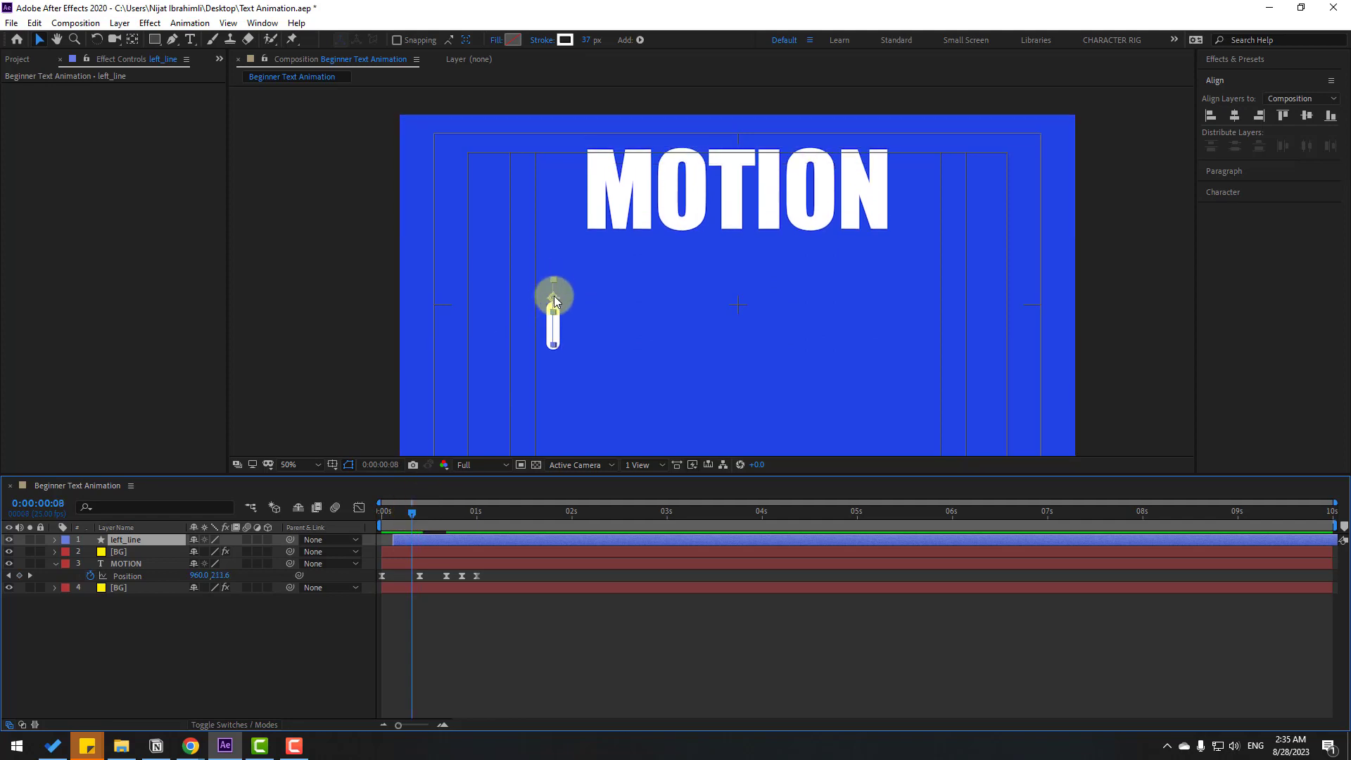
{"action": "left_click_drag", "start_coordinate": [554, 301], "coordinate": [549, 225]}
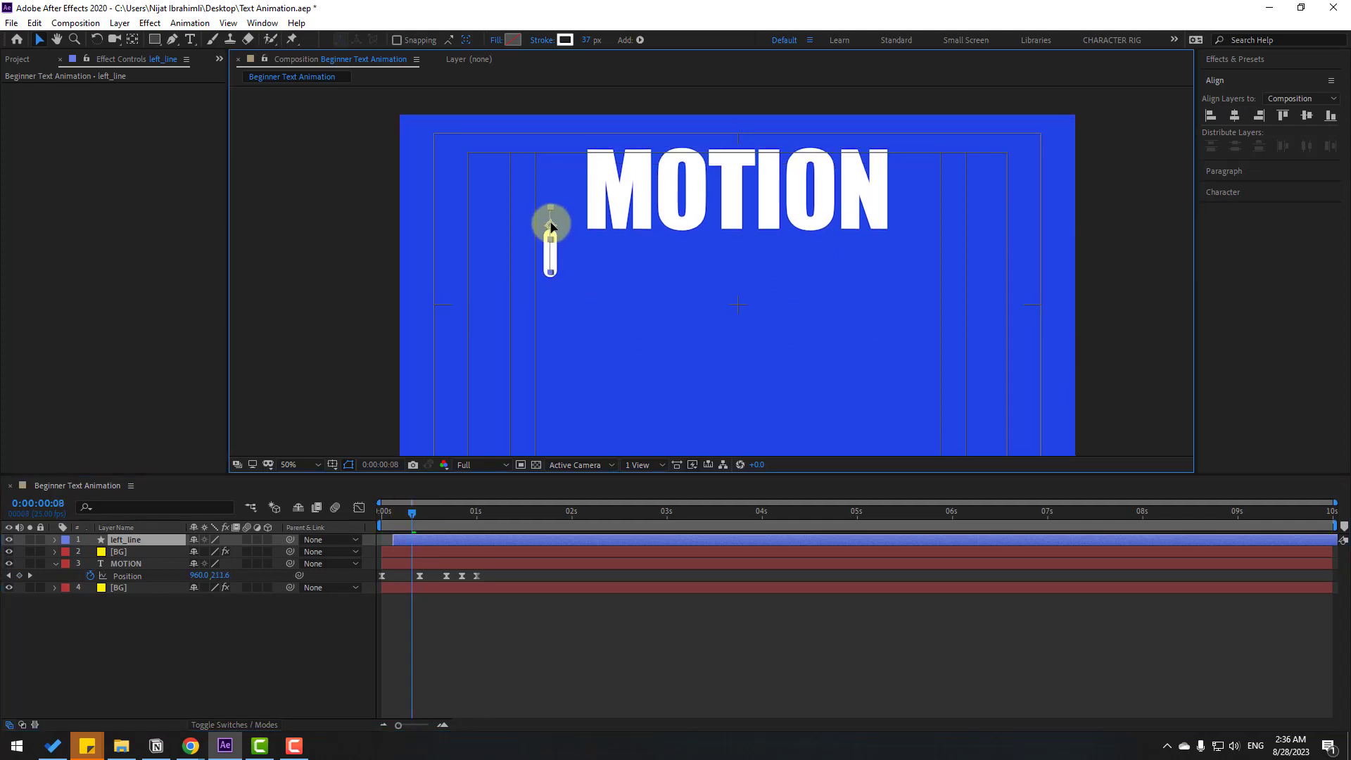
{"action": "left_click", "coordinate": [528, 687]}
Preview the animation, then duplicate left_line into left_line 2
{"action": "key", "text": "space"}
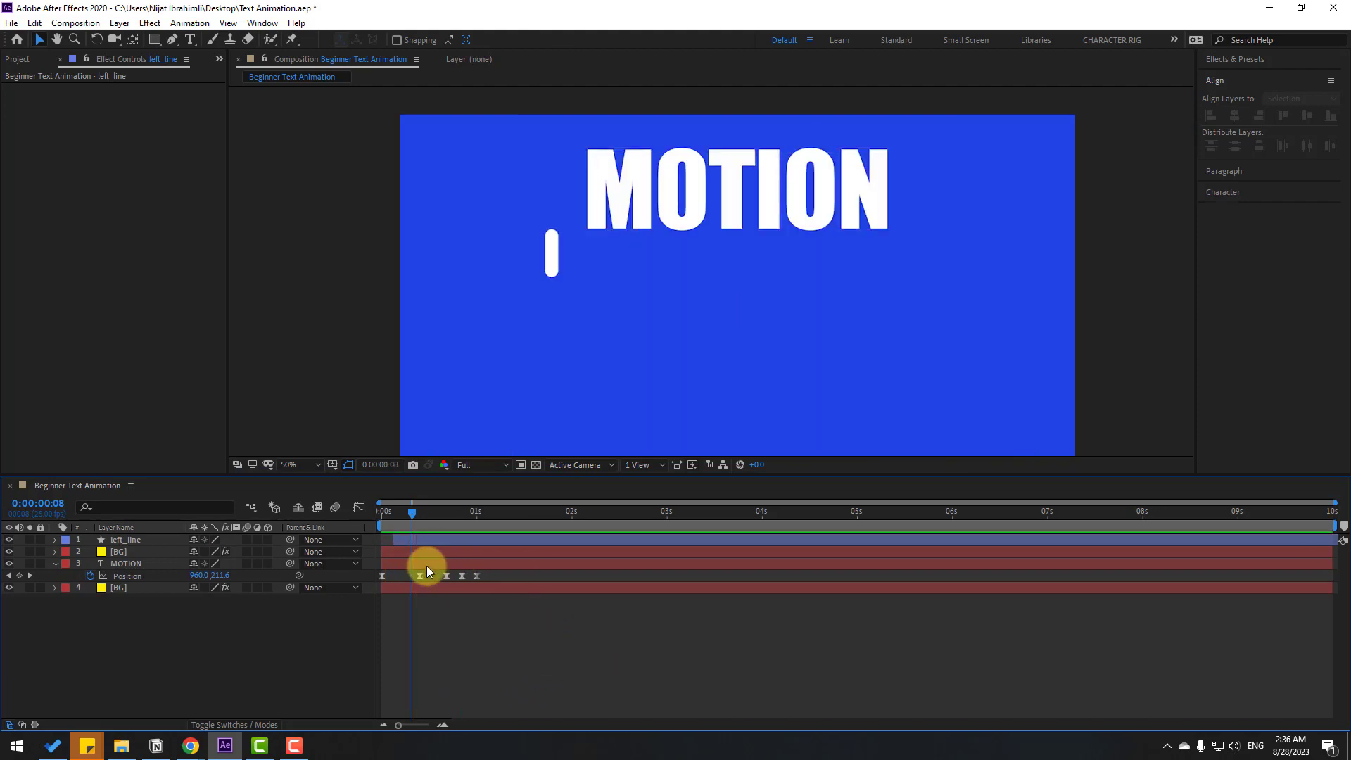
{"action": "left_click", "coordinate": [430, 539]}
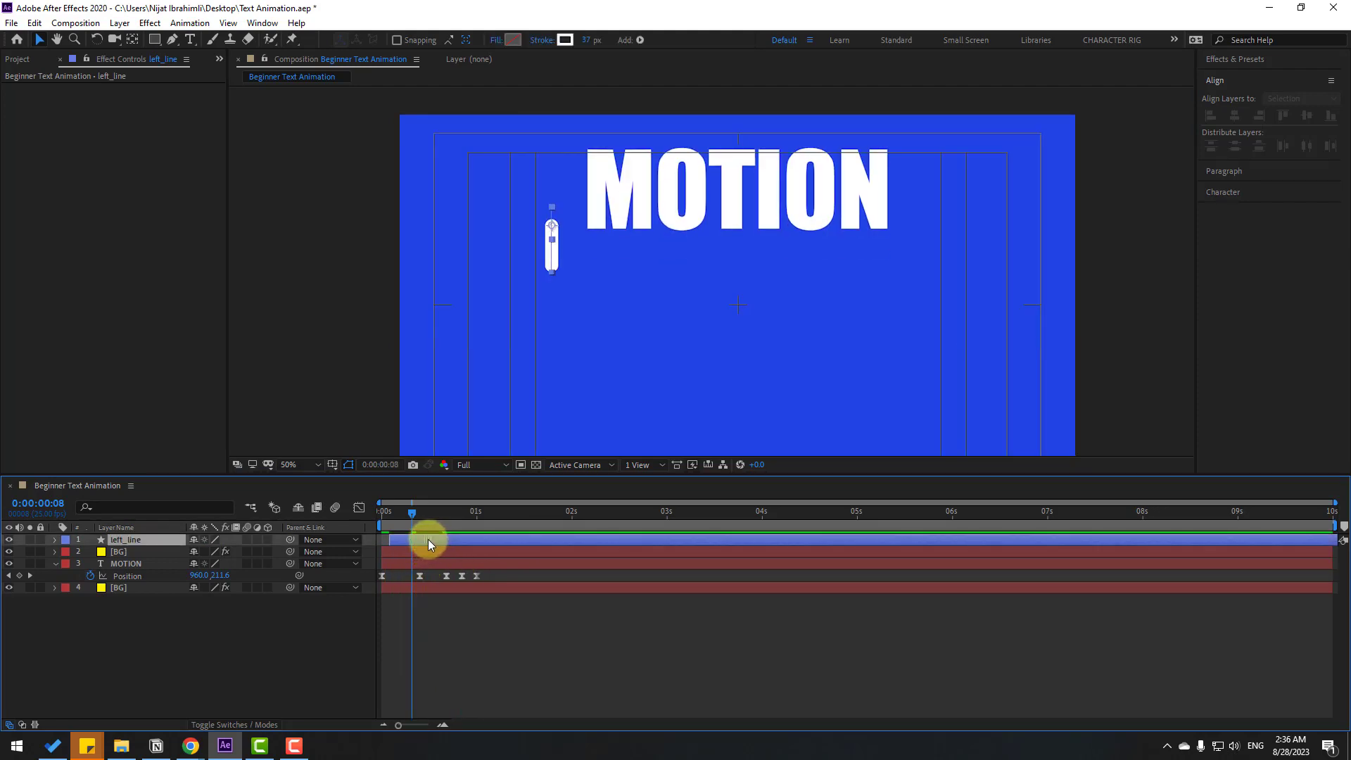
{"action": "key", "text": "space"}
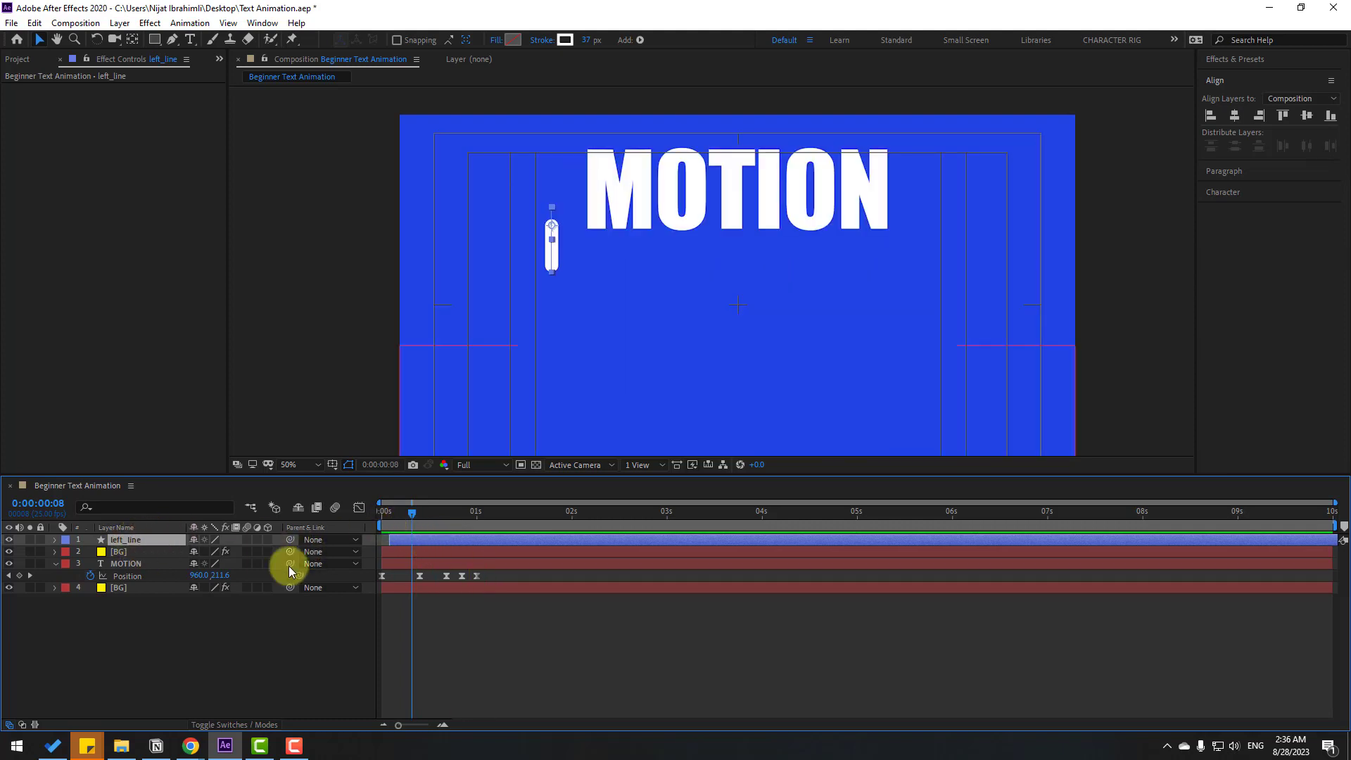
{"action": "key", "text": "ctrl+d"}
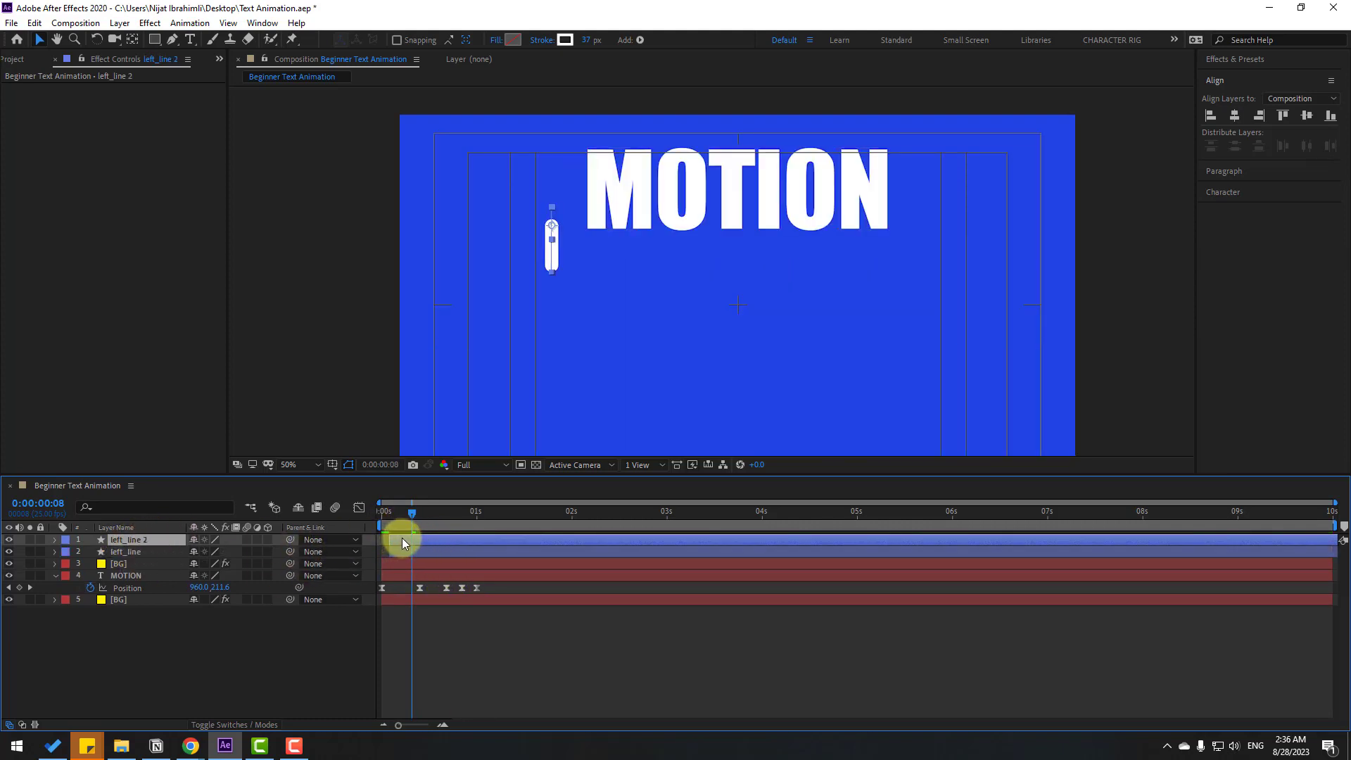
Move the left_line 2 copy right beside the N and preview
{"action": "left_click", "coordinate": [550, 228]}
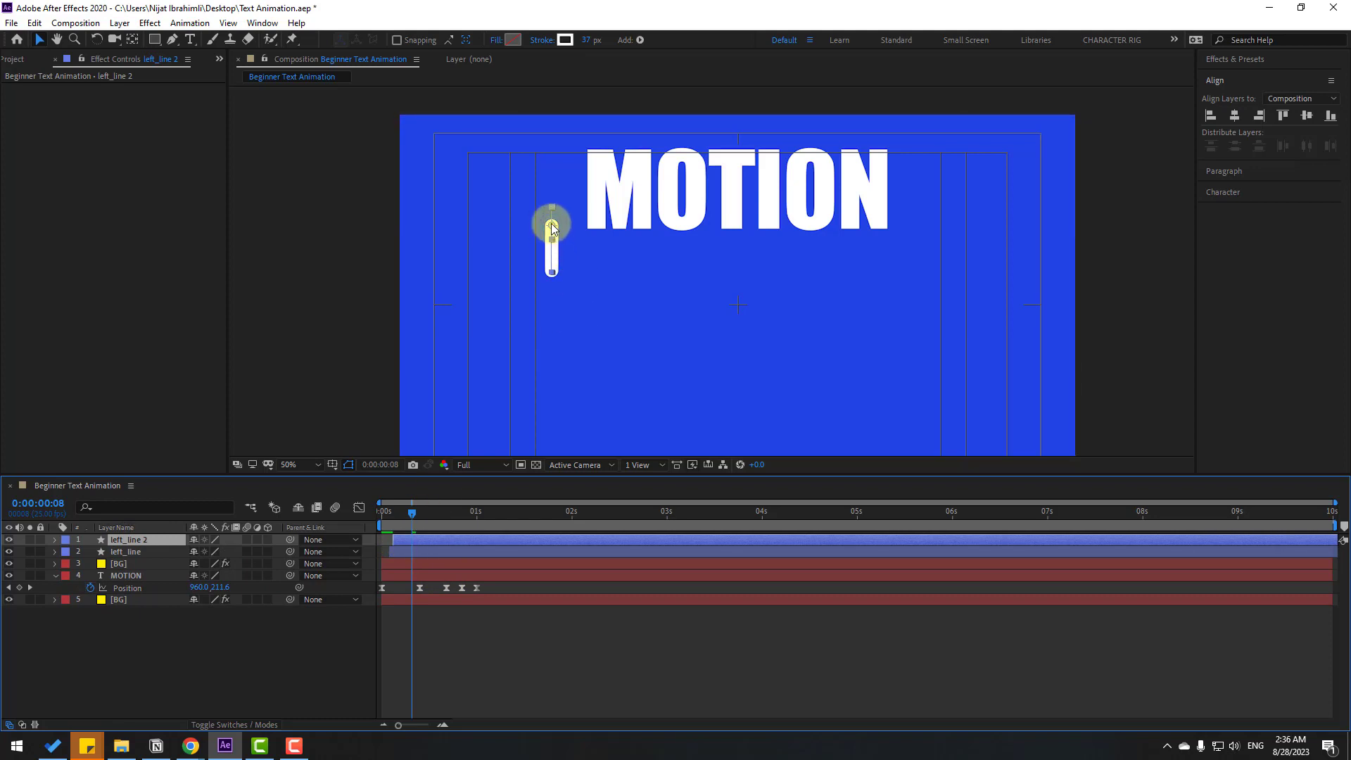
{"action": "left_click_drag", "start_coordinate": [551, 228], "coordinate": [918, 245]}
{"action": "left_click", "coordinate": [517, 624]}
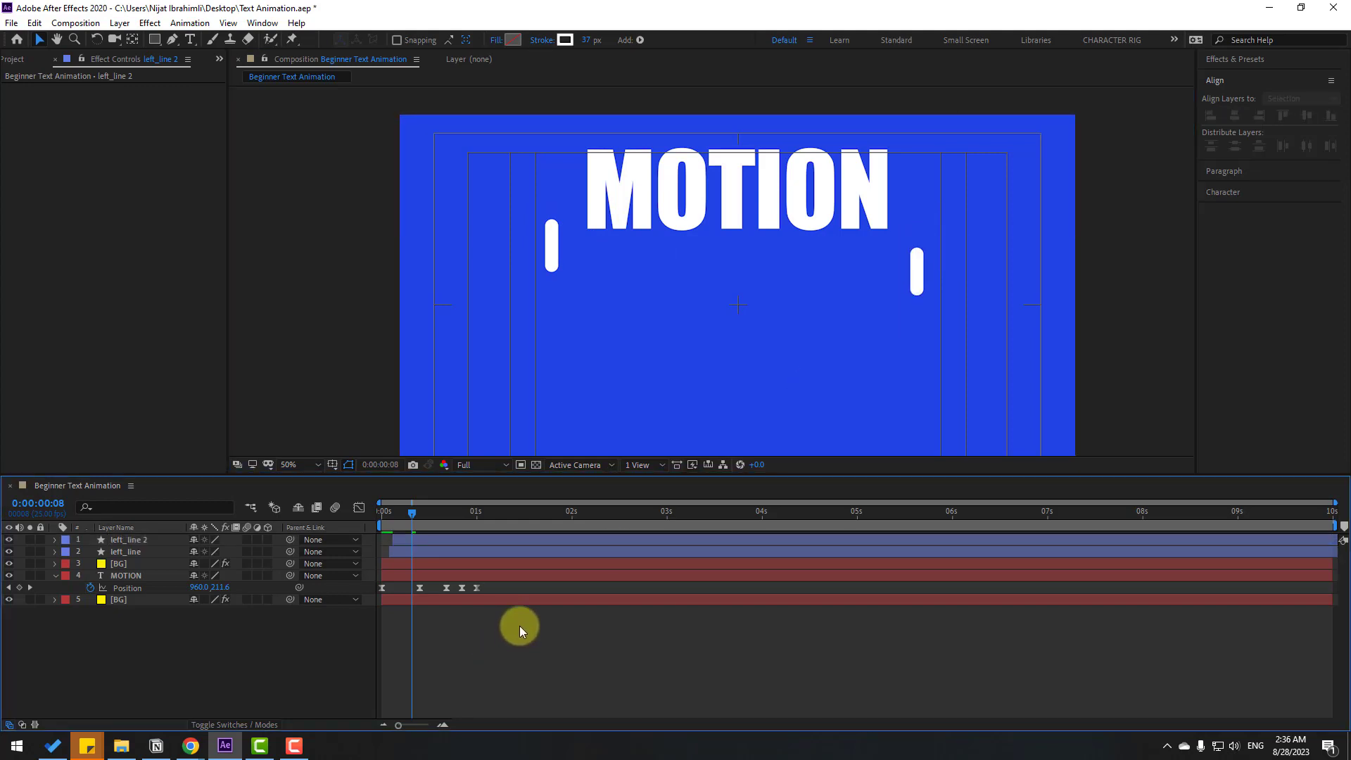
{"action": "key", "text": "space"}
{"action": "scroll", "coordinate": [638, 332], "scroll_direction": "down", "scroll_amount": 3}
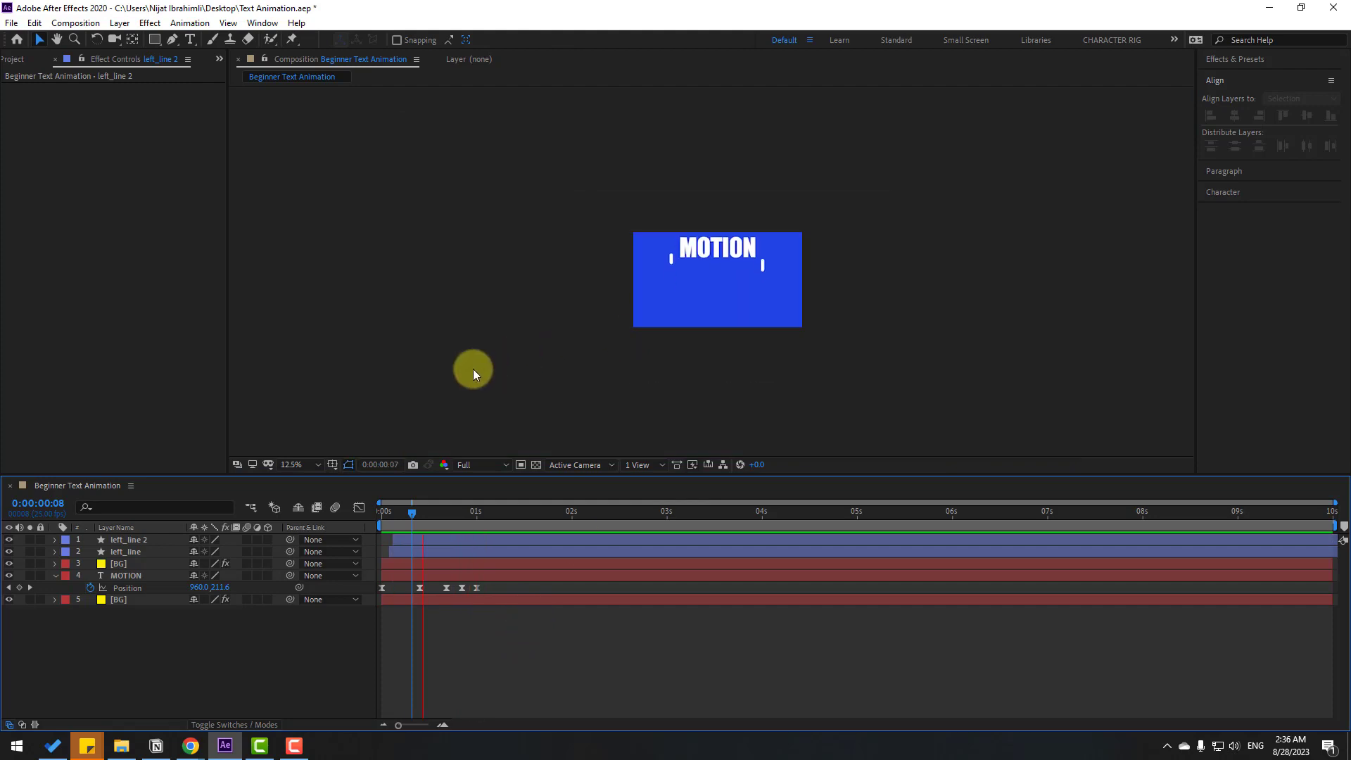
{"action": "scroll", "coordinate": [569, 352], "scroll_direction": "up", "scroll_amount": 1}
{"action": "scroll", "coordinate": [613, 394], "scroll_direction": "up", "scroll_amount": 2}
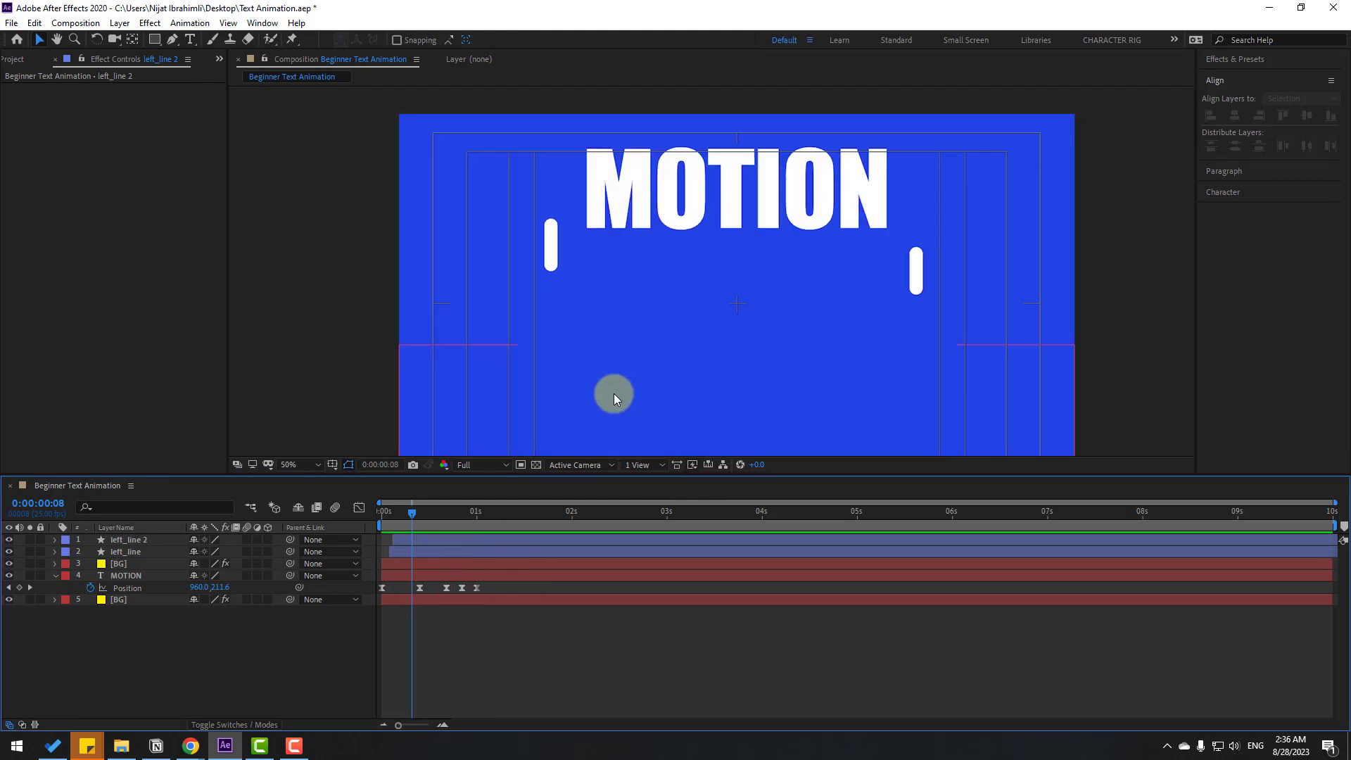
Move both lines down below the MOTION text, side by side
{"action": "left_click", "coordinate": [391, 515]}
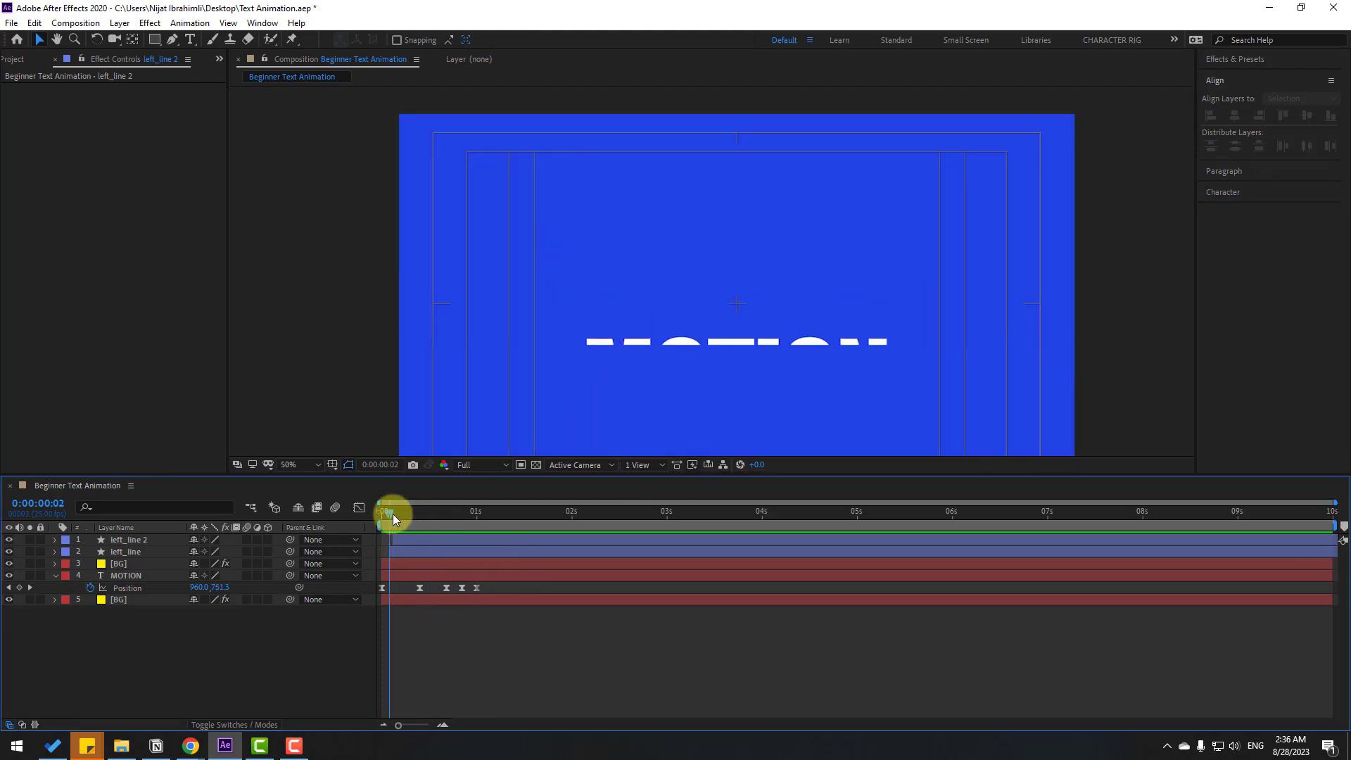
{"action": "left_click", "coordinate": [133, 551]}
{"action": "left_click_drag", "start_coordinate": [550, 234], "coordinate": [670, 305]}
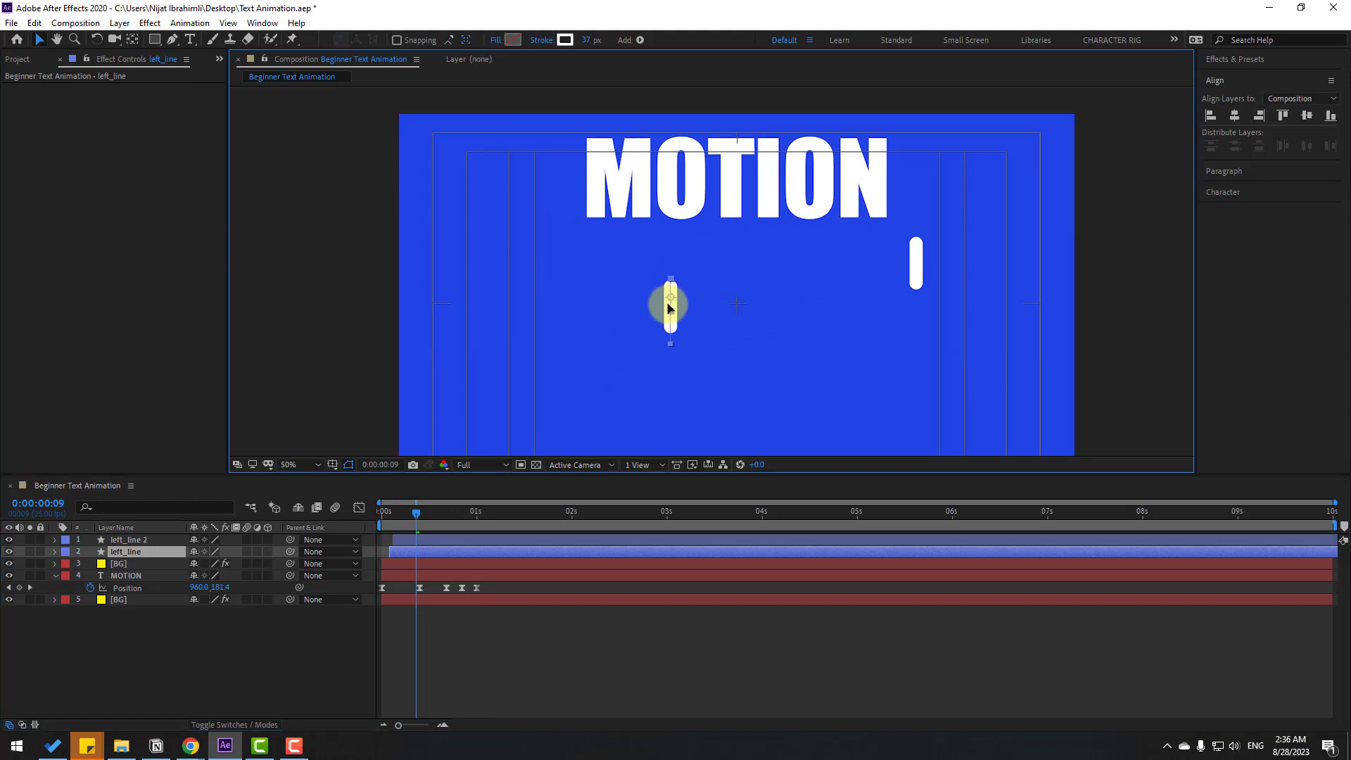
{"action": "left_click", "coordinate": [138, 554]}
{"action": "left_click", "coordinate": [164, 540]}
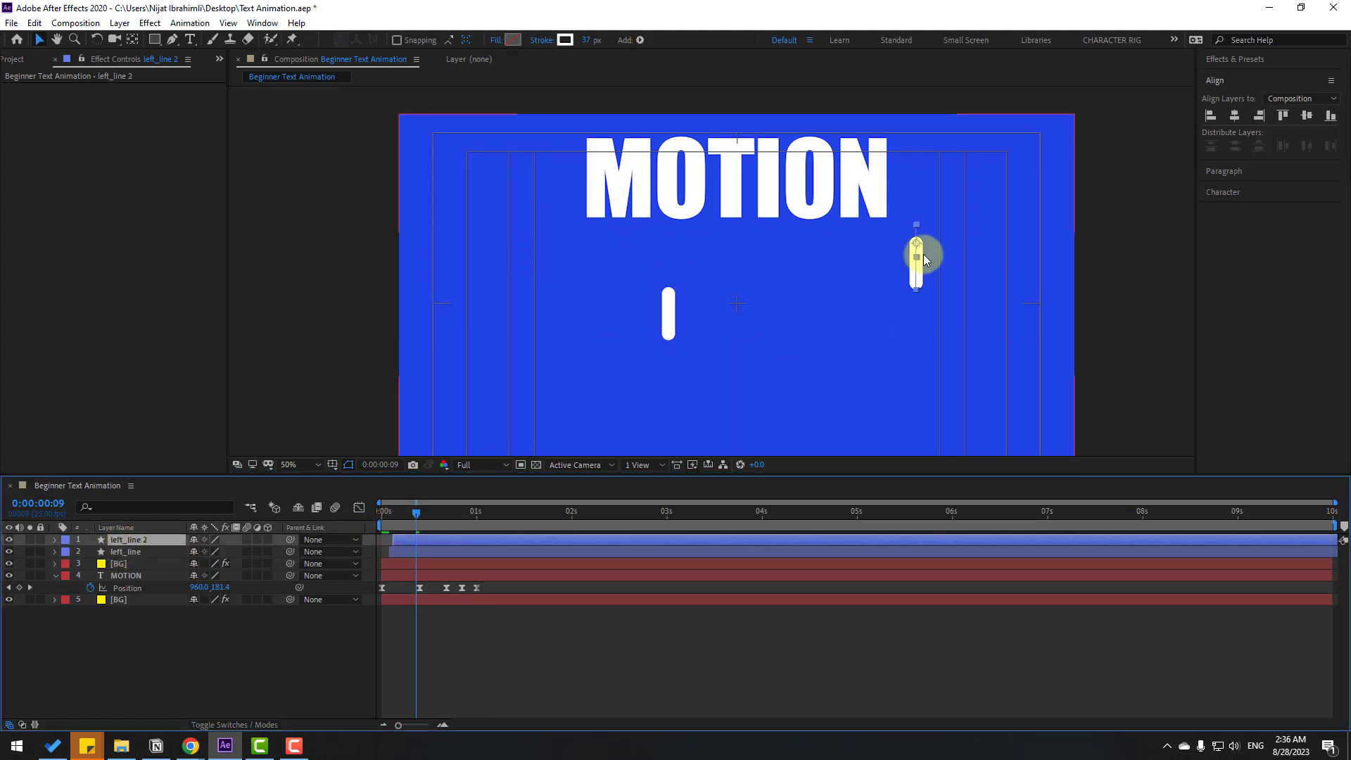
{"action": "left_click_drag", "start_coordinate": [913, 261], "coordinate": [764, 296]}
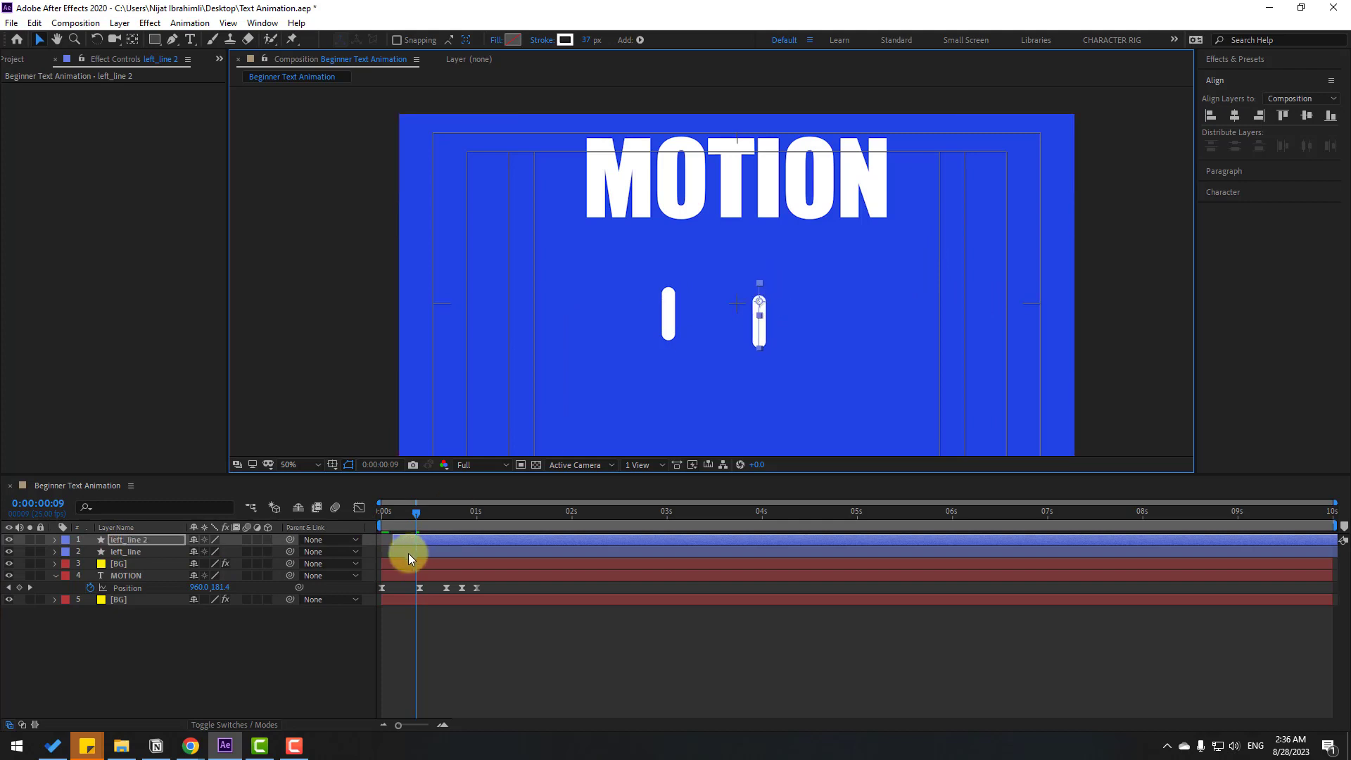
{"action": "mouse_move", "coordinate": [416, 512]}
{"action": "left_mouse_down"}
{"action": "mouse_move", "coordinate": [376, 516]}
{"action": "mouse_move", "coordinate": [408, 509]}
{"action": "mouse_move", "coordinate": [396, 512]}
{"action": "left_mouse_up"}
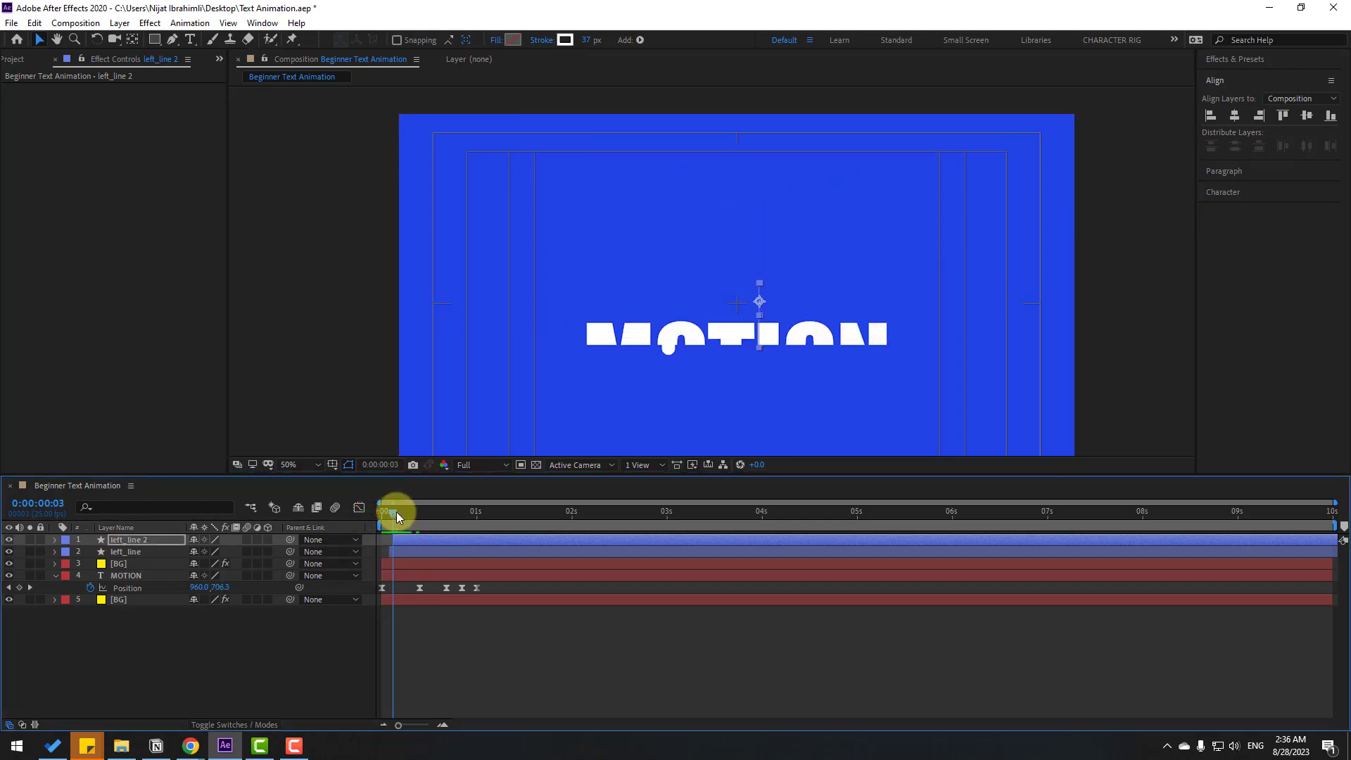
Scrub and preview the result, then select both left_line and left_line 2
{"action": "left_click", "coordinate": [415, 545], "text": "shift"}
{"action": "left_click", "coordinate": [503, 665]}
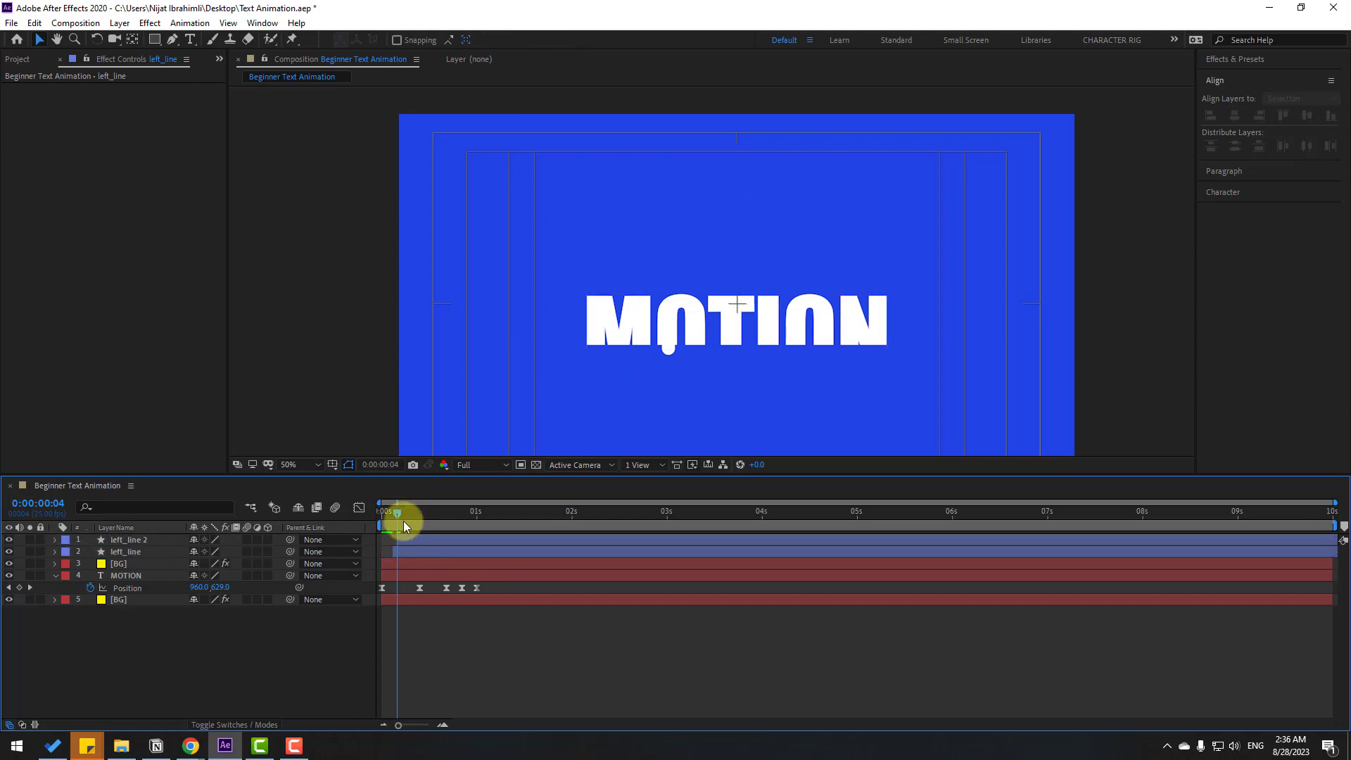
{"action": "mouse_move", "coordinate": [401, 511]}
{"action": "left_mouse_down"}
{"action": "mouse_move", "coordinate": [433, 508]}
{"action": "mouse_move", "coordinate": [420, 508]}
{"action": "left_mouse_up"}
{"action": "left_click", "coordinate": [417, 546]}
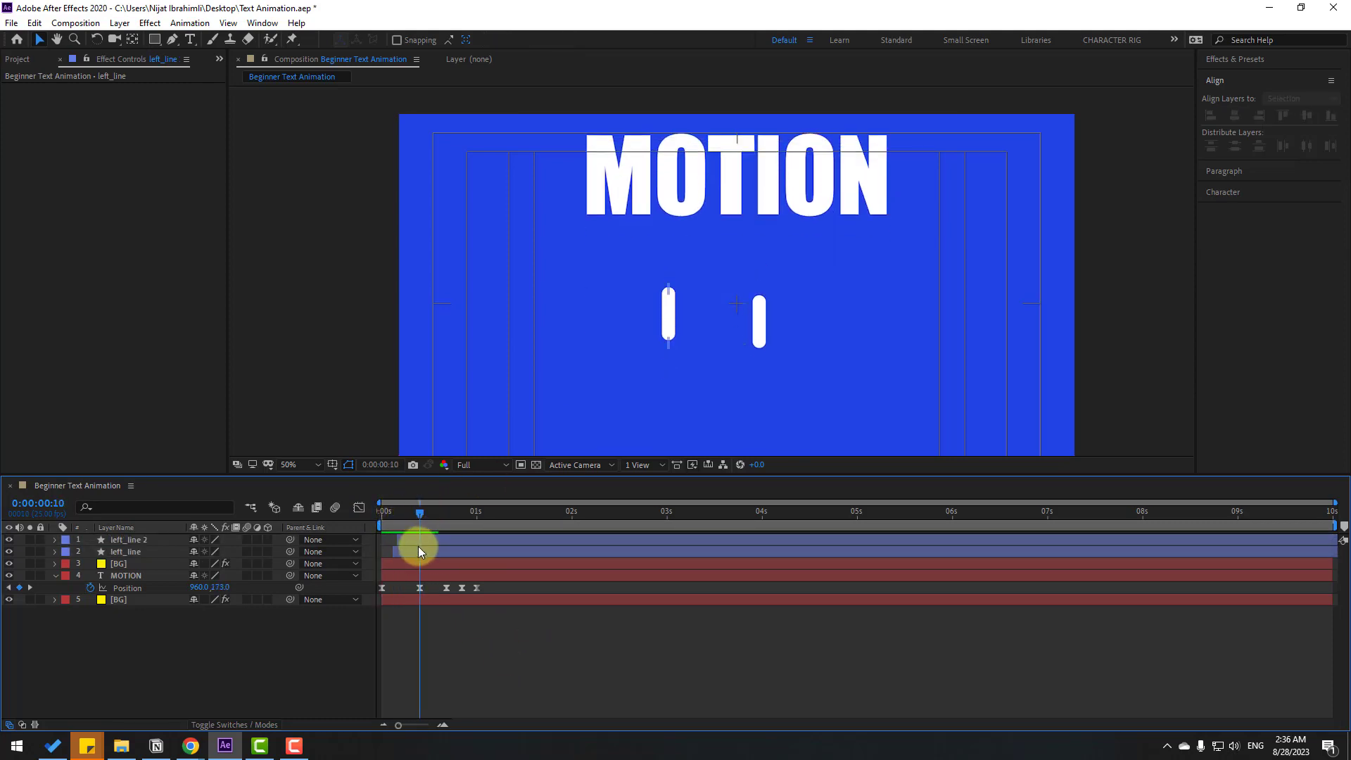
{"action": "key", "text": "space"}
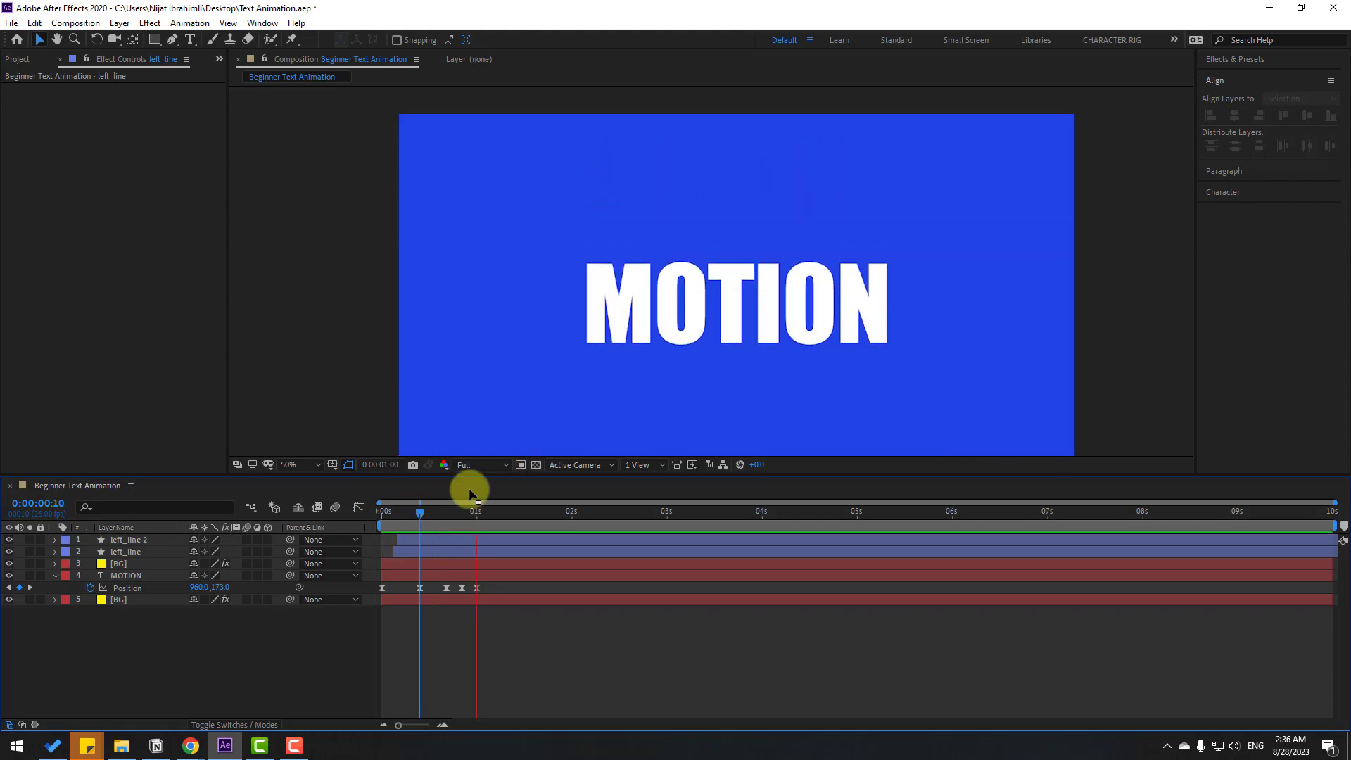
{"action": "key", "text": "space"}
{"action": "left_click", "coordinate": [128, 552]}
{"action": "left_click", "coordinate": [128, 539], "text": "ctrl"}
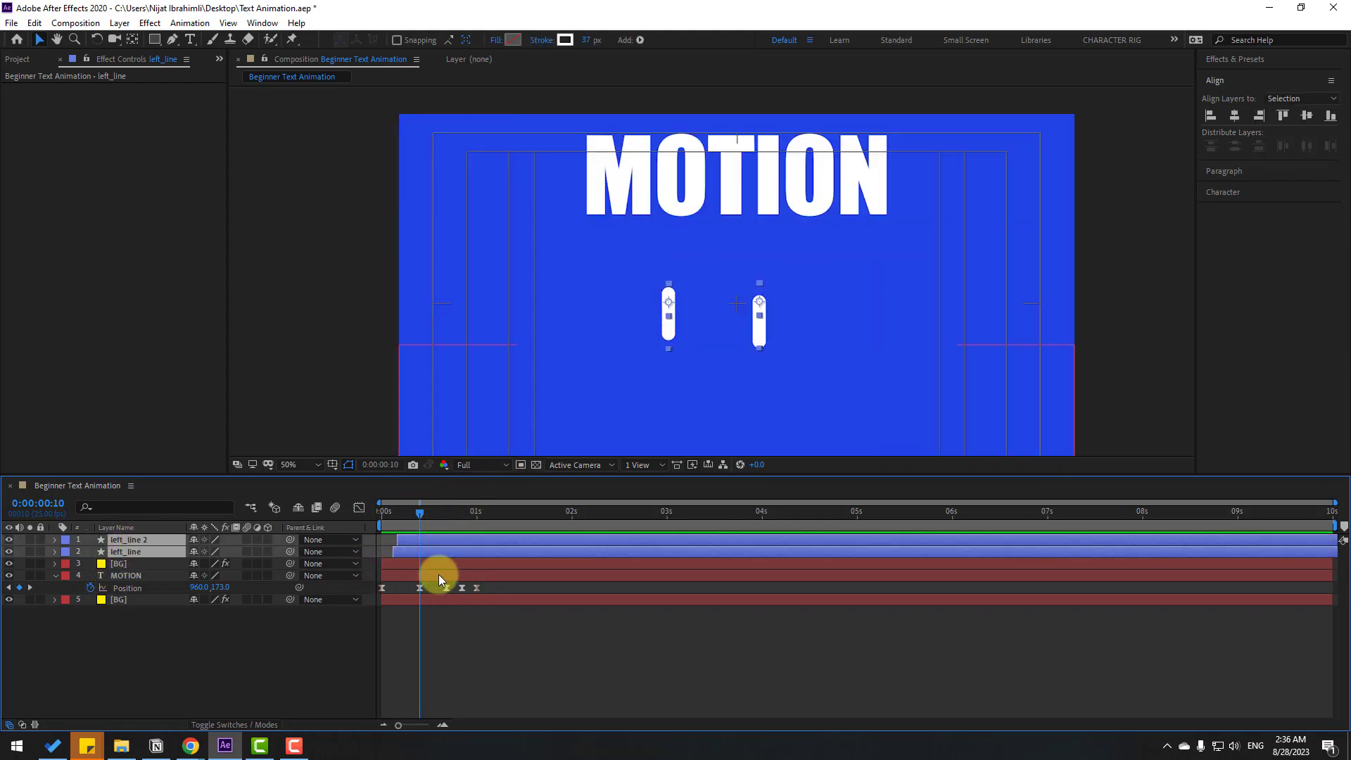
Reveal both lines' Start and End keyframes with U, shift them earlier, and preview
{"action": "key", "text": "u"}
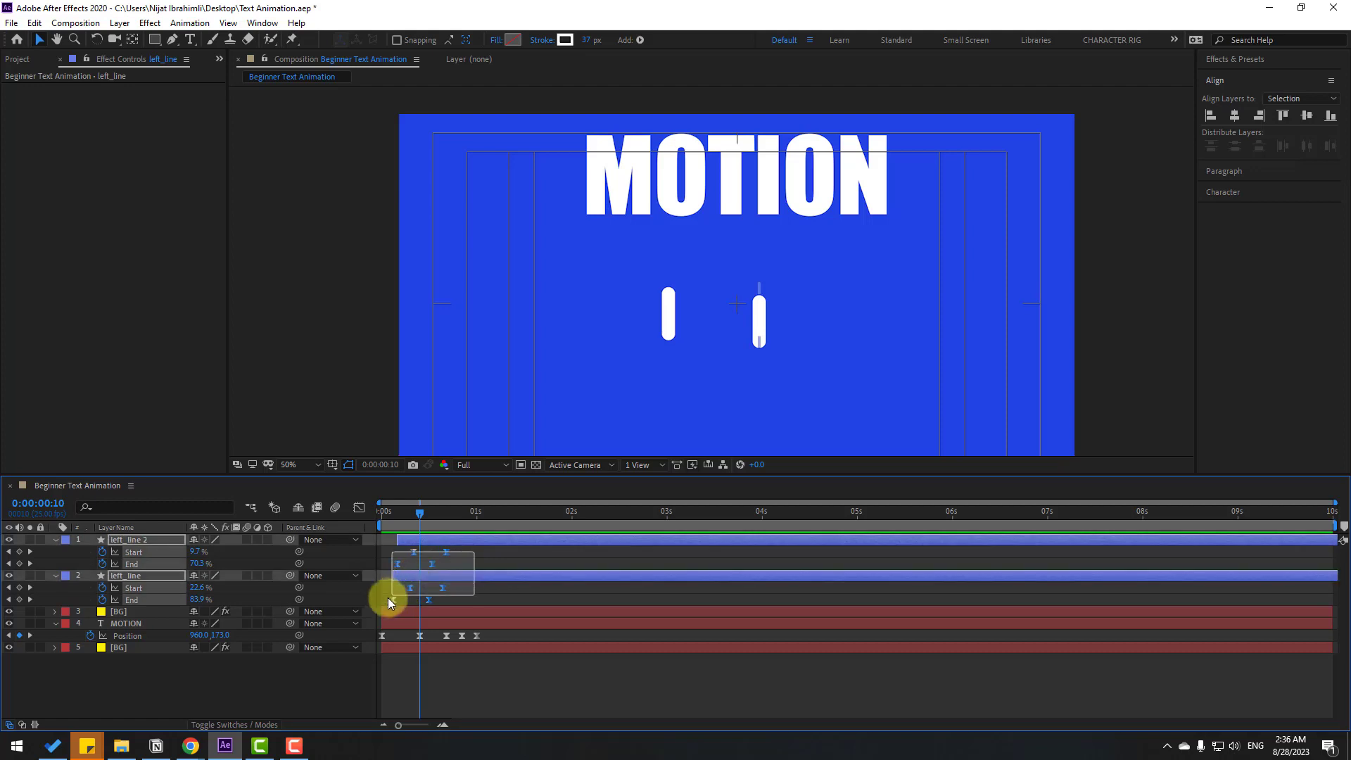
{"action": "left_click_drag", "start_coordinate": [387, 597], "coordinate": [428, 550]}
{"action": "left_click", "coordinate": [482, 563]}
{"action": "key", "text": "space"}
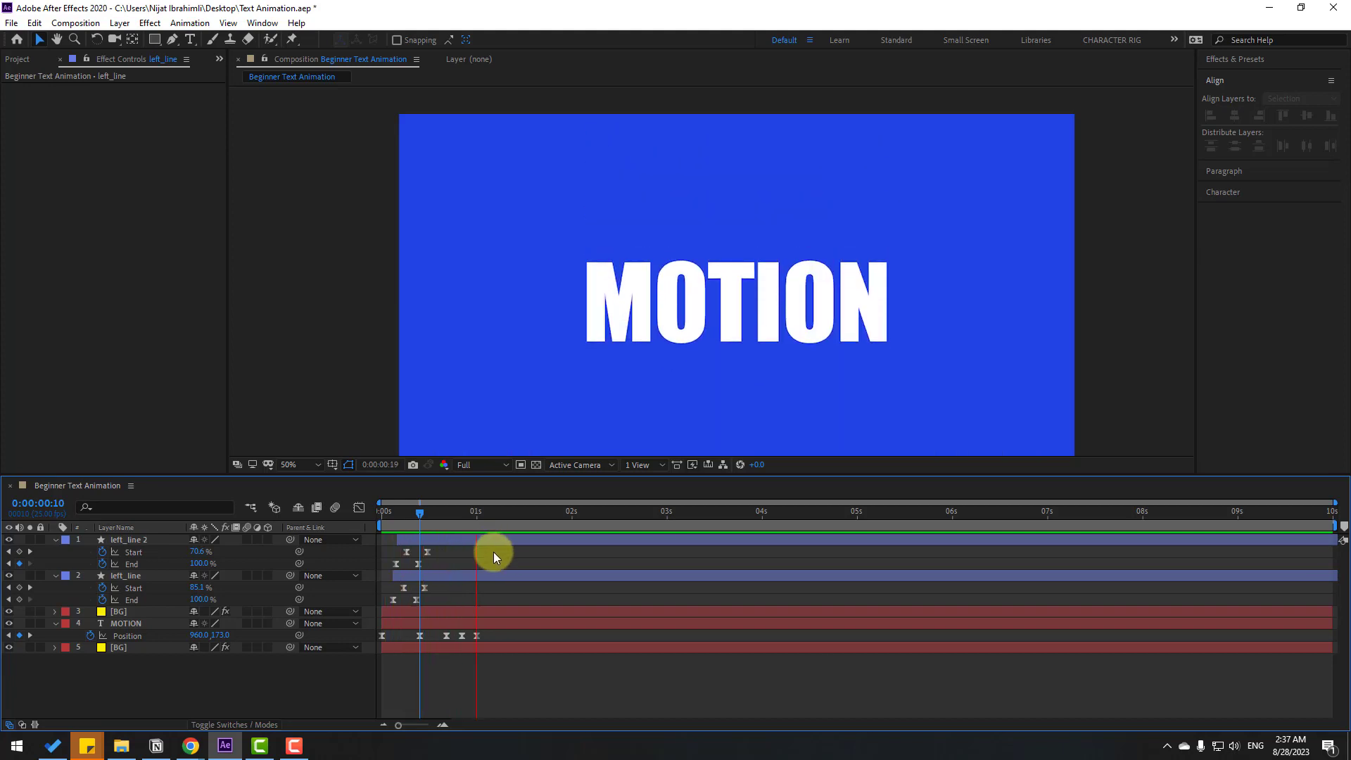
{"action": "left_click", "coordinate": [393, 515]}
{"action": "left_click_drag", "start_coordinate": [392, 516], "coordinate": [405, 514]}
{"action": "key", "text": "period"}
{"action": "key", "text": "comma"}
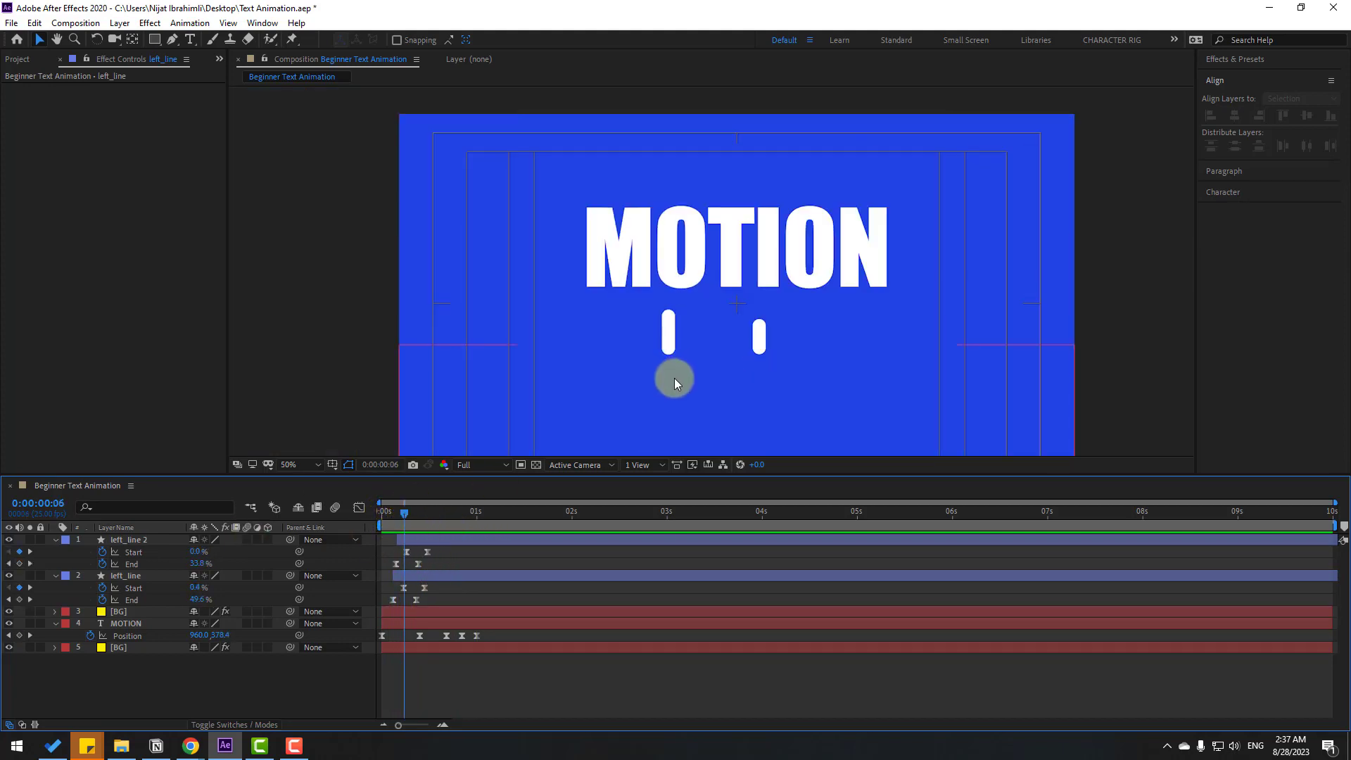
Spread the lines apart, moving left_line further left and left_line 2 further right
{"action": "left_click", "coordinate": [412, 575]}
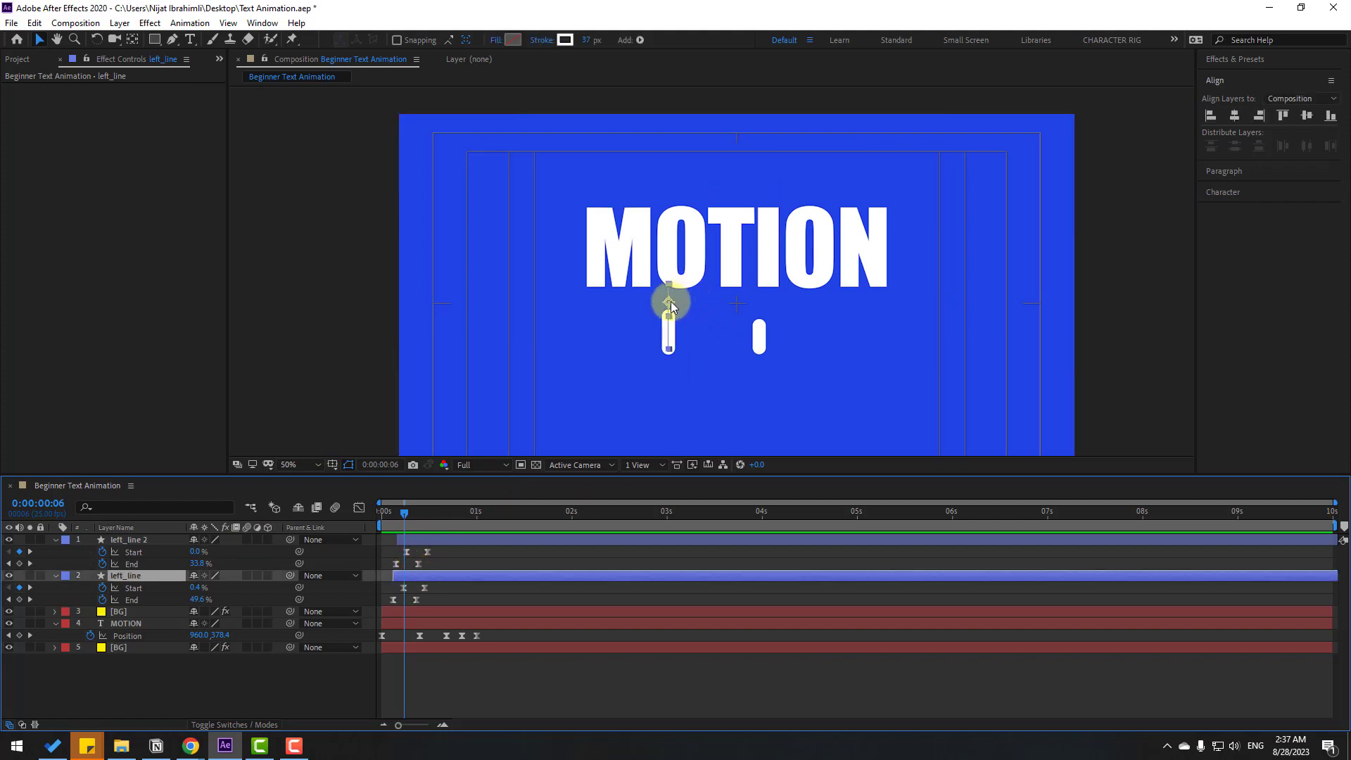
{"action": "left_click_drag", "start_coordinate": [670, 301], "coordinate": [623, 301]}
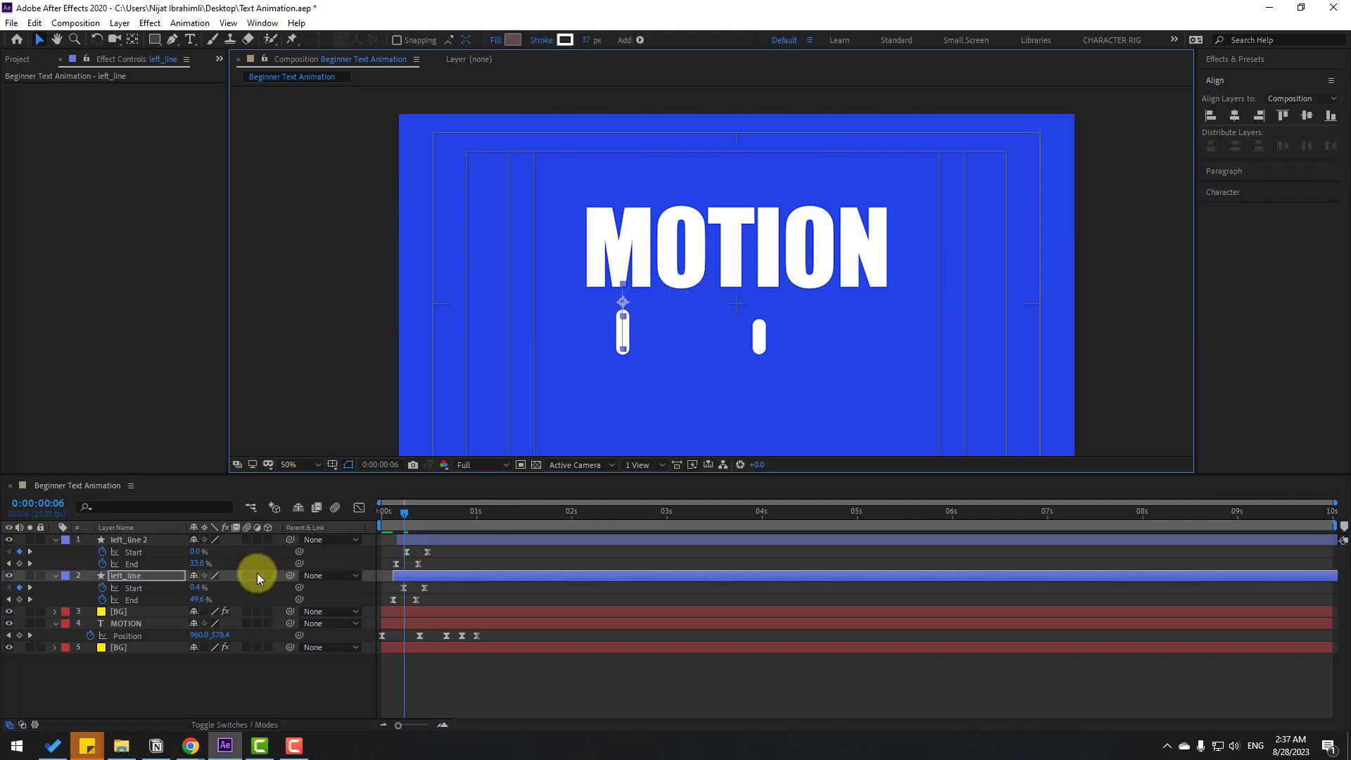
{"action": "left_click", "coordinate": [146, 539]}
{"action": "left_click_drag", "start_coordinate": [756, 314], "coordinate": [858, 299]}
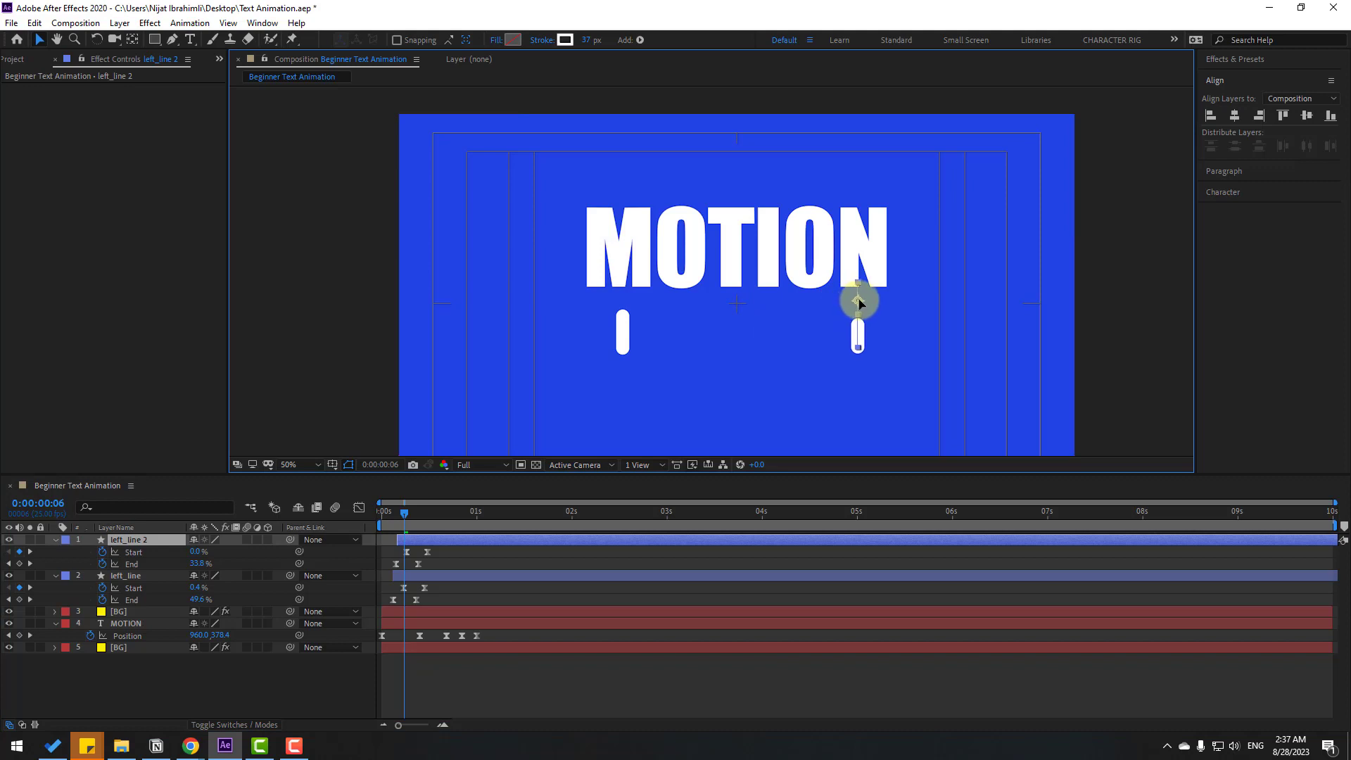
Duplicate into left_line 3, centre it between the pills, and start it slightly earlier
{"action": "left_click", "coordinate": [151, 539]}
{"action": "key", "text": "ctrl+d"}
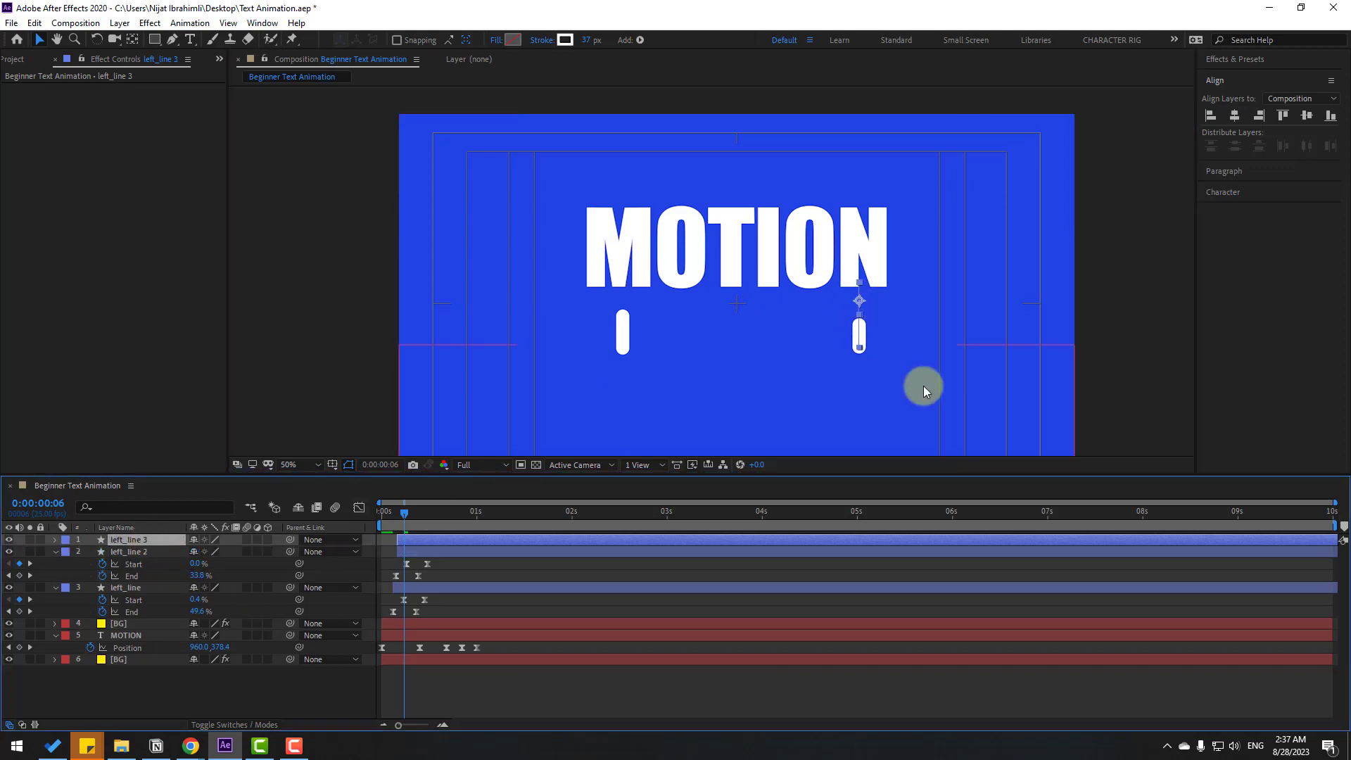
{"action": "left_click_drag", "start_coordinate": [853, 301], "coordinate": [732, 292]}
{"action": "left_click", "coordinate": [403, 556]}
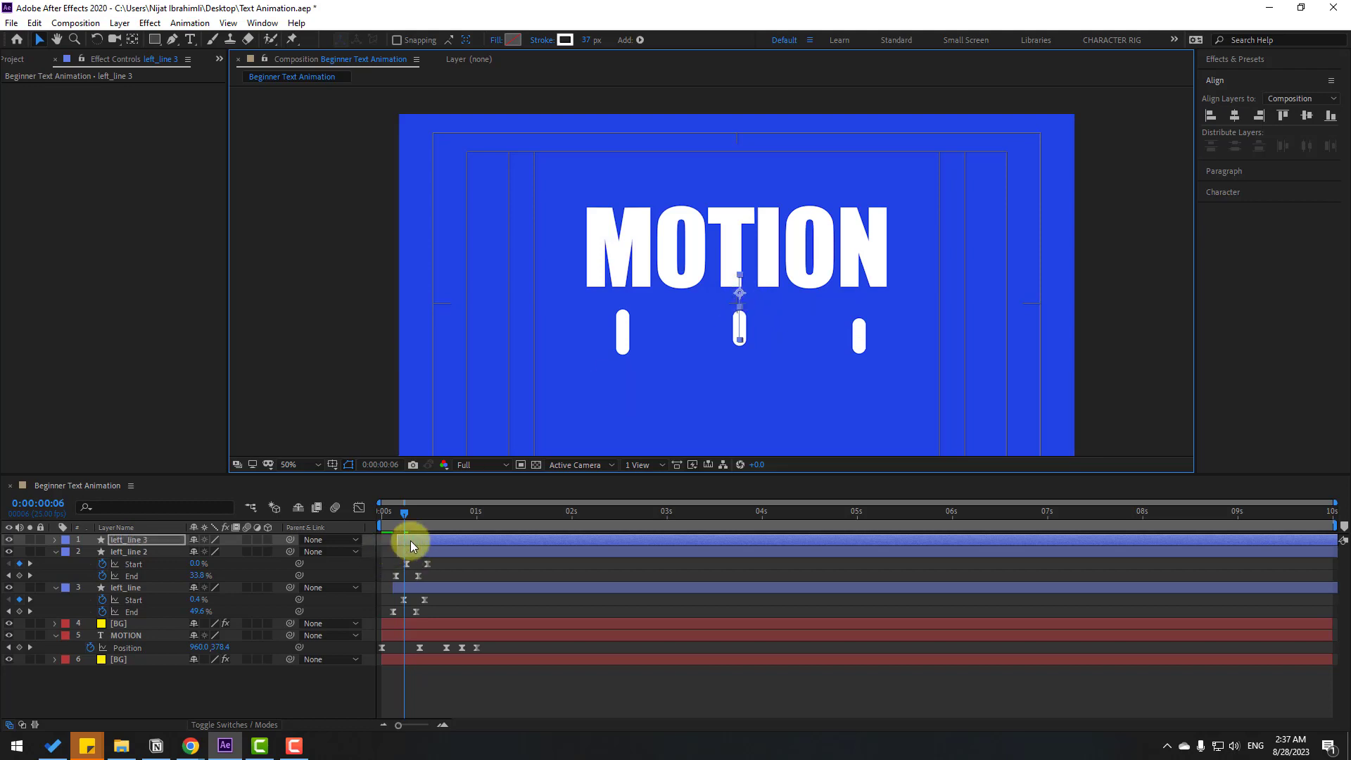
{"action": "left_click_drag", "start_coordinate": [406, 538], "coordinate": [404, 538]}
{"action": "key", "text": "space"}
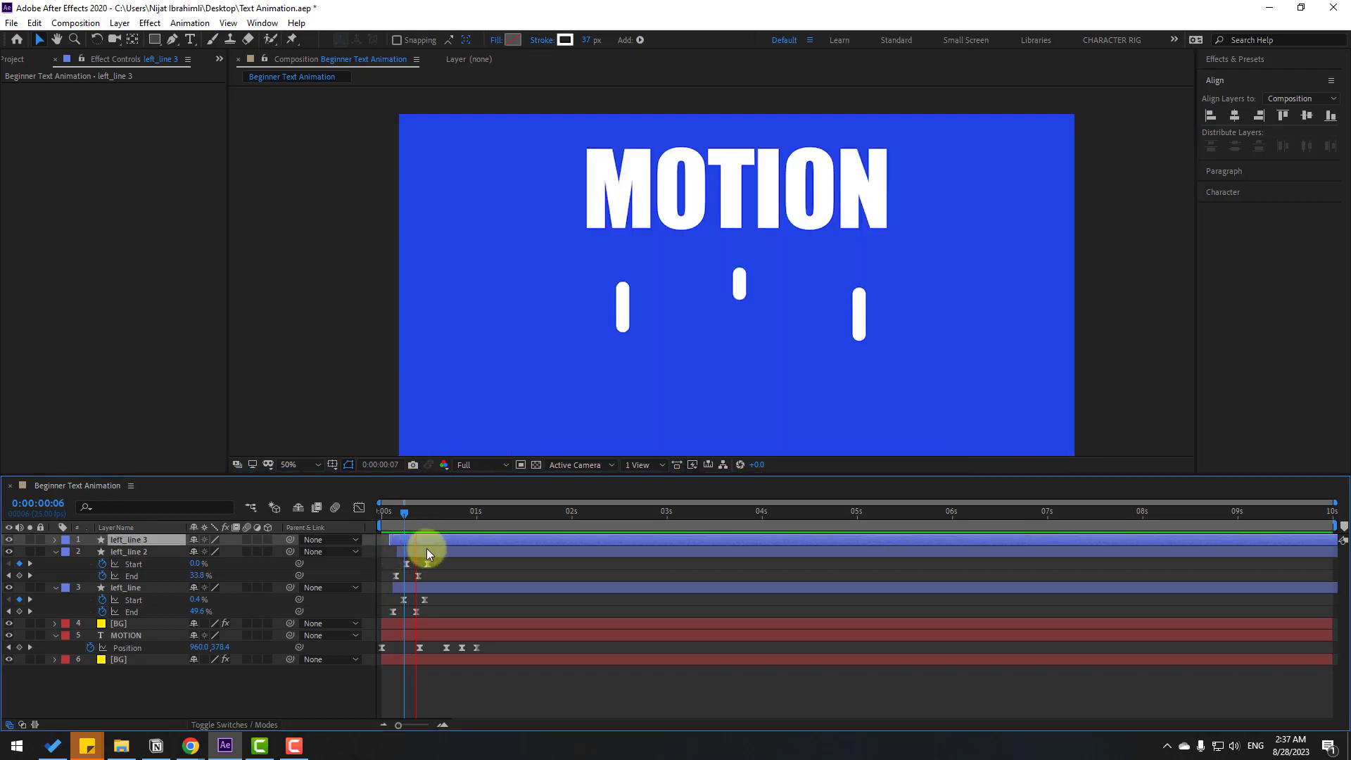
{"action": "key", "text": "n"}
{"action": "left_click", "coordinate": [310, 464]}
Add a per-character Scale animator to the MOTION text layer
{"action": "left_click", "coordinate": [313, 480]}
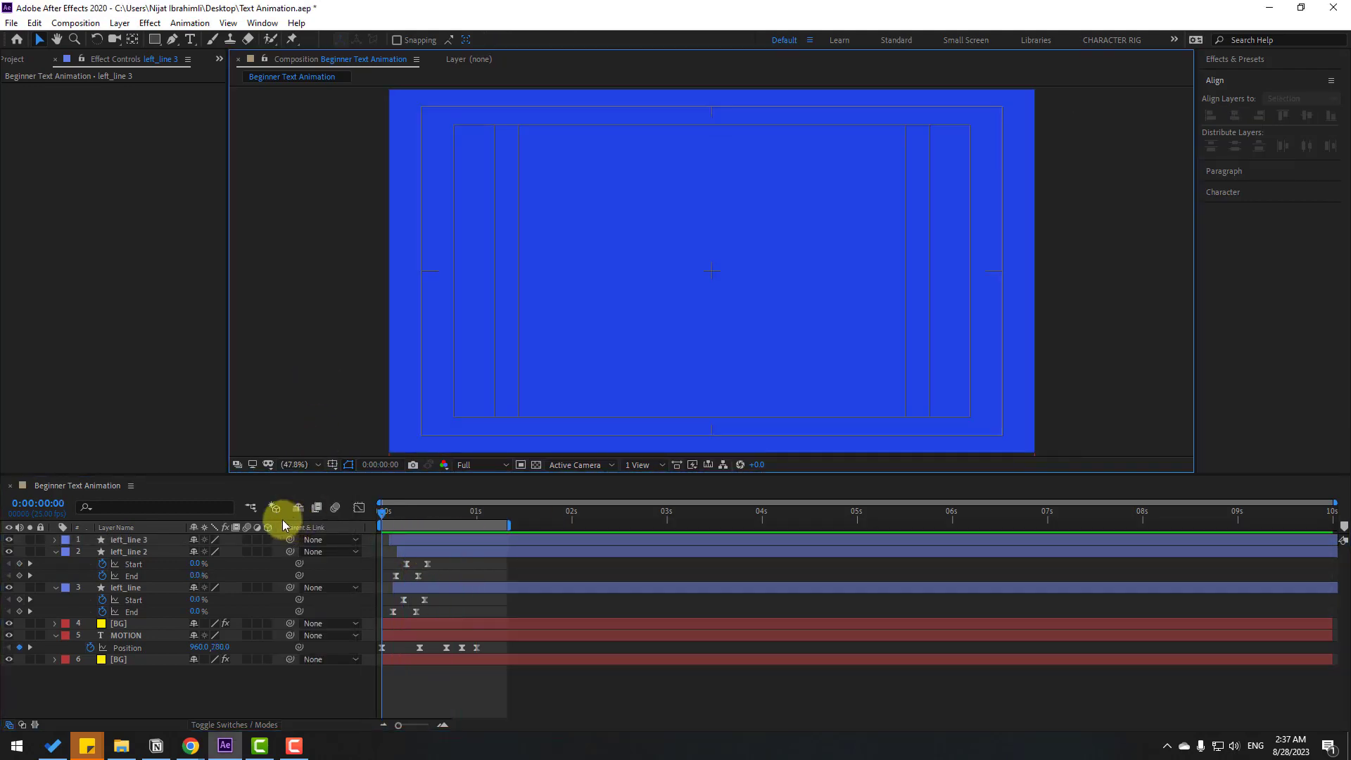
{"action": "left_click", "coordinate": [128, 636]}
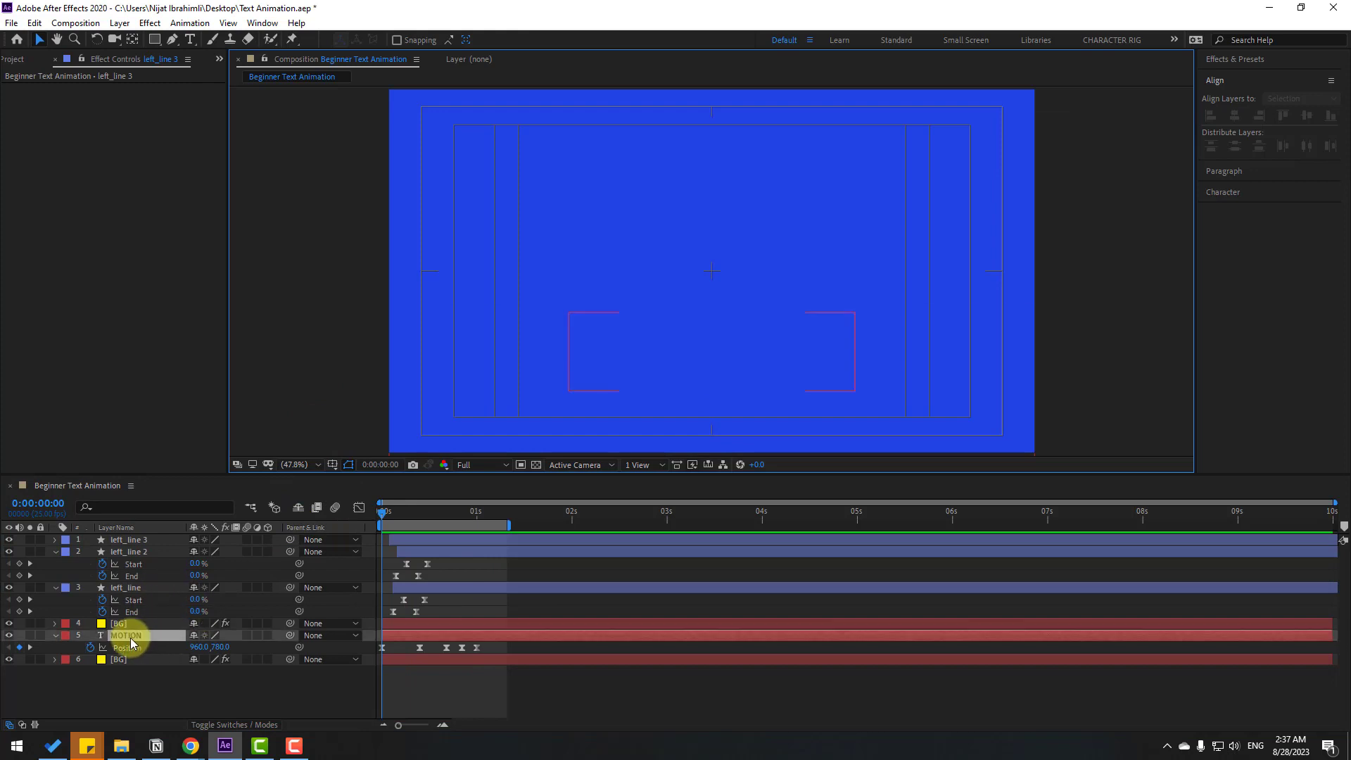
{"action": "left_click", "coordinate": [54, 635]}
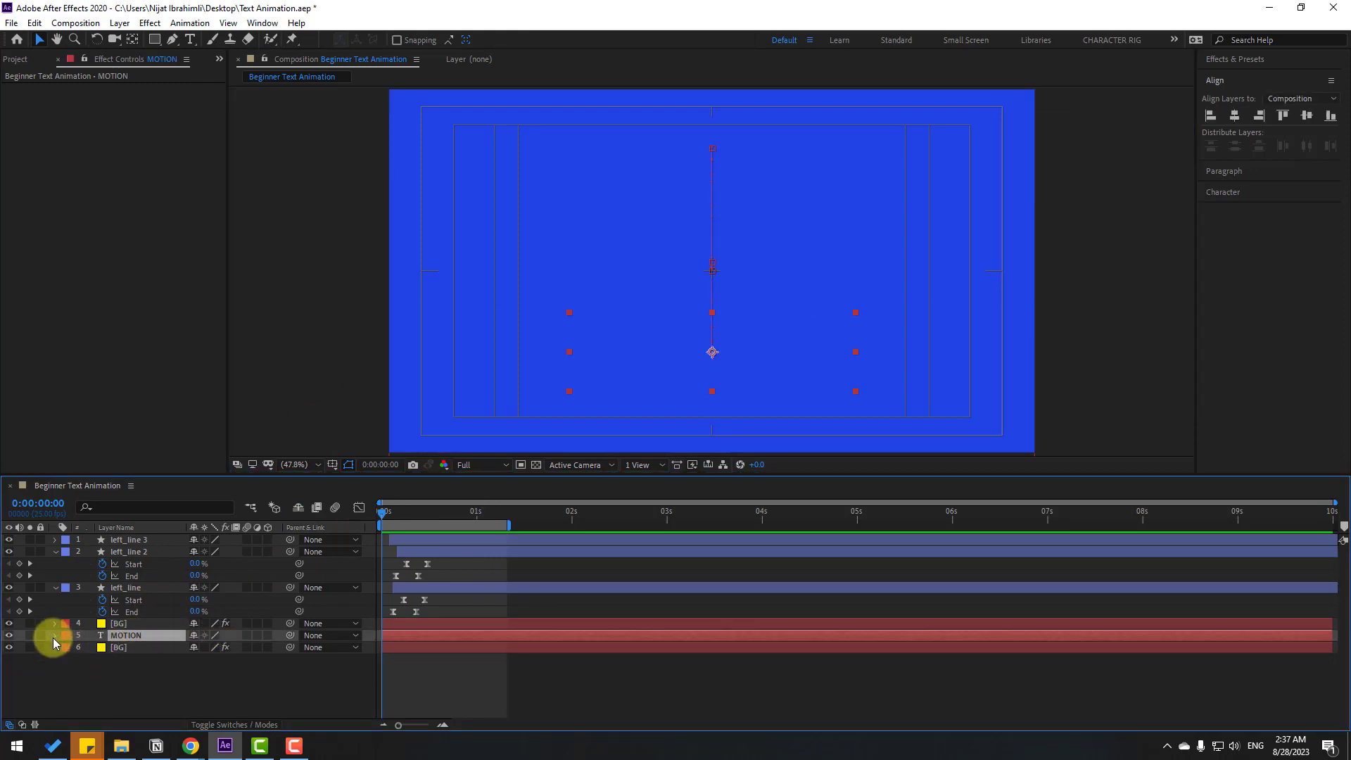
{"action": "left_click", "coordinate": [68, 655]}
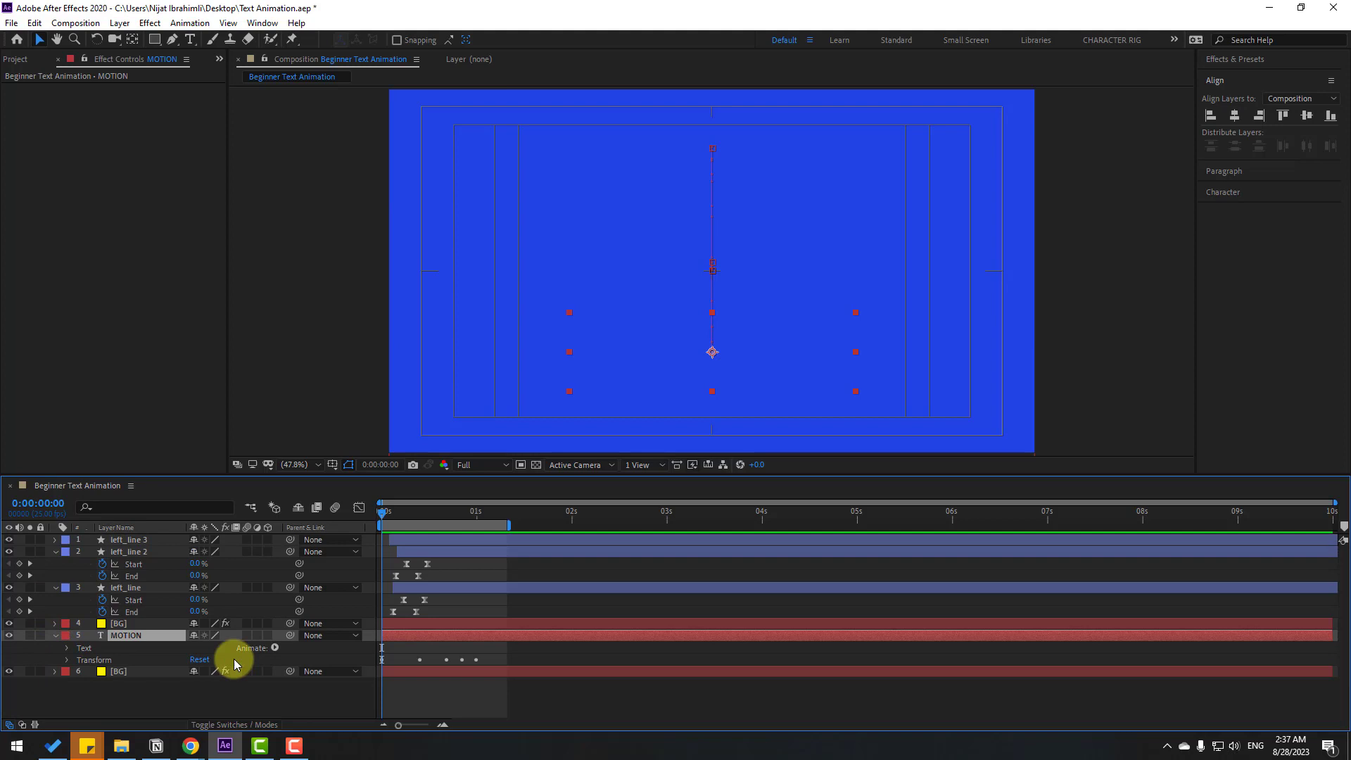
{"action": "left_click", "coordinate": [275, 647]}
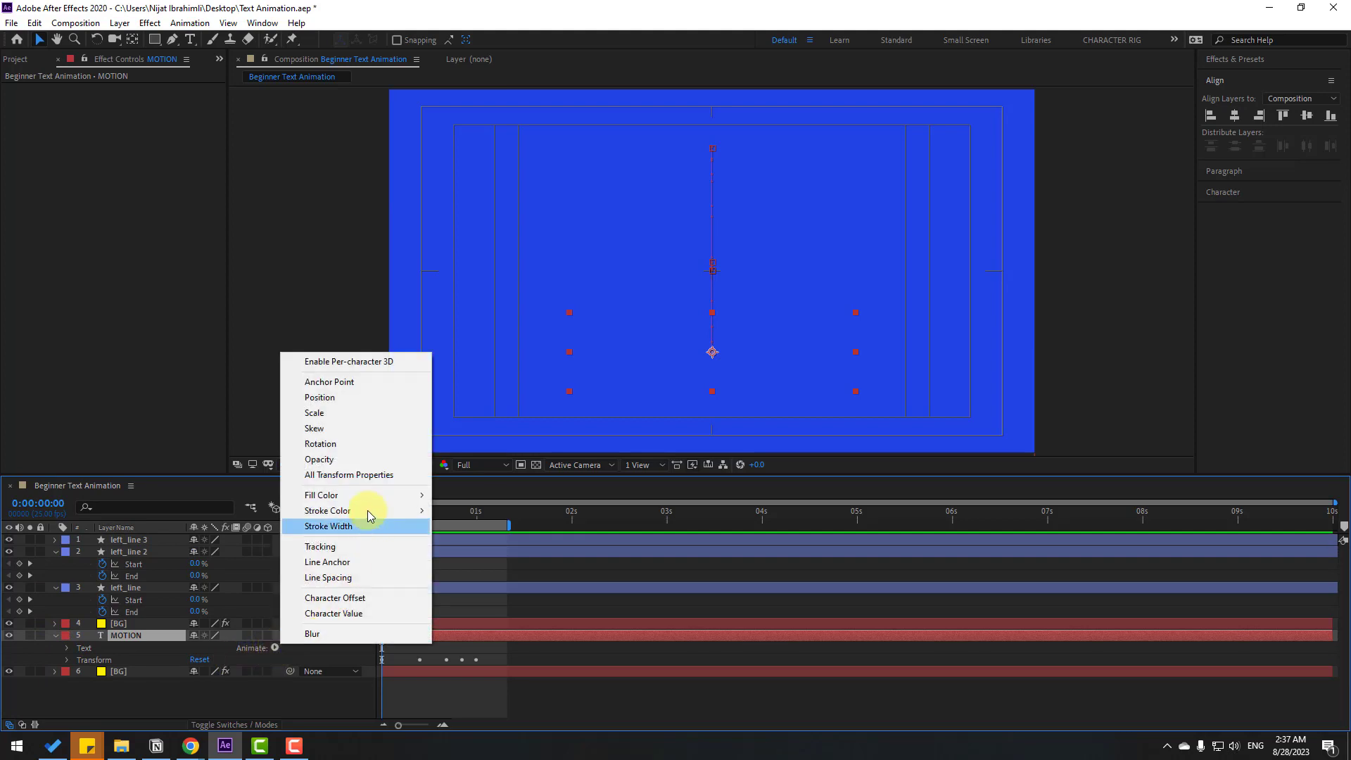
{"action": "left_click", "coordinate": [314, 413]}
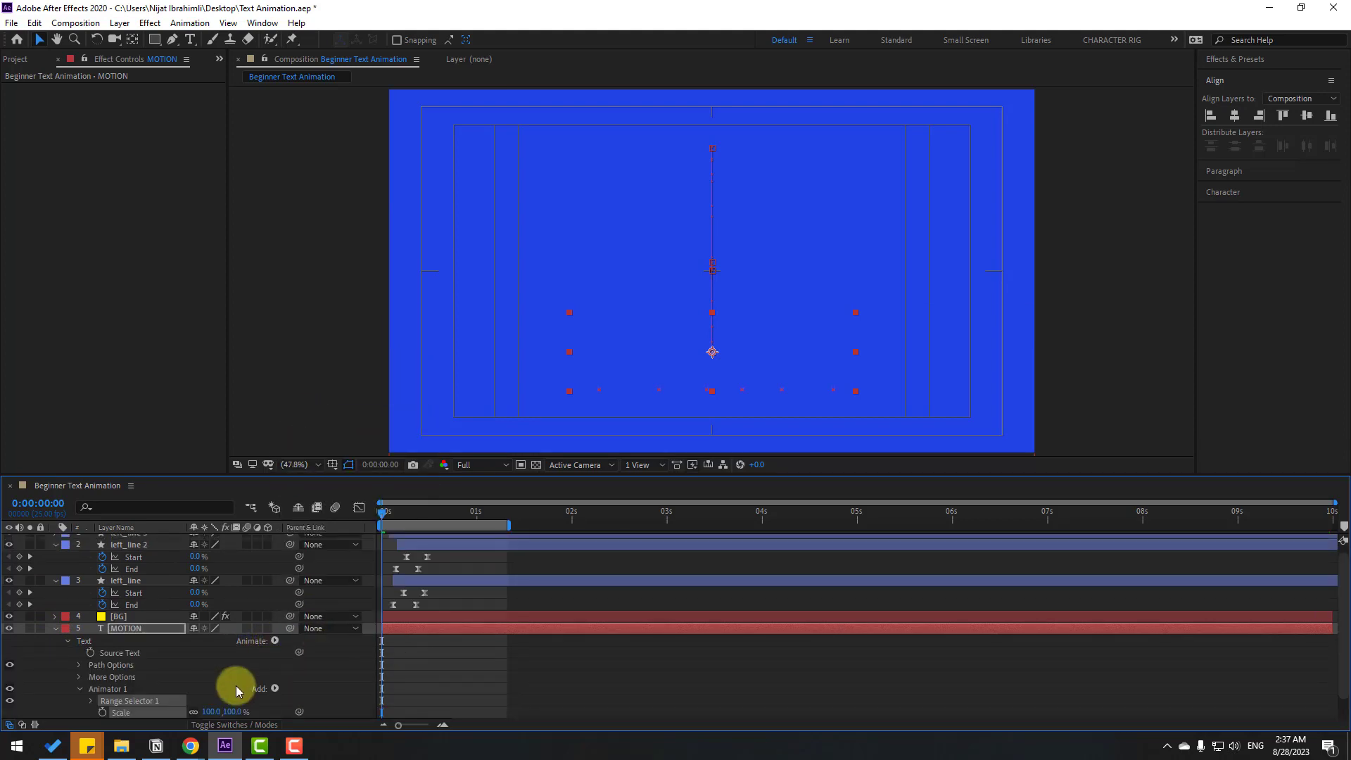
Keyframe the animator scale from 0% at the start to 100% about half a second in
{"action": "scroll", "coordinate": [232, 664], "scroll_direction": "down", "scroll_amount": 1}
{"action": "left_click", "coordinate": [209, 639]}
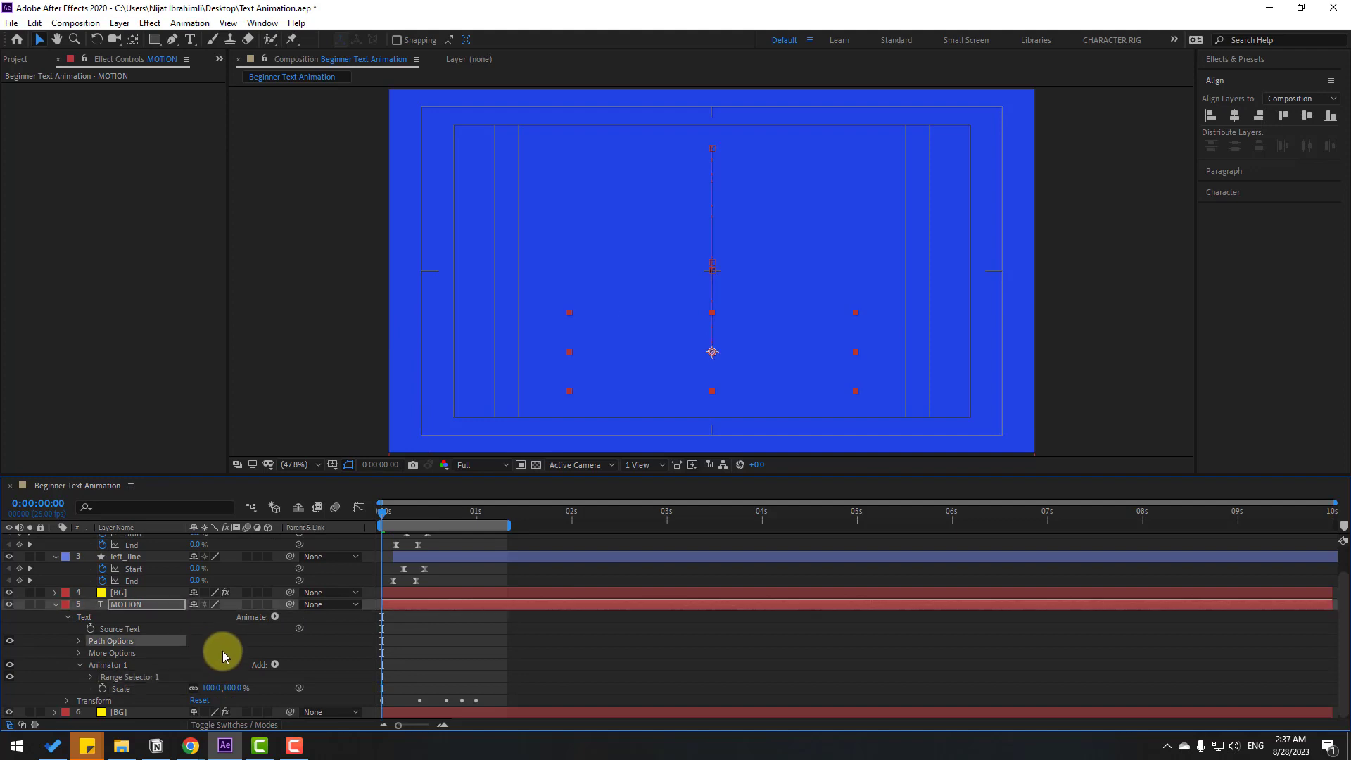
{"action": "left_click", "coordinate": [210, 688]}
{"action": "type", "text": "0"}
{"action": "key", "text": "Return"}
{"action": "left_click", "coordinate": [103, 688]}
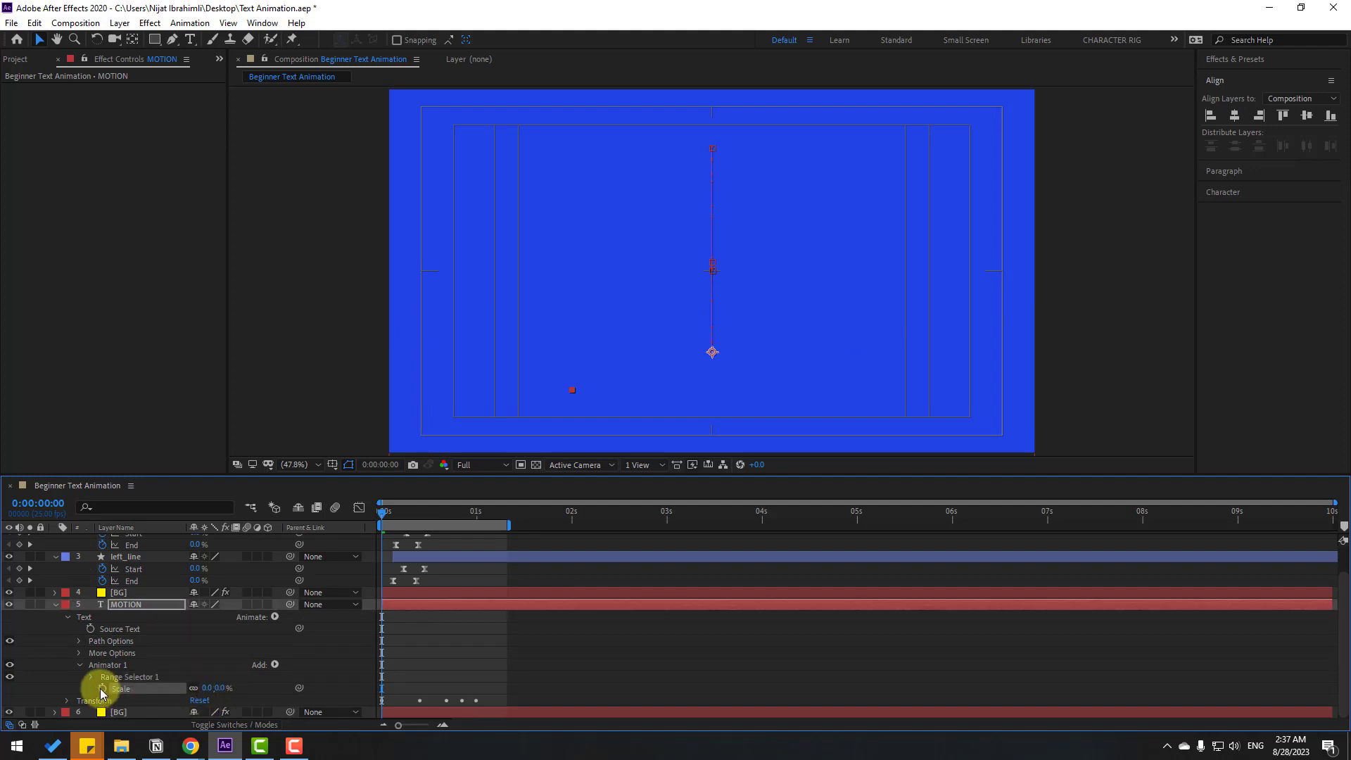
{"action": "left_click_drag", "start_coordinate": [391, 510], "coordinate": [422, 514]}
{"action": "left_click", "coordinate": [205, 687]}
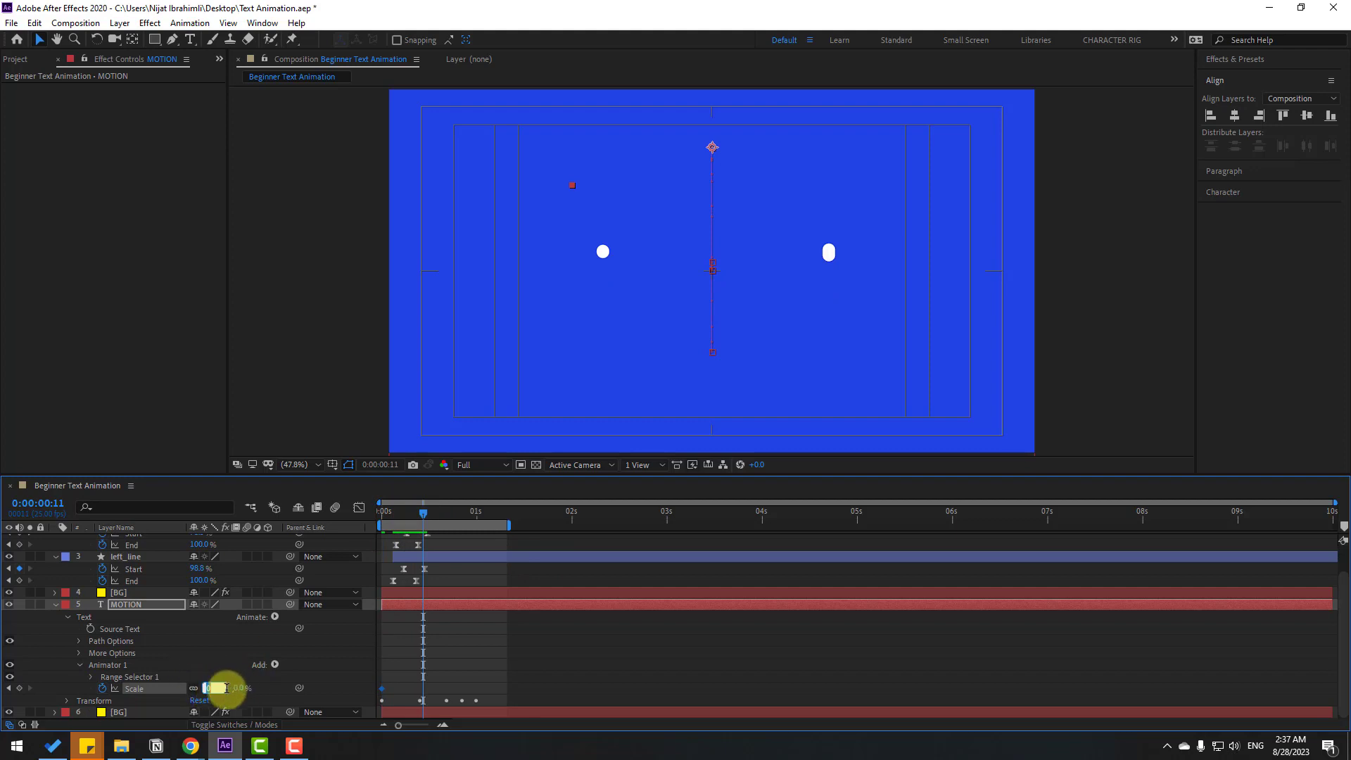
{"action": "type", "text": "100"}
{"action": "key", "text": "Return"}
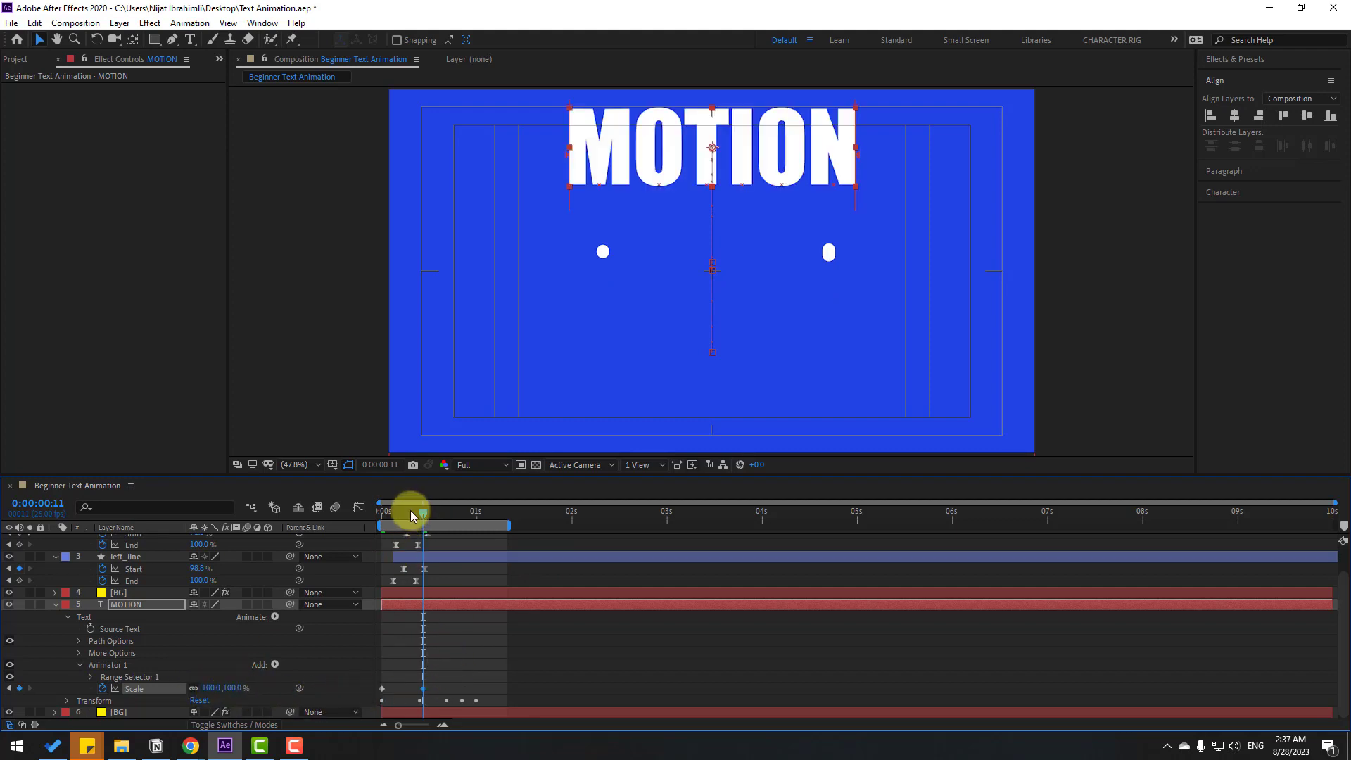
Apply Easy Ease to the scale keyframes and shift the last one slightly later
{"action": "left_click_drag", "start_coordinate": [410, 509], "coordinate": [420, 504]}
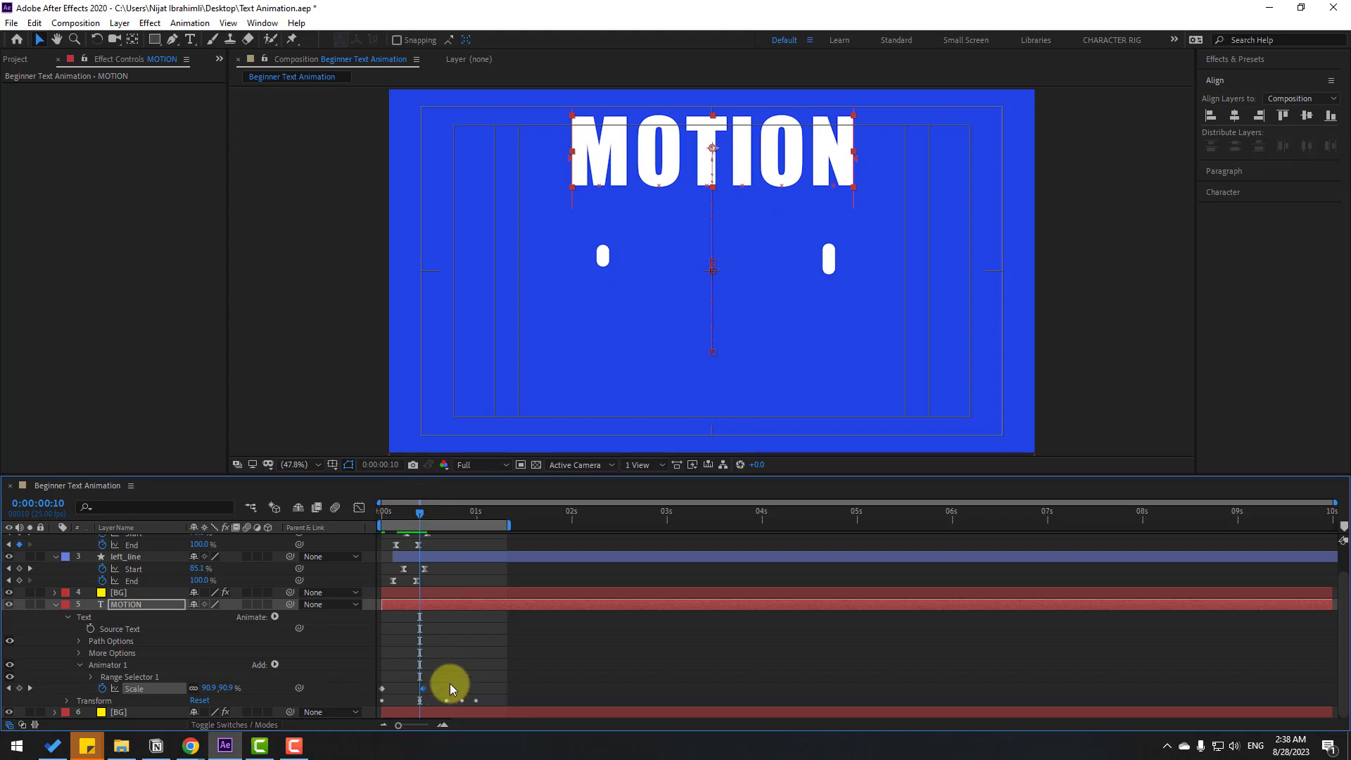
{"action": "right_click", "coordinate": [382, 689]}
{"action": "mouse_move", "coordinate": [491, 681]}
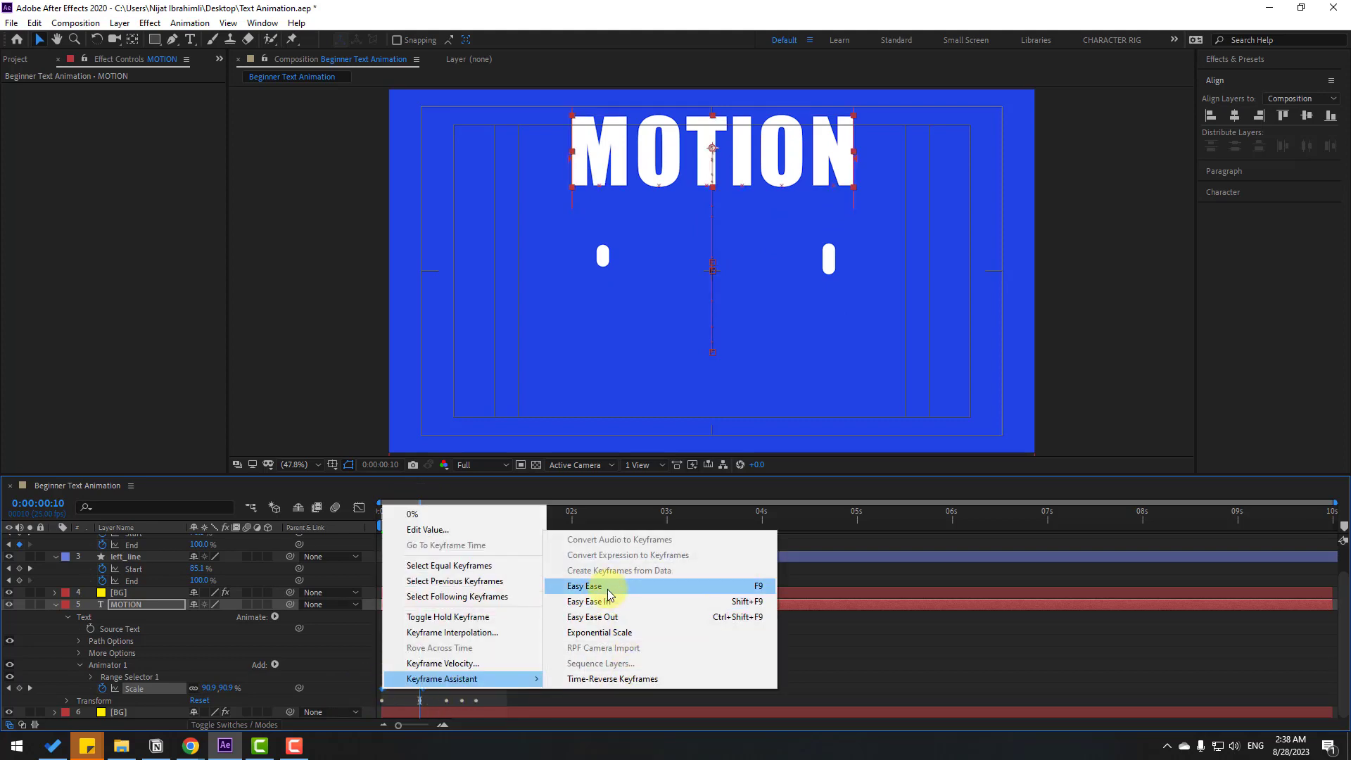
{"action": "left_click", "coordinate": [605, 585]}
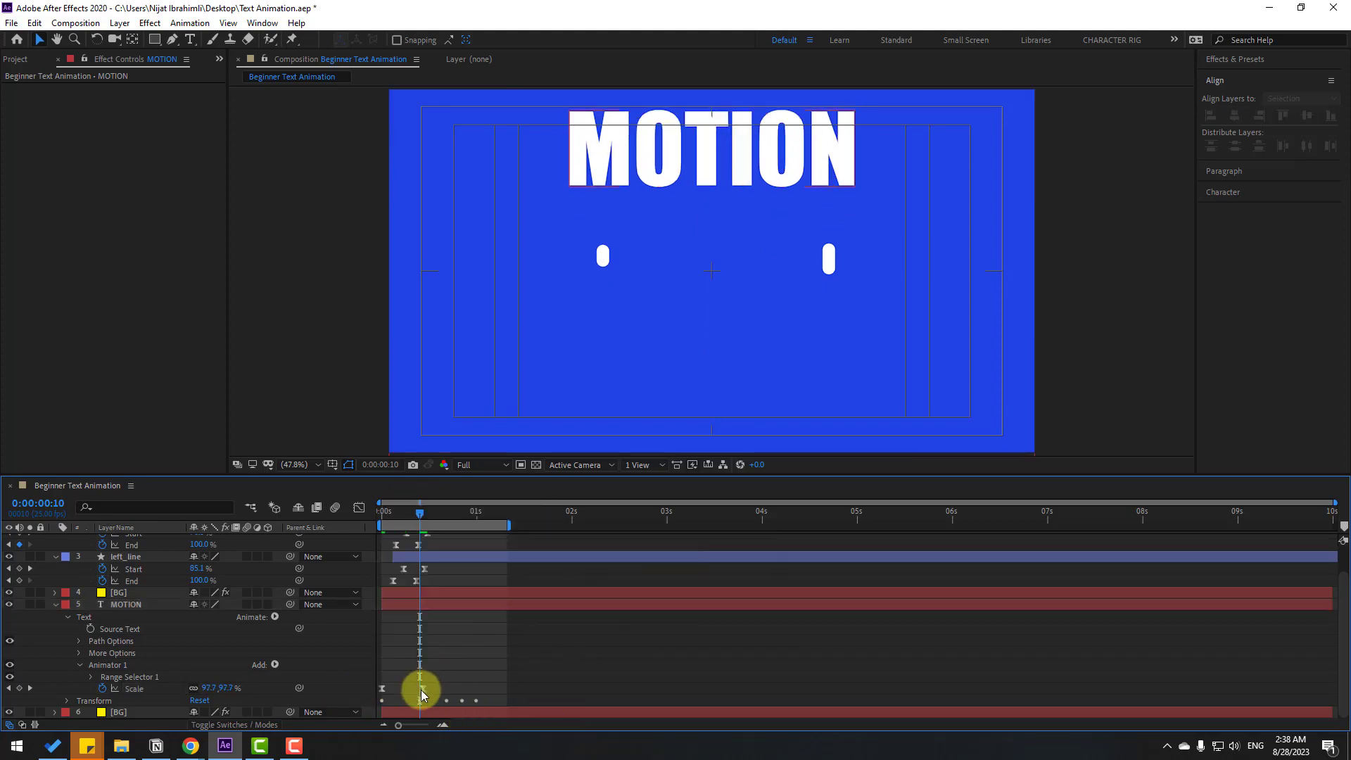
{"action": "left_click_drag", "start_coordinate": [422, 688], "coordinate": [438, 695]}
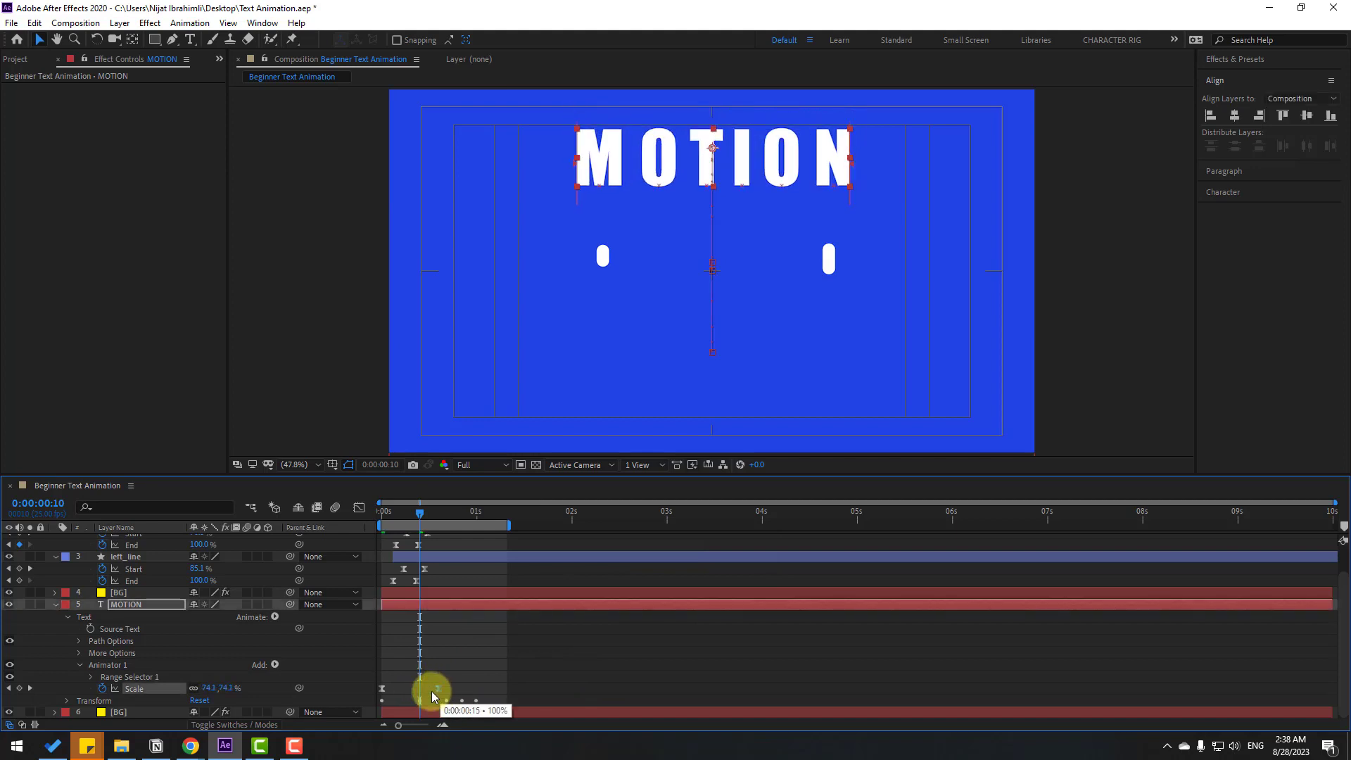
Keyframe Range Selector 1 Start from 0% at the beginning to 100% a few frames later
{"action": "left_click", "coordinate": [91, 677]}
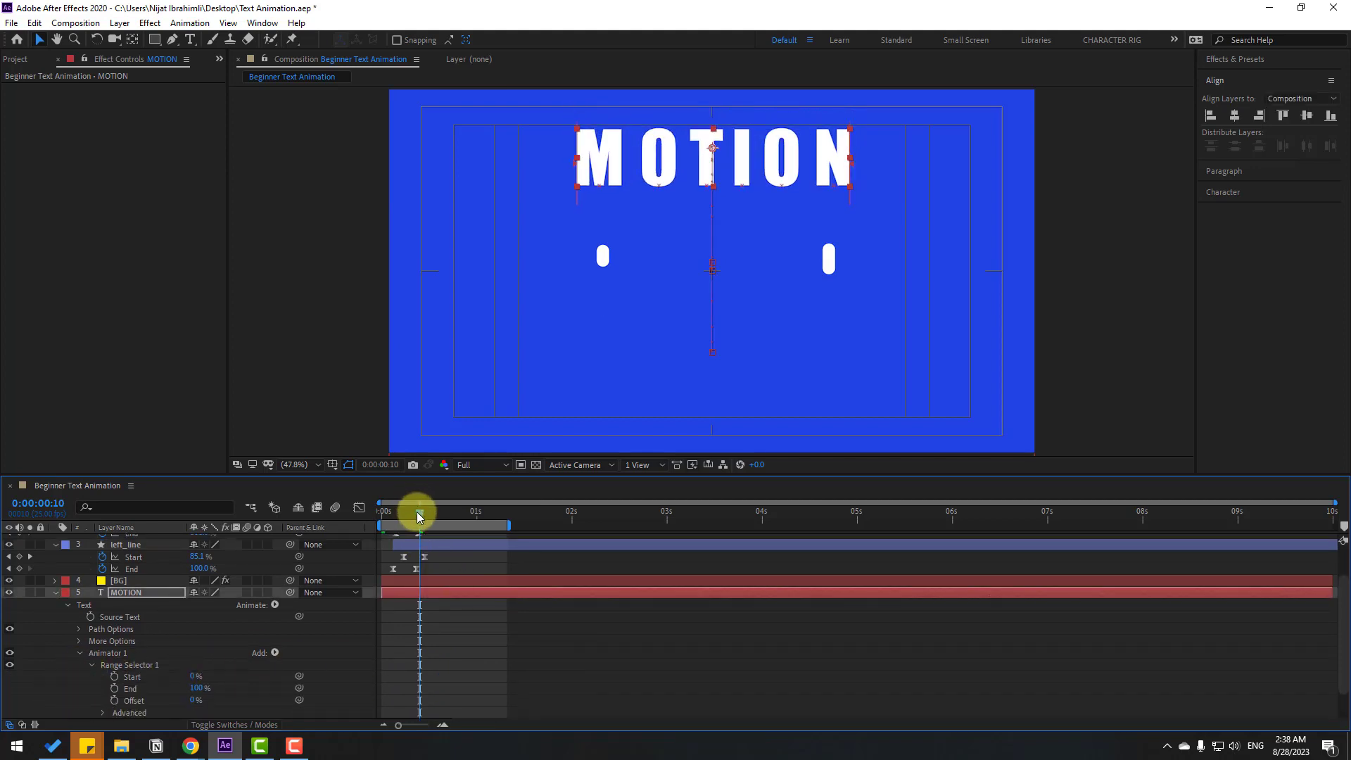
{"action": "mouse_move", "coordinate": [416, 512]}
{"action": "left_mouse_down"}
{"action": "mouse_move", "coordinate": [382, 513]}
{"action": "mouse_move", "coordinate": [400, 513]}
{"action": "left_mouse_up"}
{"action": "left_click", "coordinate": [114, 676]}
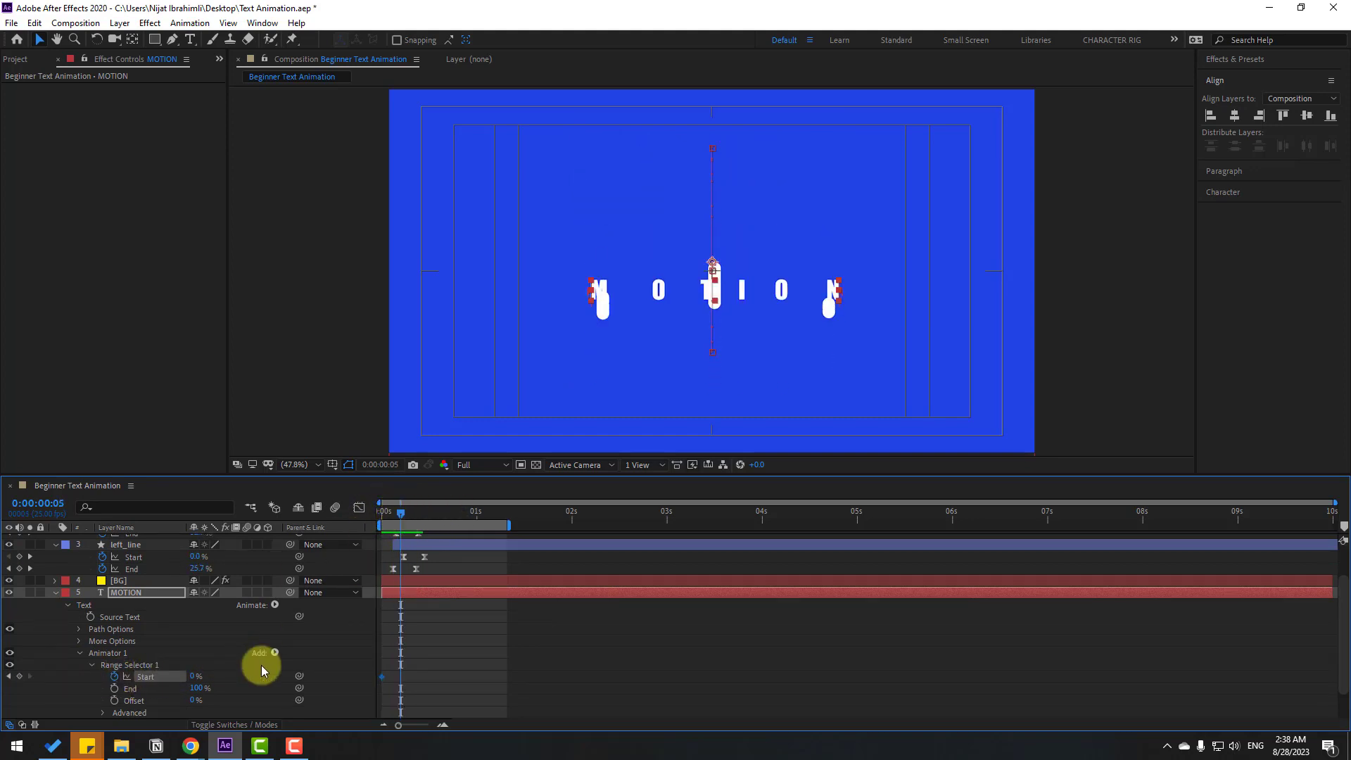
{"action": "left_click_drag", "start_coordinate": [194, 676], "coordinate": [295, 669]}
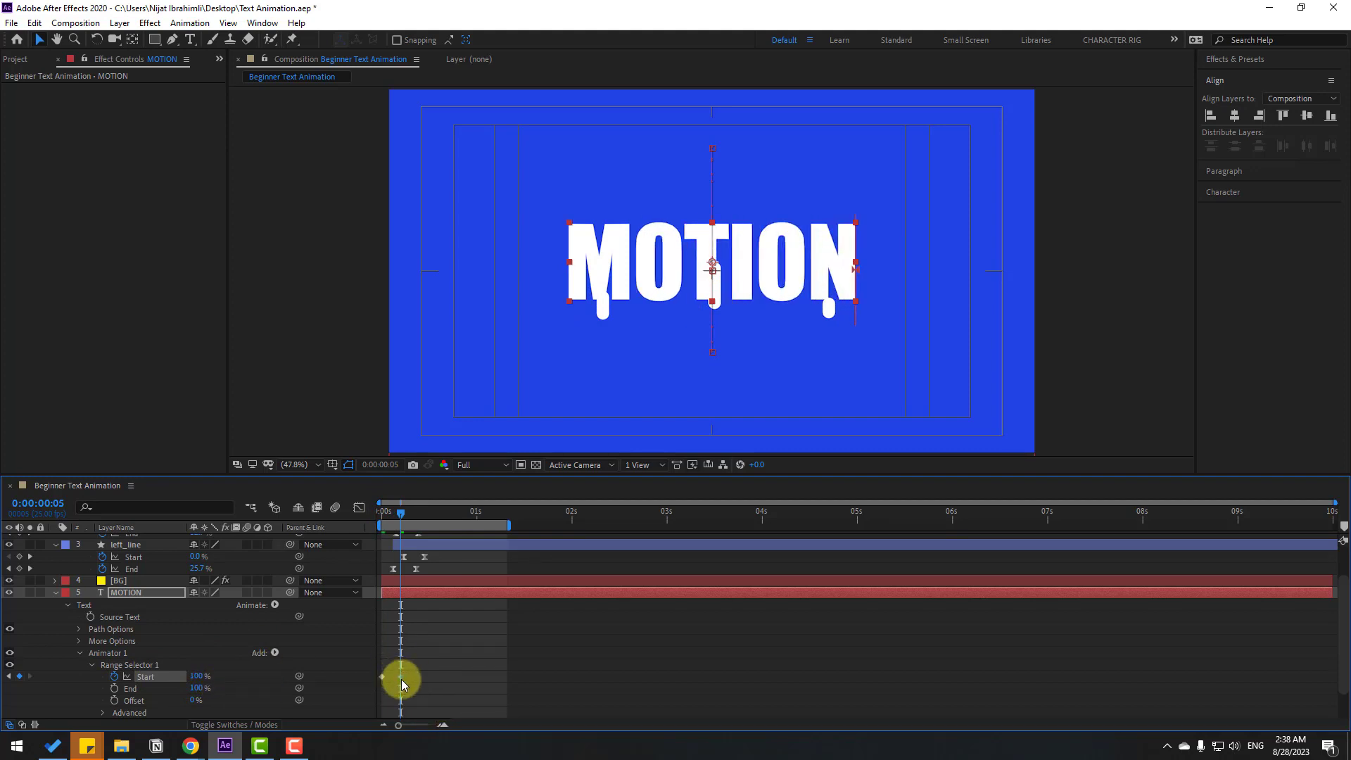
{"action": "left_click_drag", "start_coordinate": [400, 677], "coordinate": [361, 690]}
{"action": "left_click", "coordinate": [577, 676]}
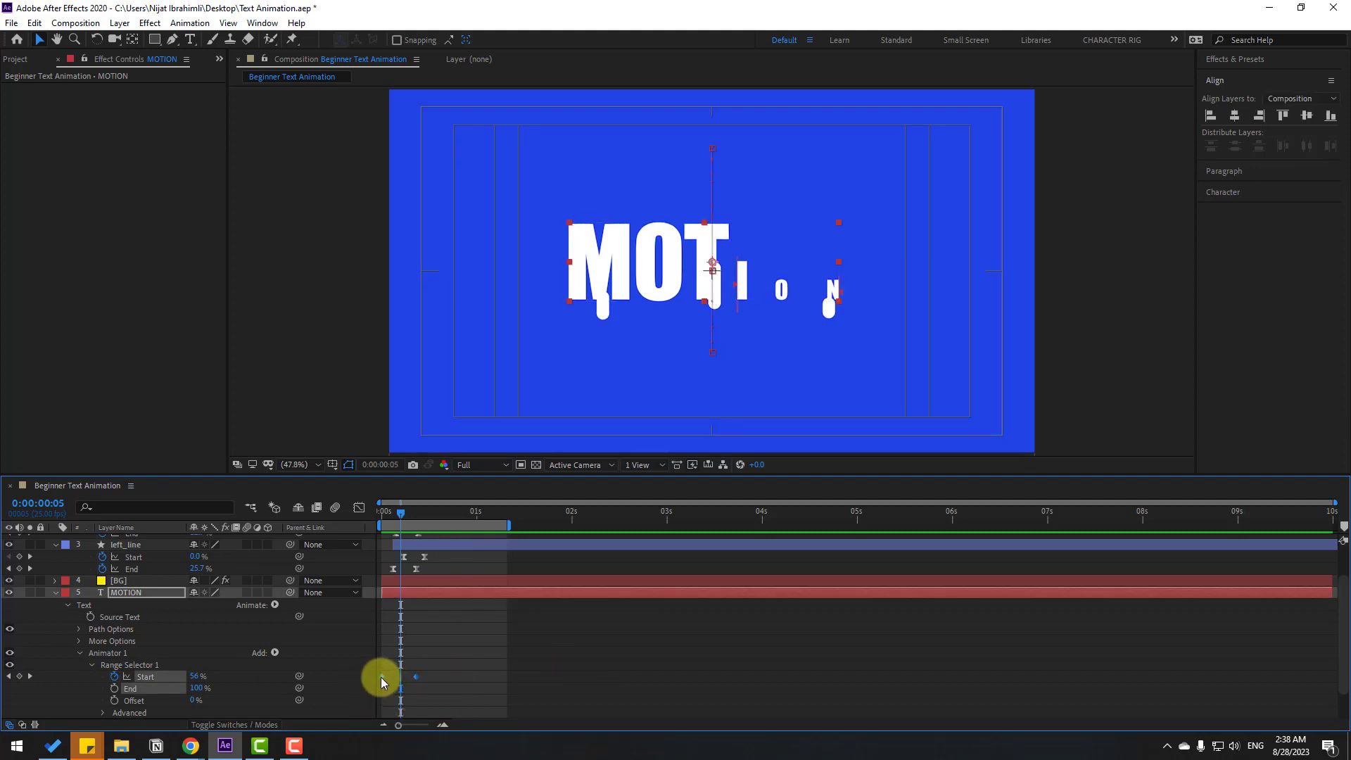
Apply Easy Ease to the range start keyframes and move the last one later
{"action": "right_click", "coordinate": [382, 677]}
{"action": "mouse_move", "coordinate": [446, 582]}
{"action": "left_click", "coordinate": [635, 588]}
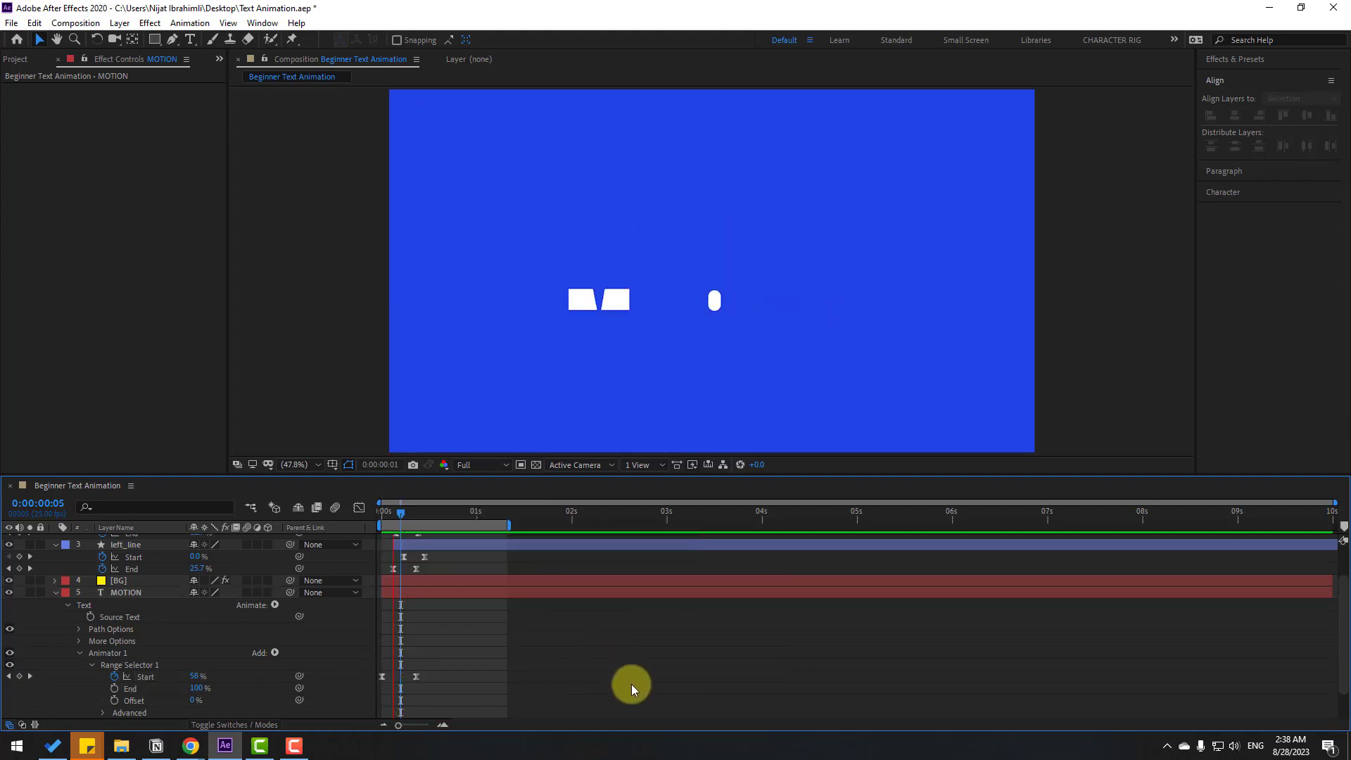
{"action": "left_click_drag", "start_coordinate": [380, 514], "coordinate": [416, 517]}
{"action": "mouse_move", "coordinate": [416, 676]}
{"action": "left_mouse_down"}
{"action": "mouse_move", "coordinate": [454, 680]}
{"action": "mouse_move", "coordinate": [402, 677]}
{"action": "left_mouse_up"}
{"action": "left_click", "coordinate": [602, 671]}
Preview the letter reveal and shift the second start keyframe slightly later
{"action": "key", "text": "space"}
{"action": "key", "text": "space"}
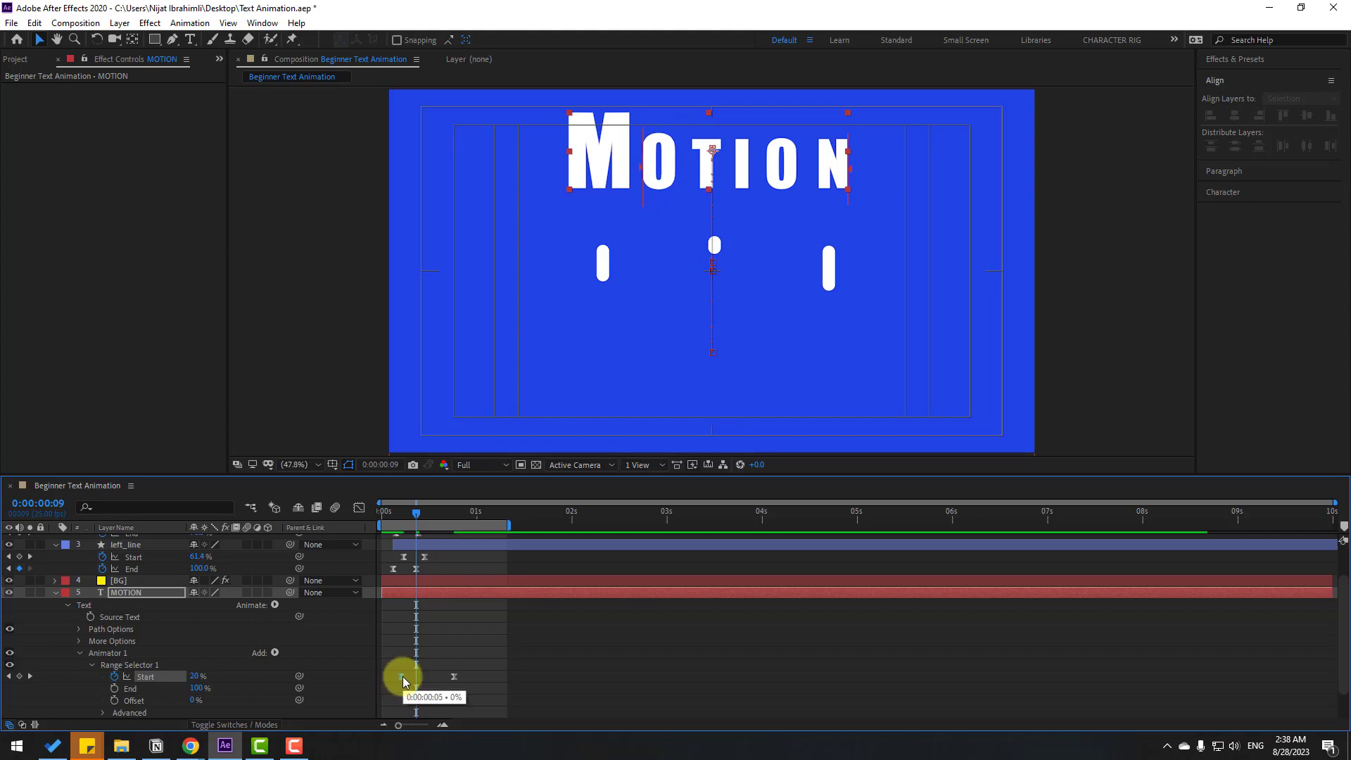
{"action": "key", "text": "space"}
{"action": "key", "text": "space"}
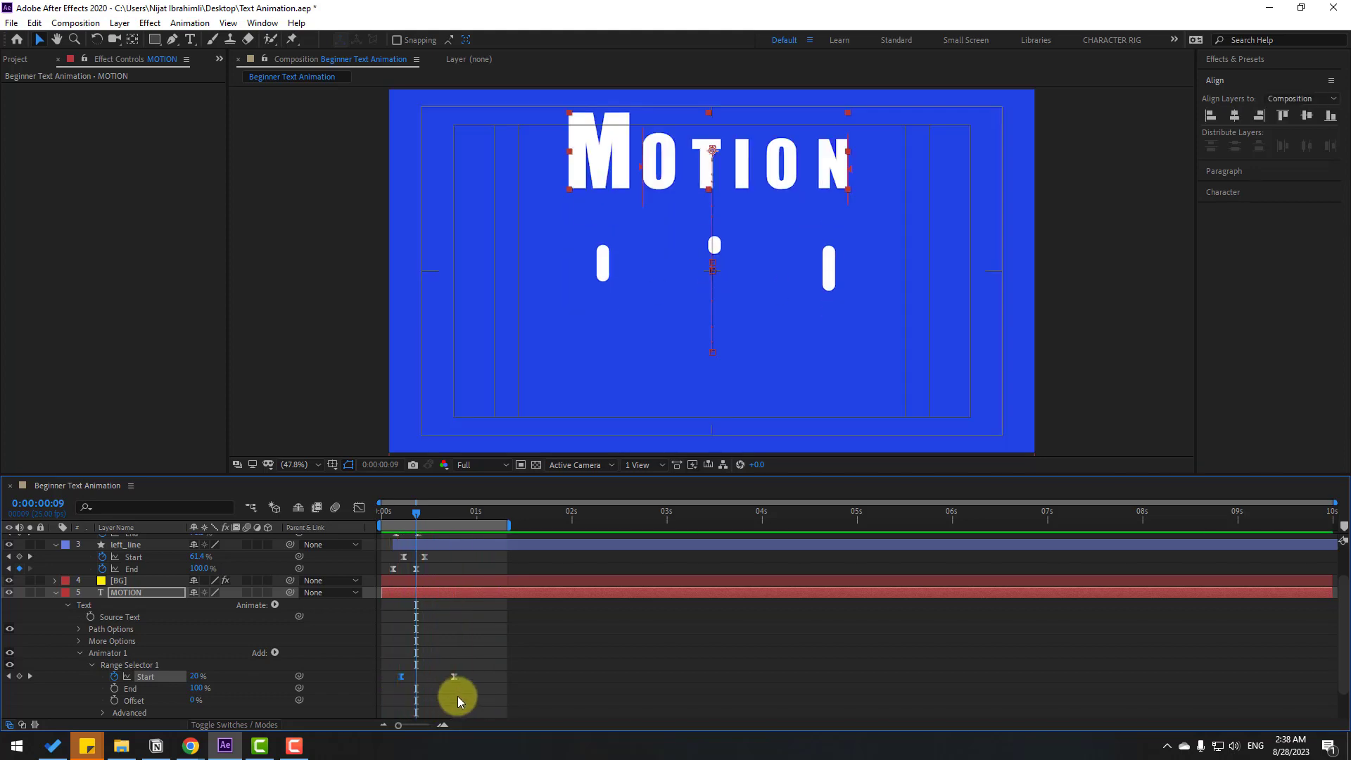
{"action": "left_click_drag", "start_coordinate": [454, 677], "coordinate": [468, 678]}
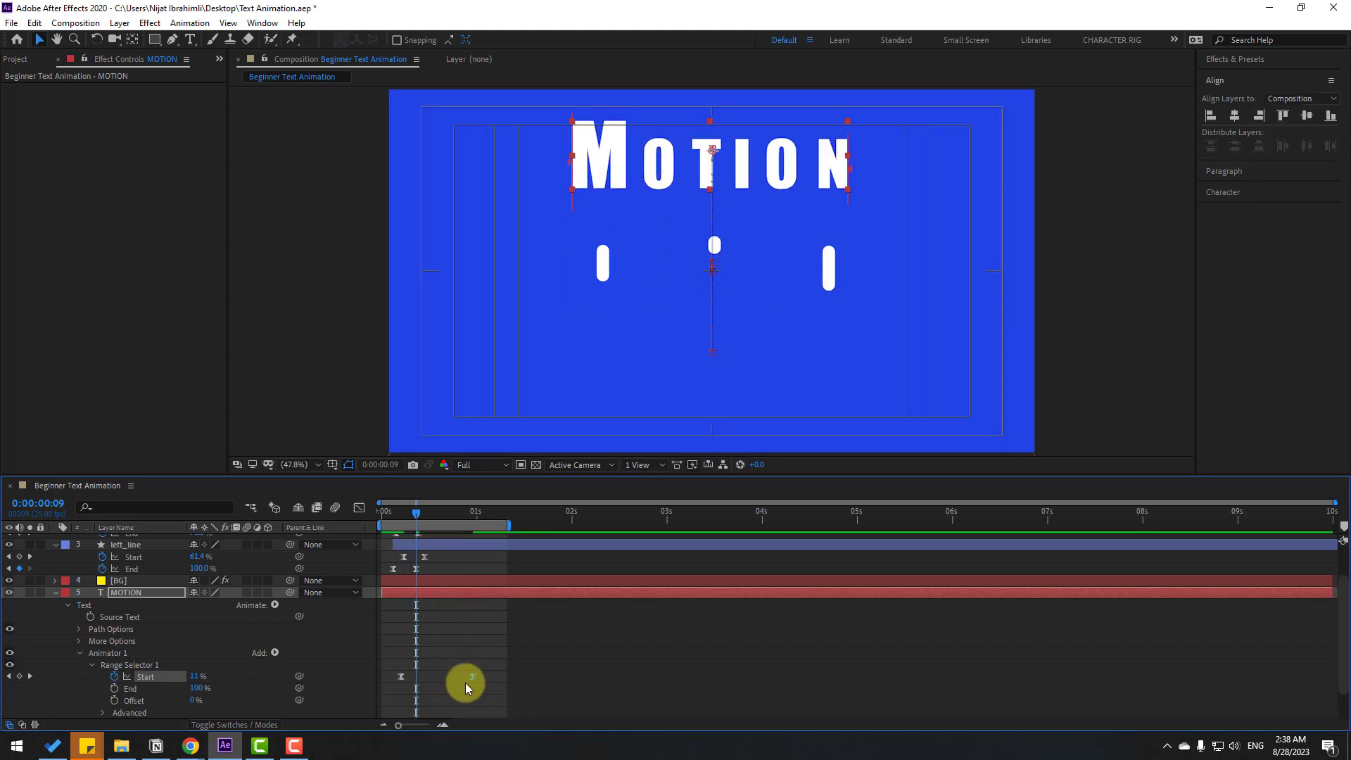
{"action": "key", "text": "space"}
{"action": "key", "text": "space"}
{"action": "left_click_drag", "start_coordinate": [423, 512], "coordinate": [431, 512]}
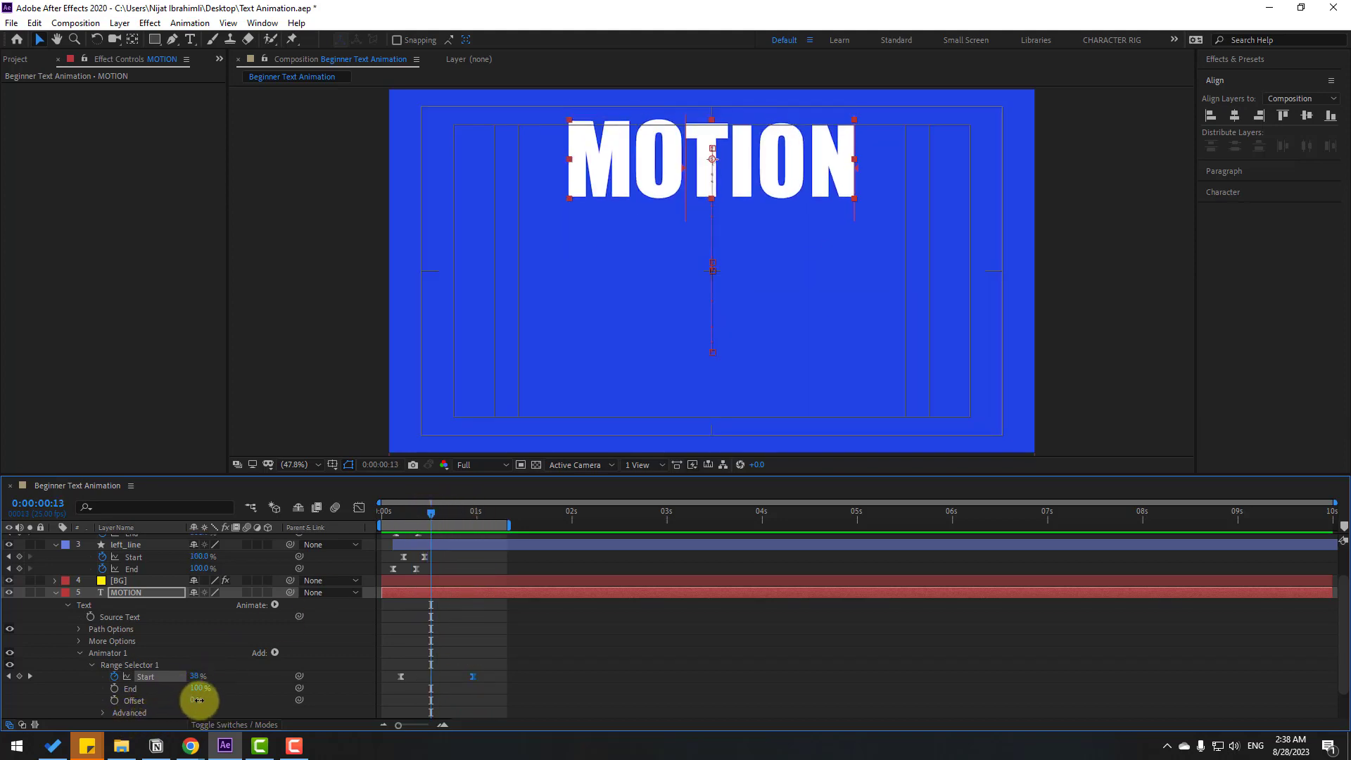
Set the range selector Offset to 18%
{"action": "mouse_move", "coordinate": [199, 700]}
{"action": "left_mouse_down"}
{"action": "mouse_move", "coordinate": [220, 700]}
{"action": "mouse_move", "coordinate": [166, 699]}
{"action": "mouse_move", "coordinate": [759, 681]}
{"action": "mouse_move", "coordinate": [195, 709]}
{"action": "left_mouse_up"}
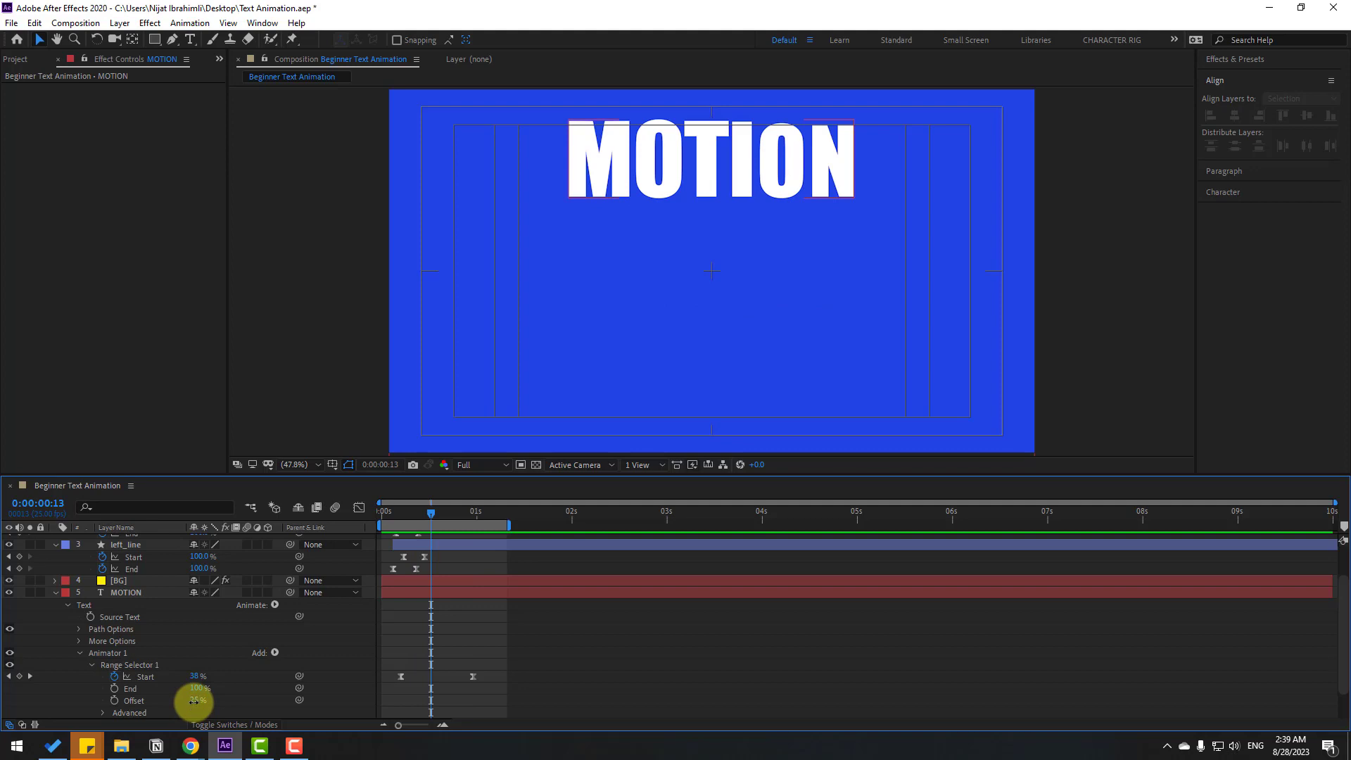
{"action": "left_click", "coordinate": [193, 700]}
{"action": "type", "text": "18"}
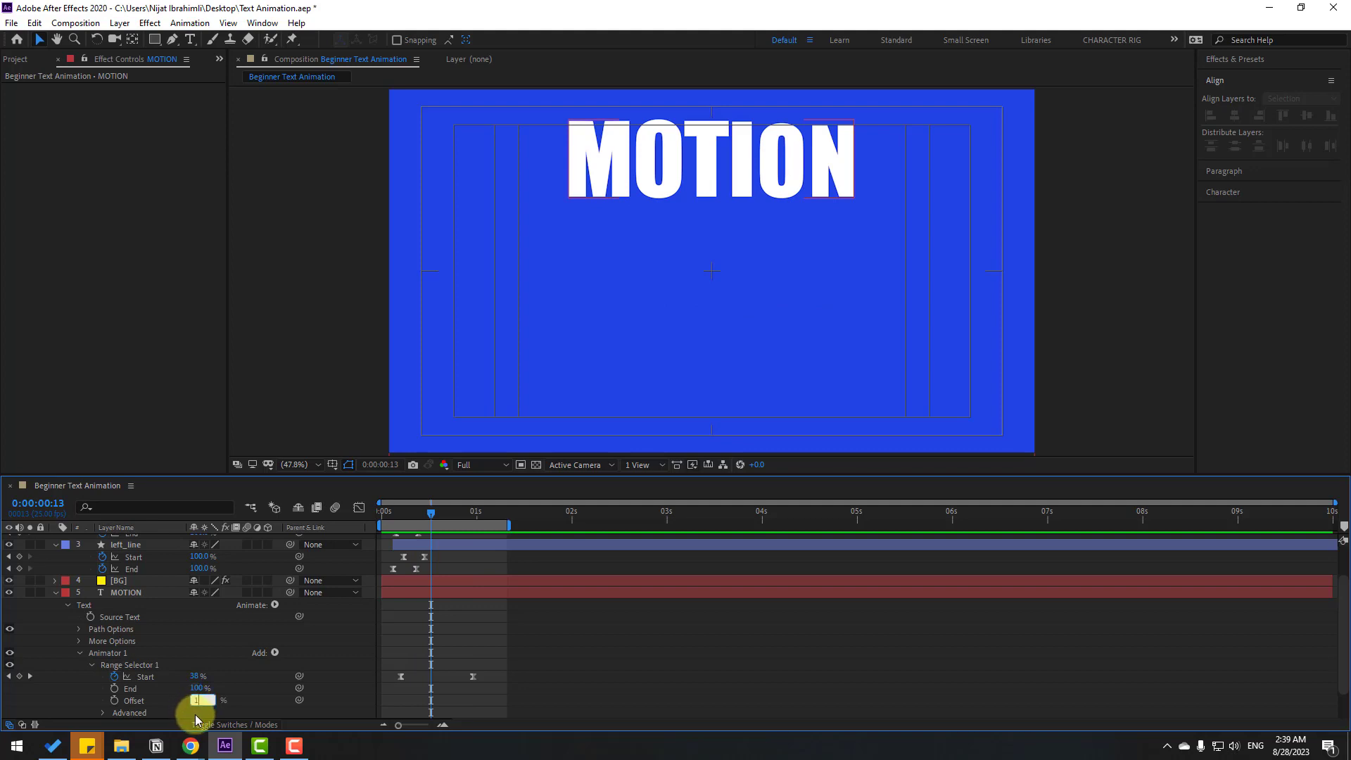
{"action": "key", "text": "Return"}
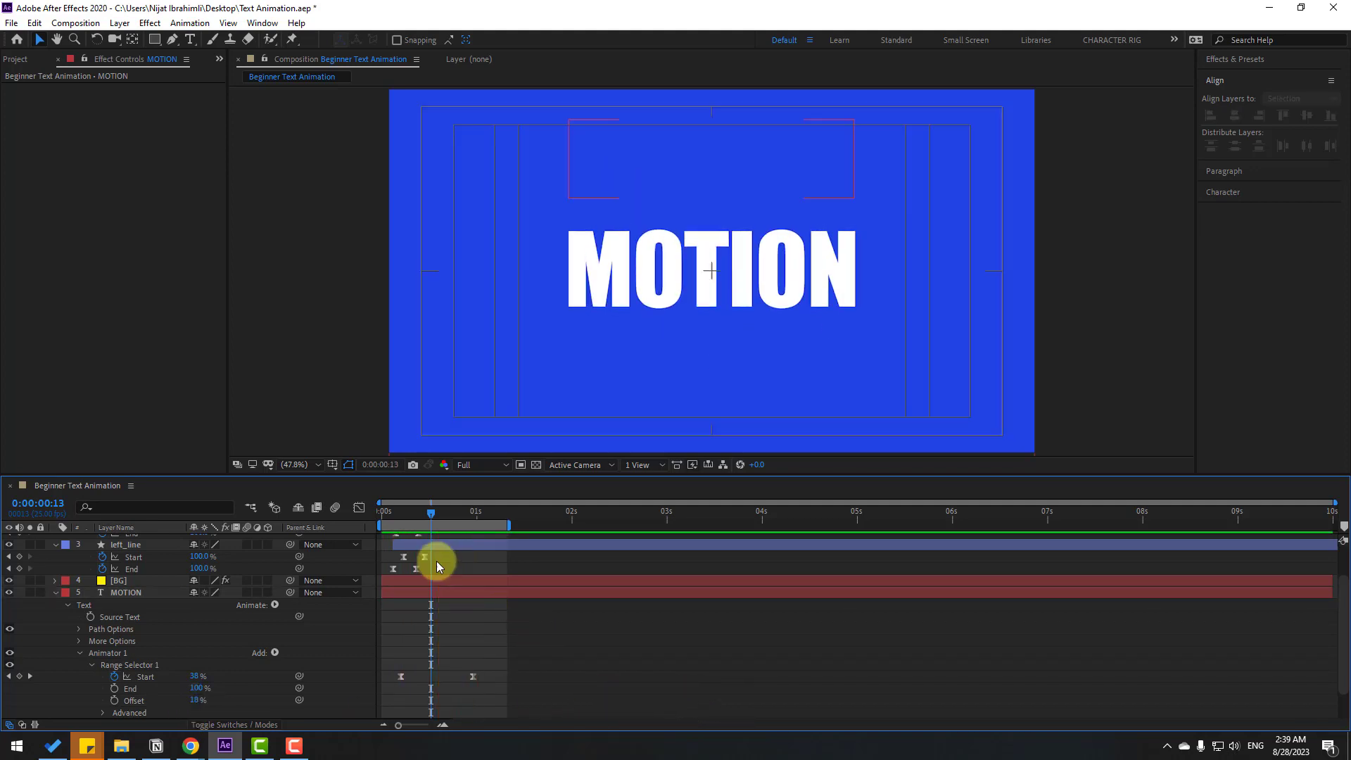